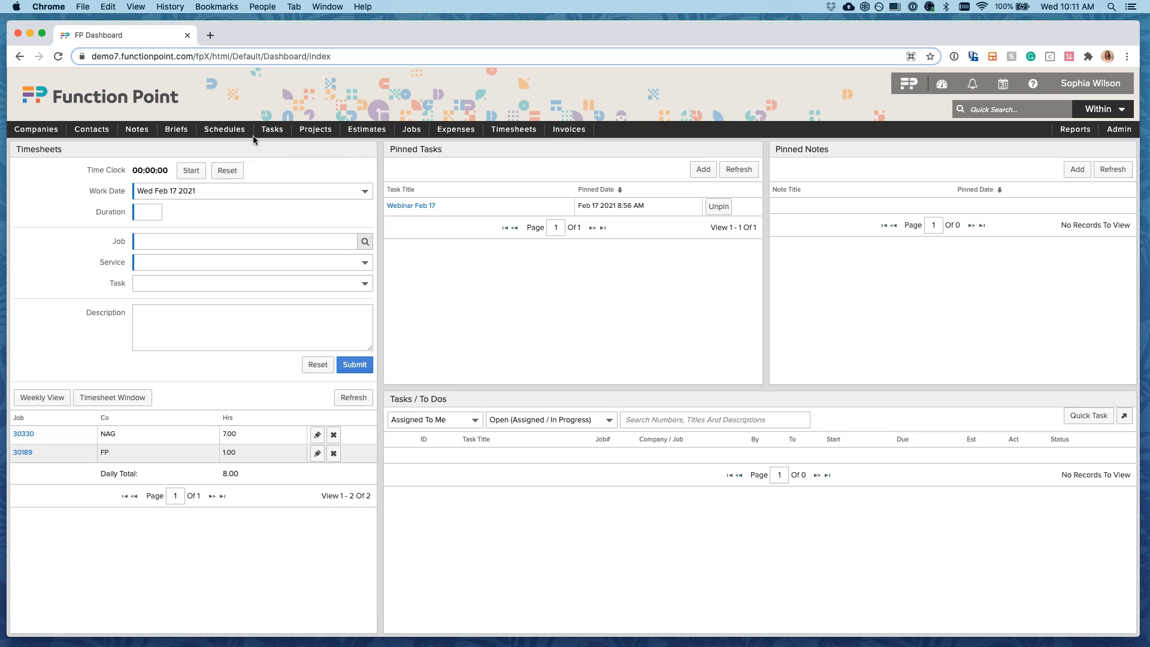
Open the Work Planning View and set the due date of the Internal Signage Program *Imaging/Illustration task to Feb 28 2021.
{"action": "mouse_move", "coordinate": [269, 132]}
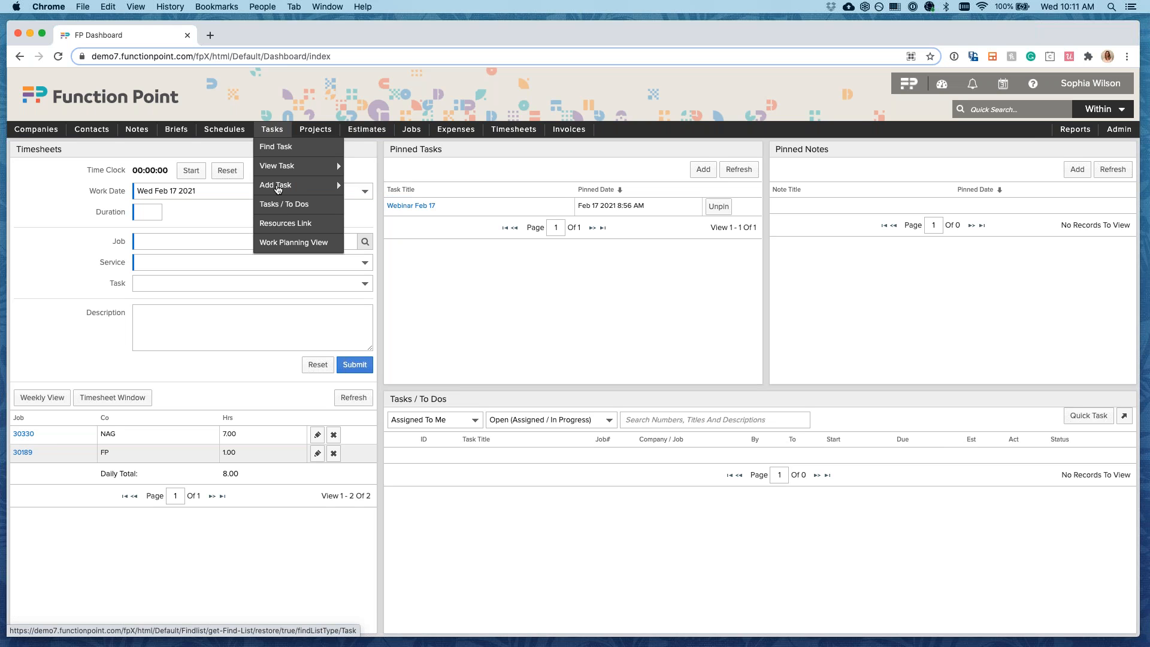
{"action": "left_click", "coordinate": [297, 242]}
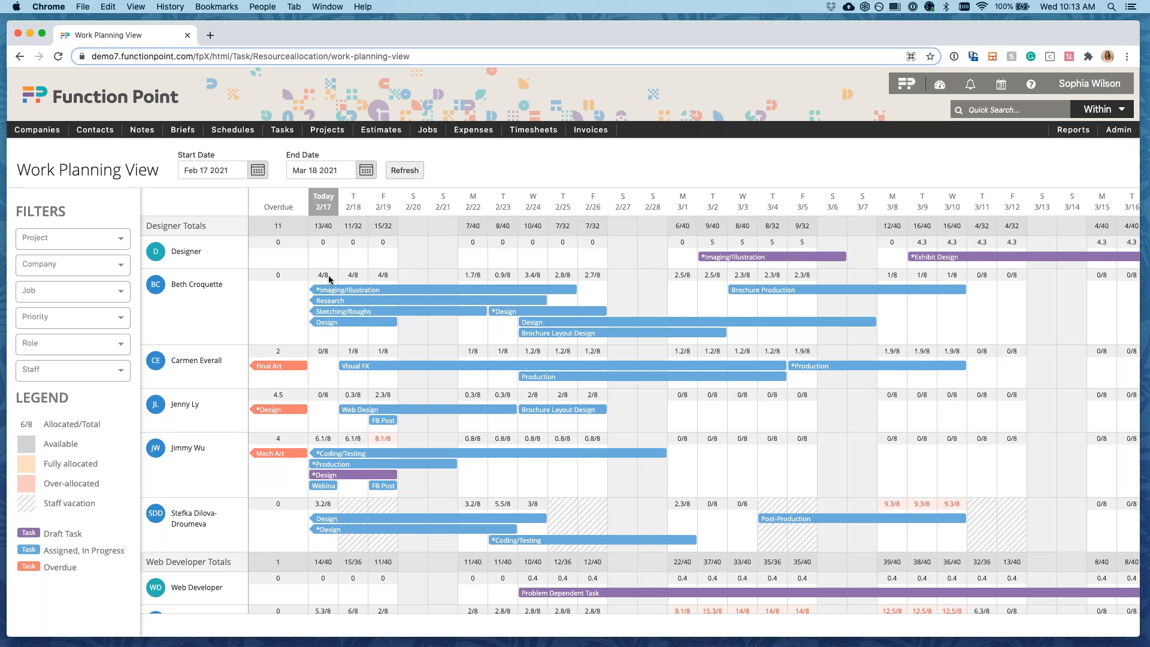
{"action": "mouse_move", "coordinate": [340, 290]}
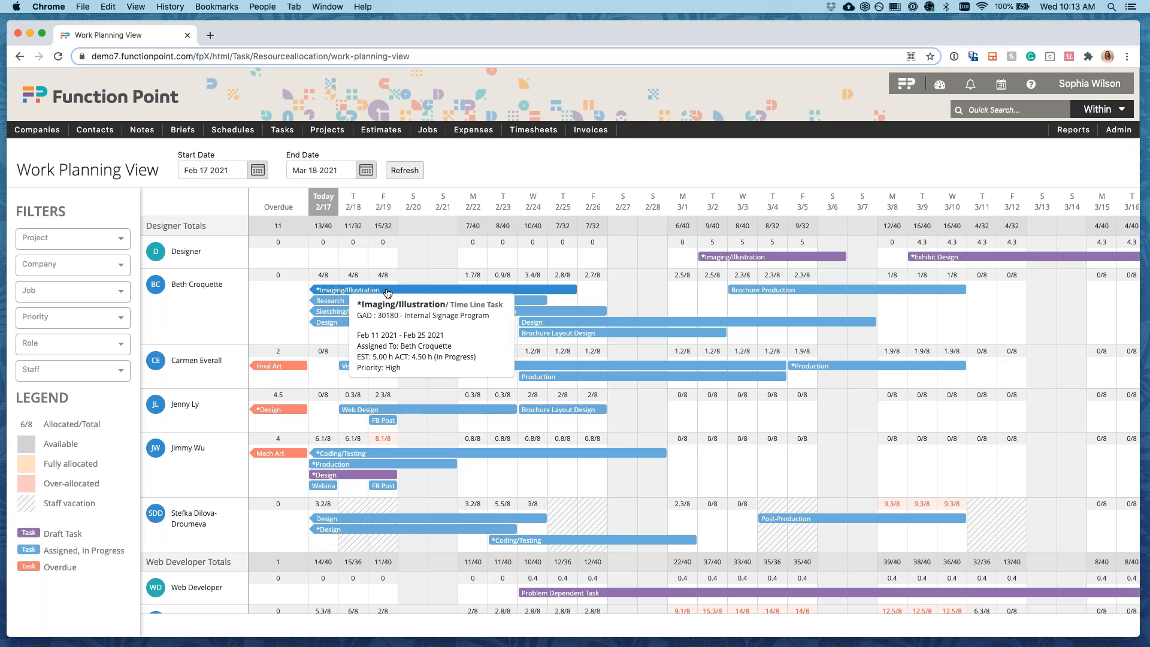
{"action": "left_click", "coordinate": [388, 293]}
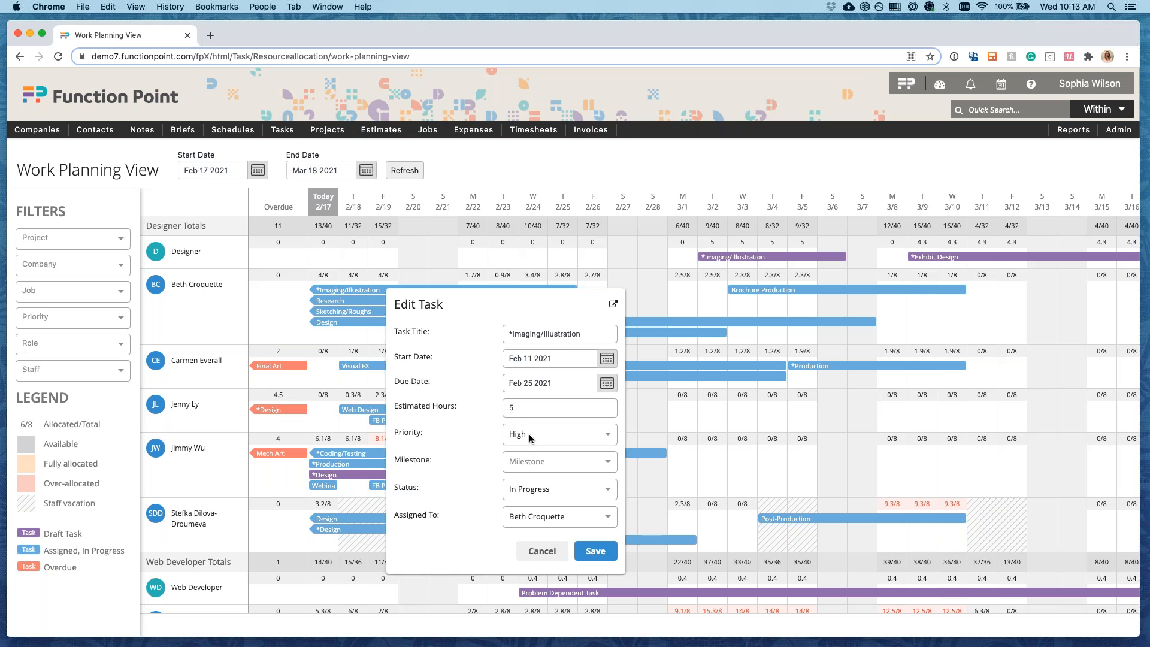
{"action": "left_click", "coordinate": [608, 383]}
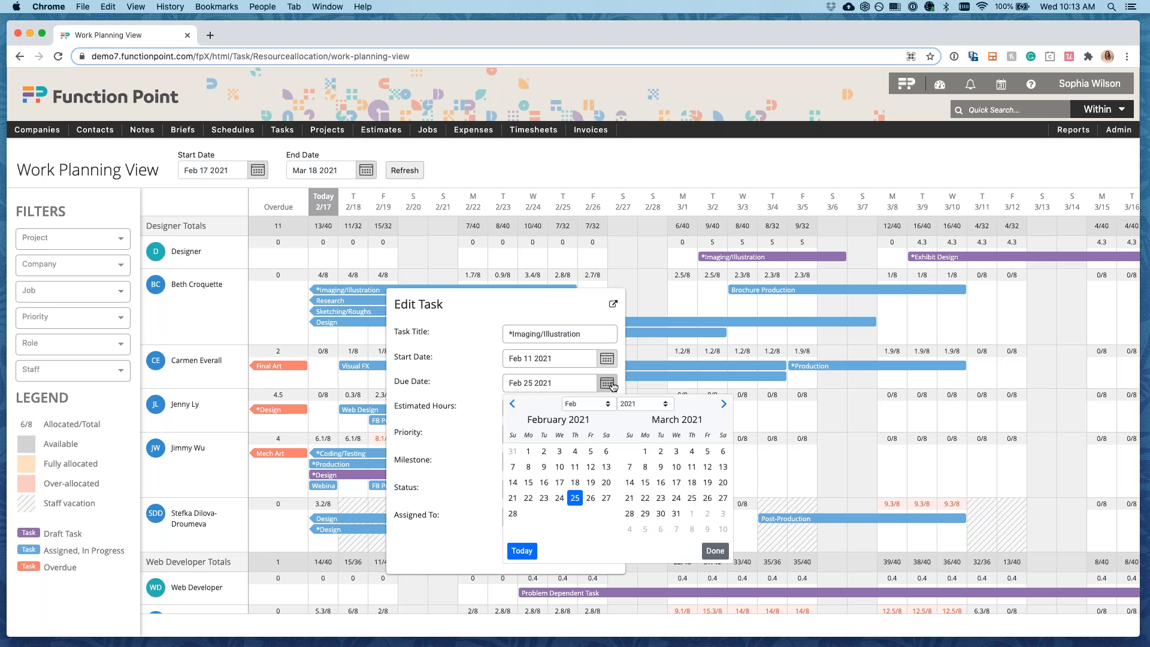
{"action": "left_click", "coordinate": [512, 513]}
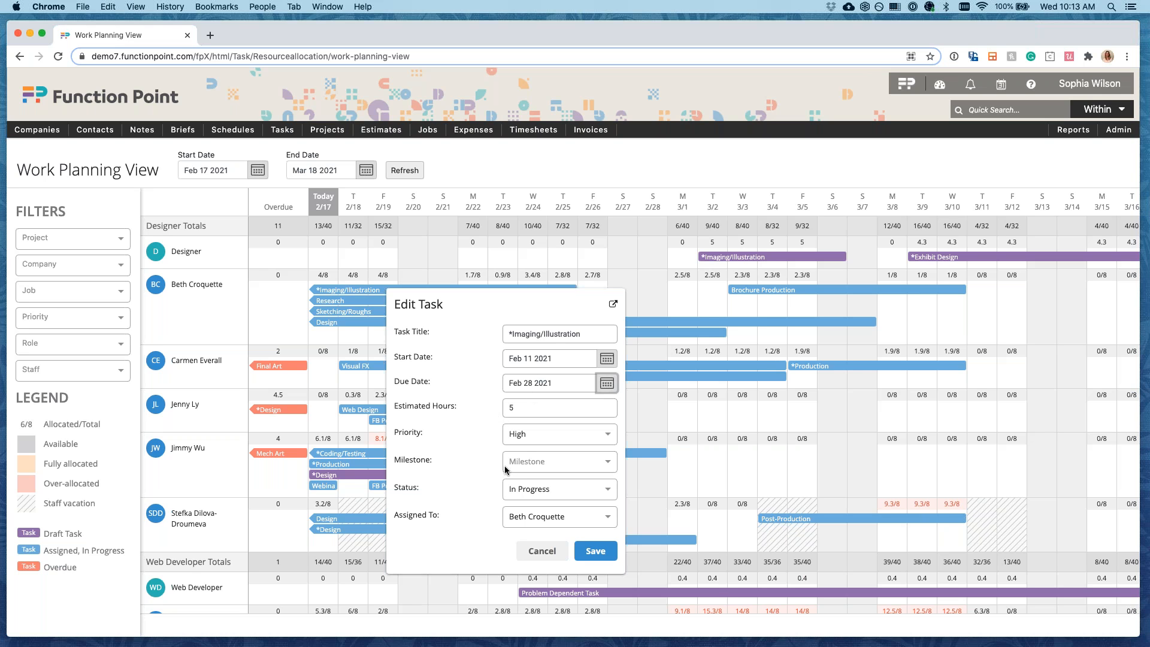
Reassign the *Imaging/Illustration task to the designer who holds the overdue Final Art task, and save the task.
{"action": "left_click", "coordinate": [523, 515]}
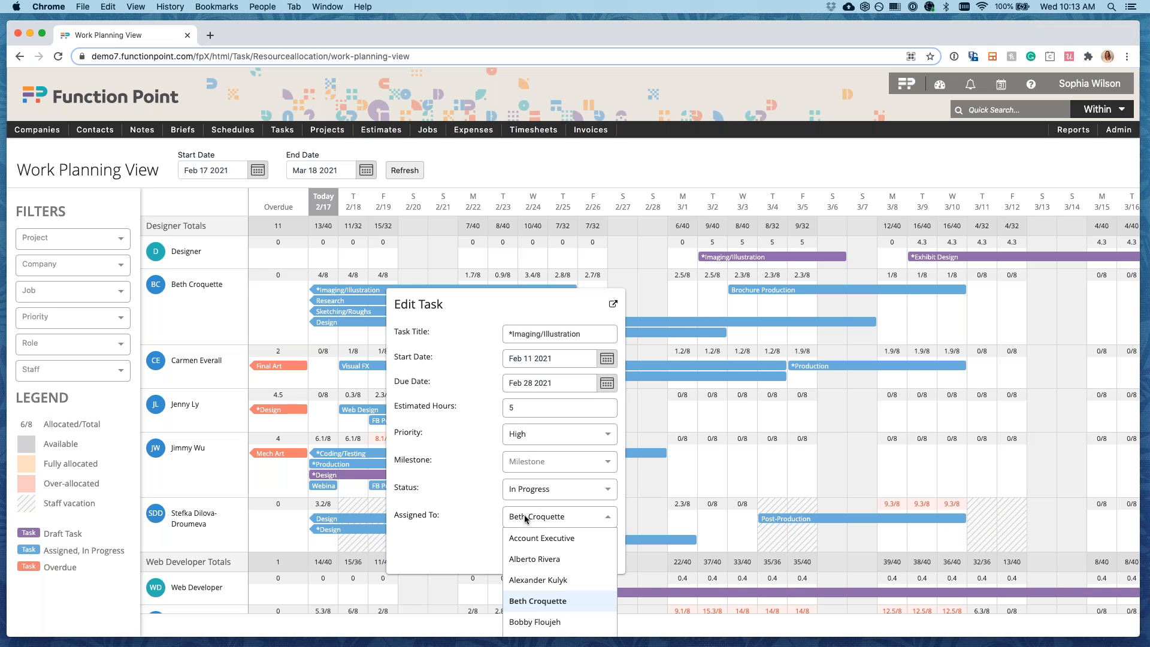
{"action": "type", "text": "c"}
{"action": "key", "text": "BackSpace"}
{"action": "type", "text": "carmen"}
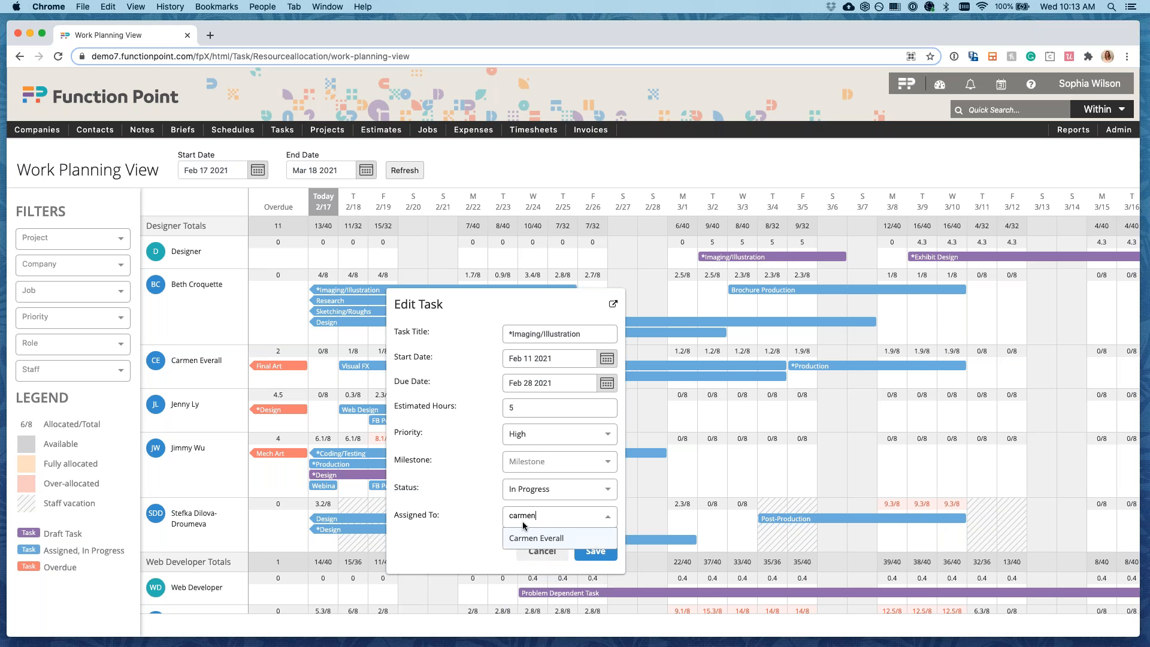
{"action": "left_click", "coordinate": [522, 538]}
{"action": "left_click", "coordinate": [601, 557]}
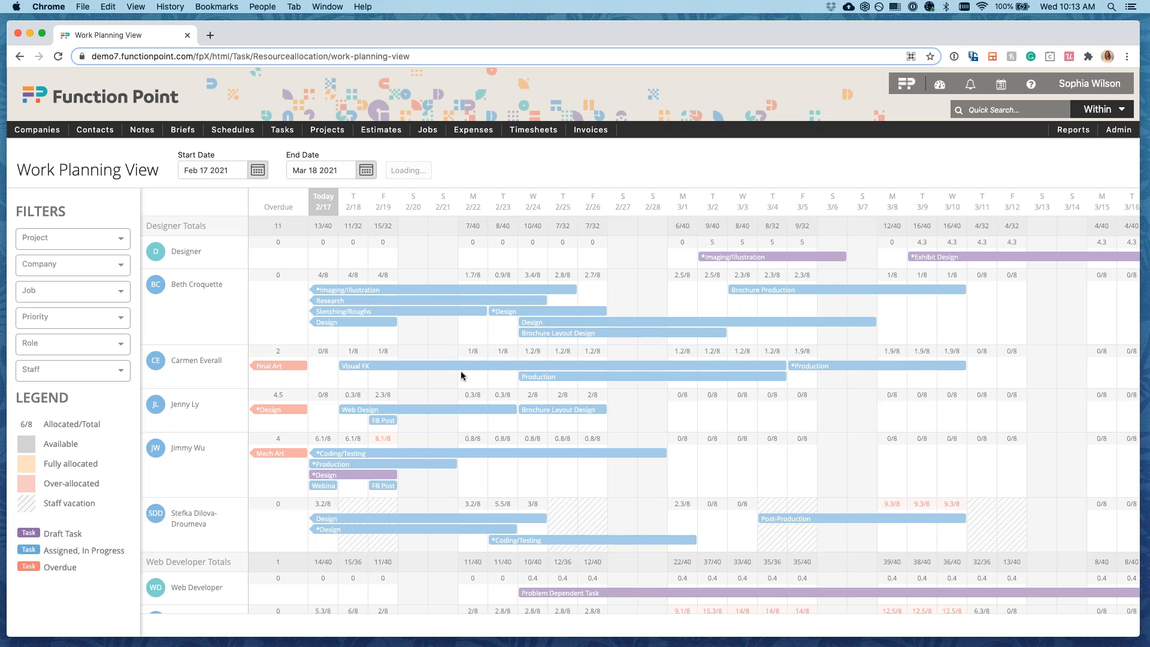
Examine the designers' overdue, in-progress and draft tasks and their daily allocations across the schedule through Mar 18 2021.
{"action": "mouse_move", "coordinate": [325, 358]}
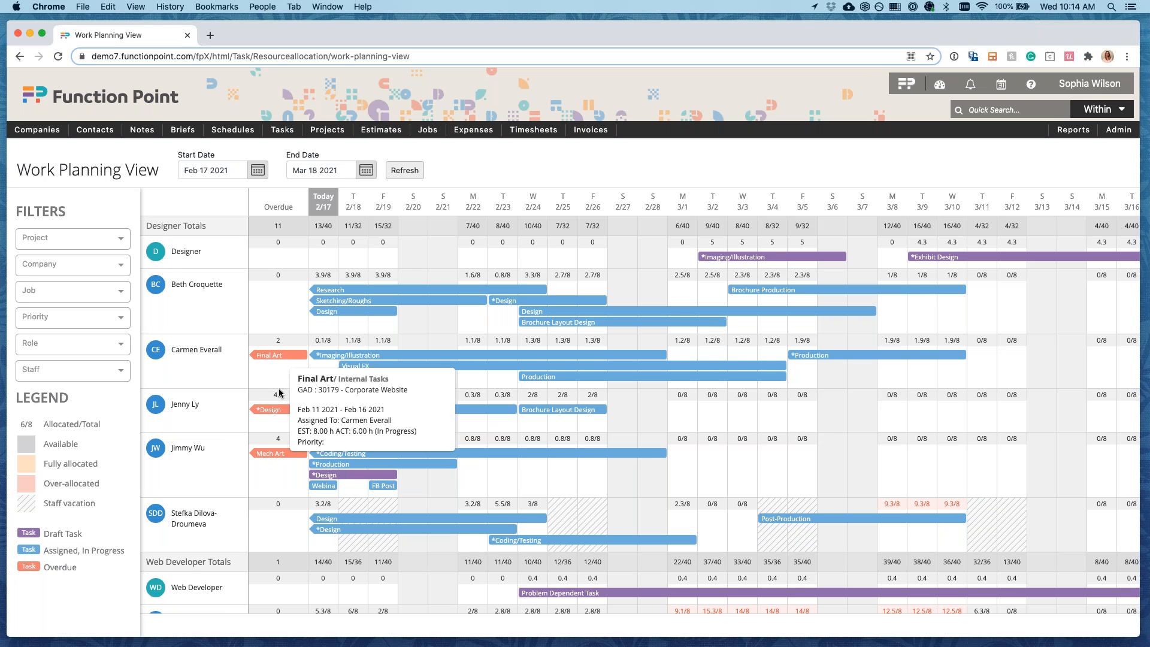
{"action": "mouse_move", "coordinate": [282, 458]}
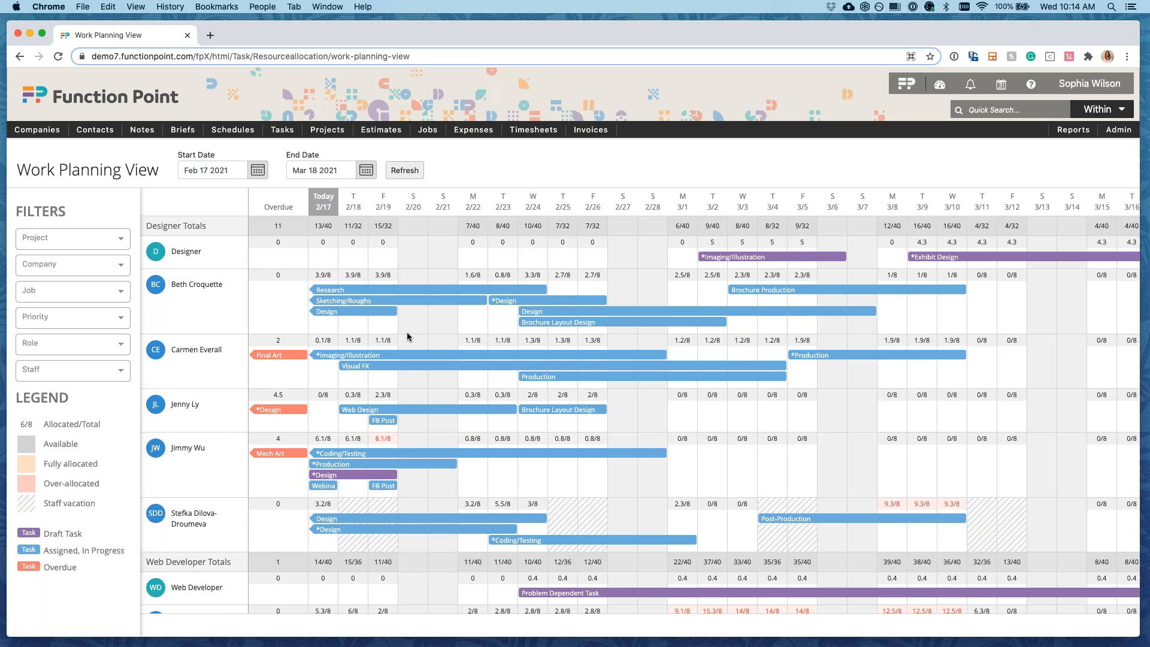
{"action": "mouse_move", "coordinate": [424, 358]}
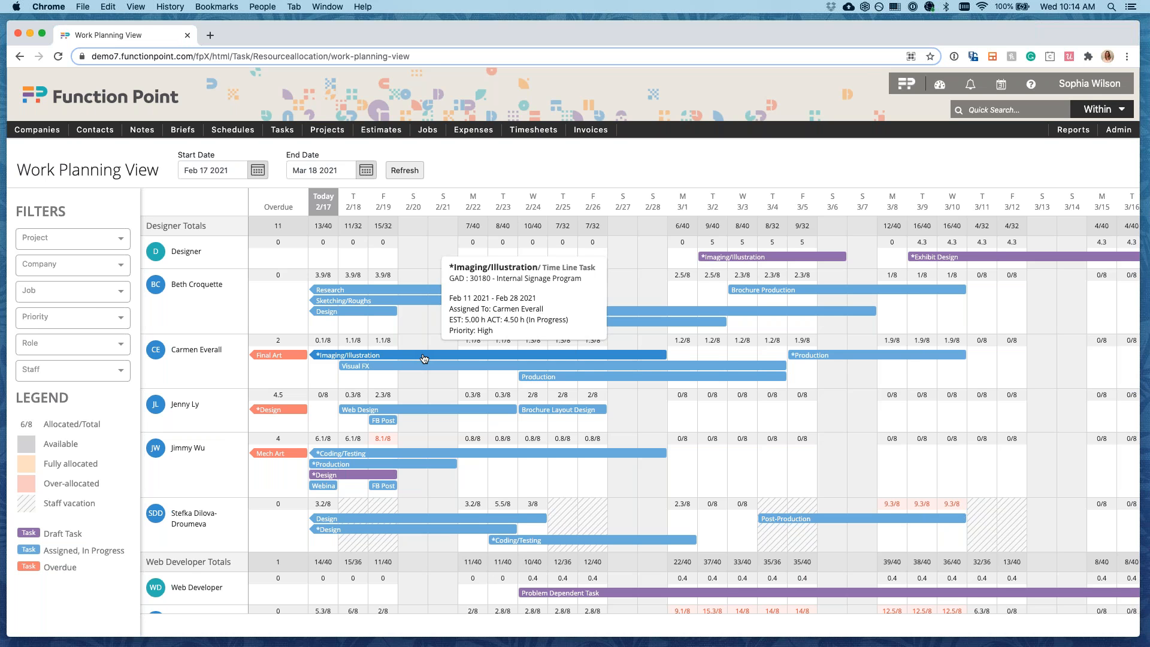
{"action": "mouse_move", "coordinate": [751, 259]}
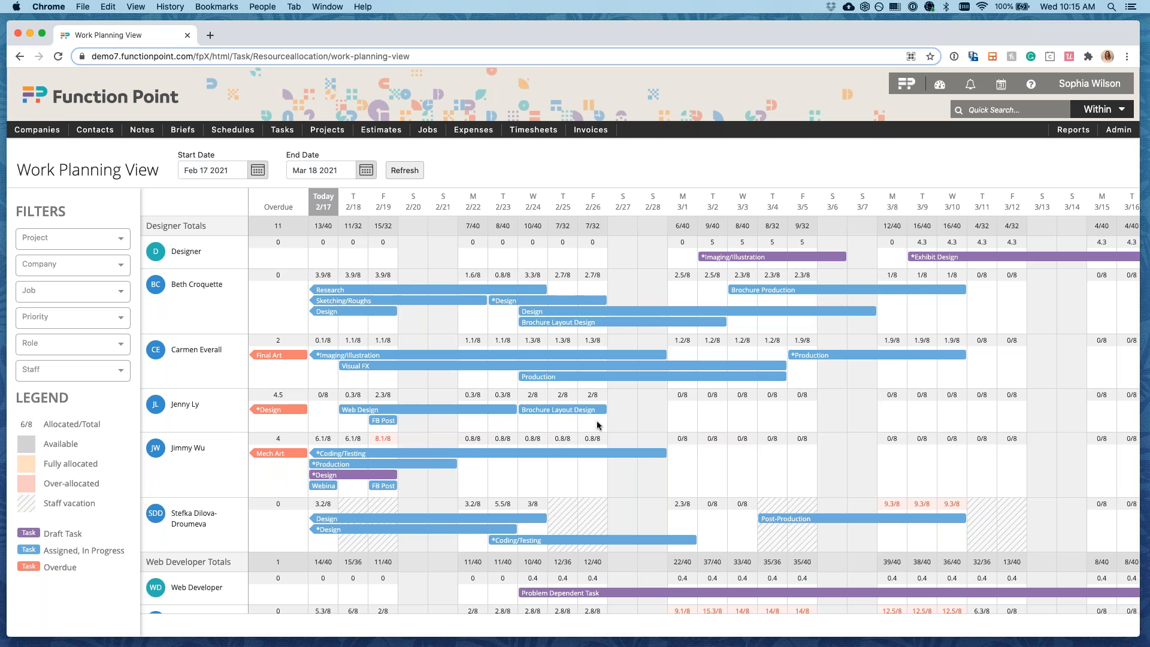
{"action": "scroll", "coordinate": [846, 418], "scroll_direction": "right", "scroll_amount": 3}
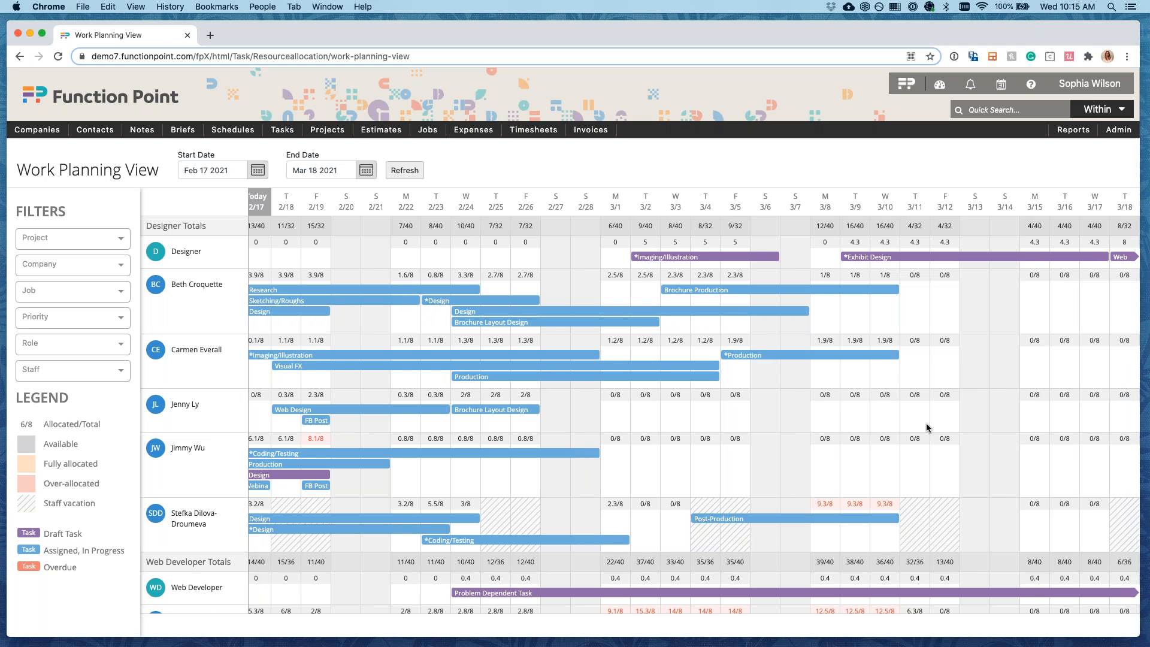
{"action": "scroll", "coordinate": [925, 423], "scroll_direction": "left", "scroll_amount": 2}
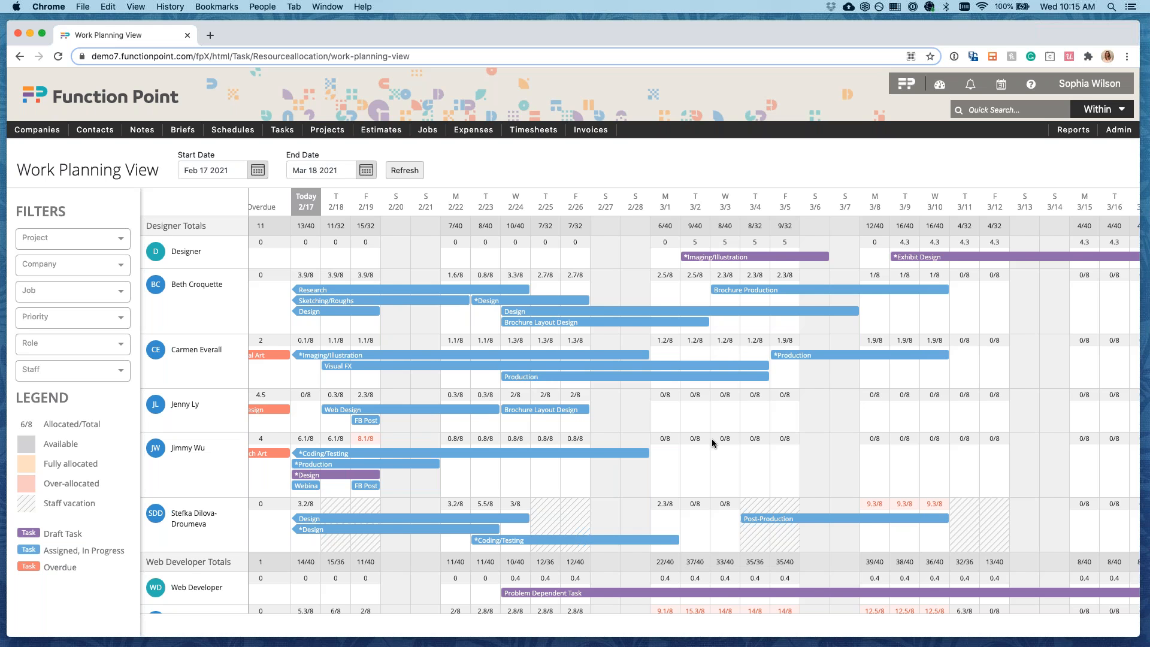
{"action": "scroll", "coordinate": [712, 442], "scroll_direction": "left", "scroll_amount": 1}
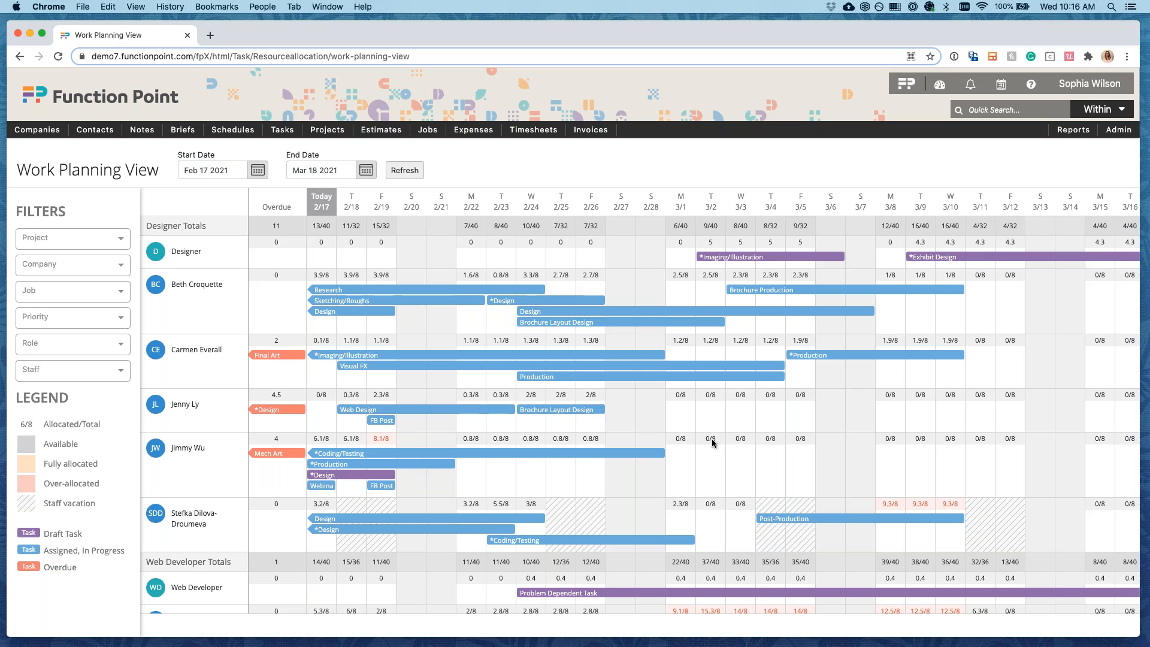
Mark the overdue NAG Biz Cards *Design task as Completed and save it.
{"action": "mouse_move", "coordinate": [273, 415]}
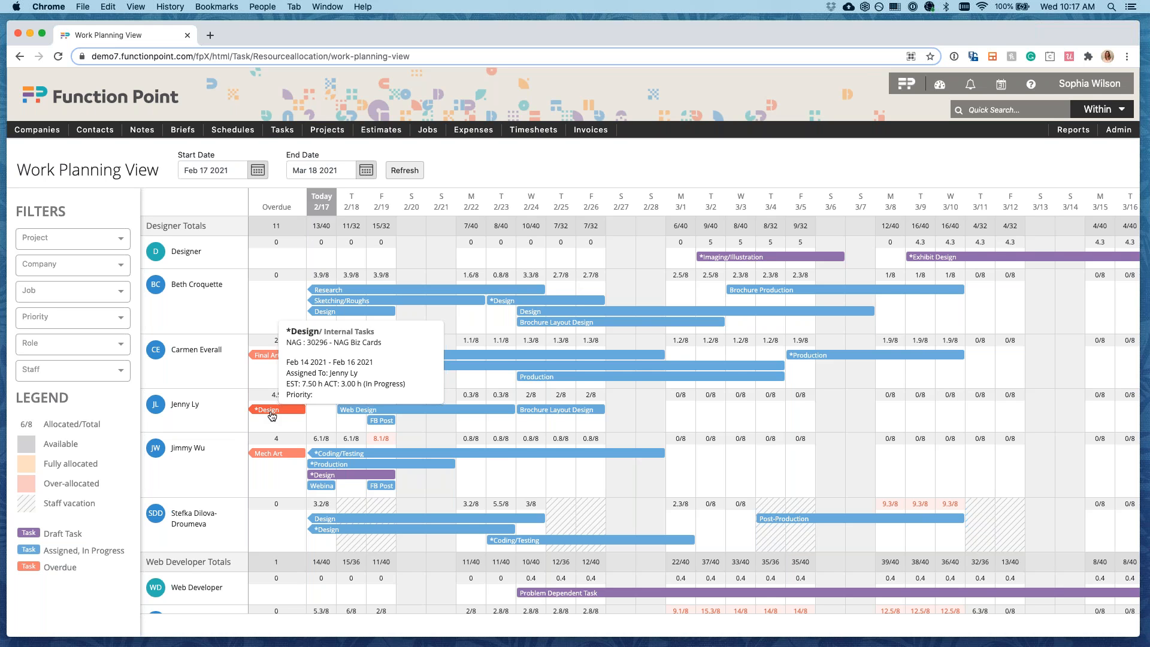
{"action": "left_click", "coordinate": [272, 414]}
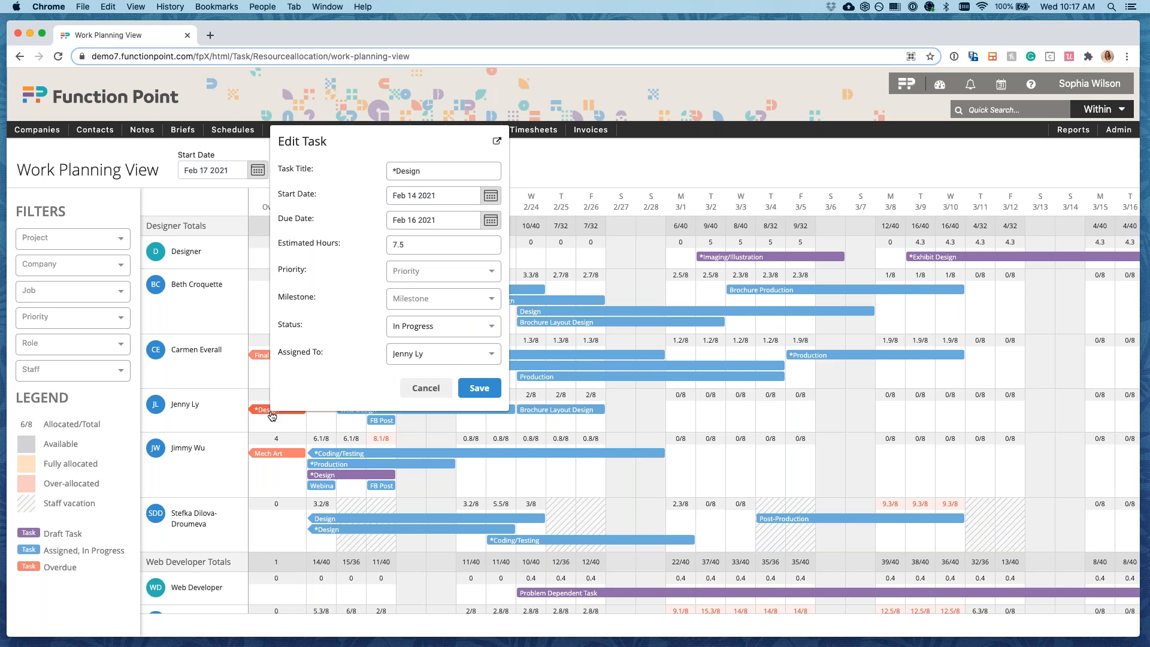
{"action": "left_click", "coordinate": [431, 323]}
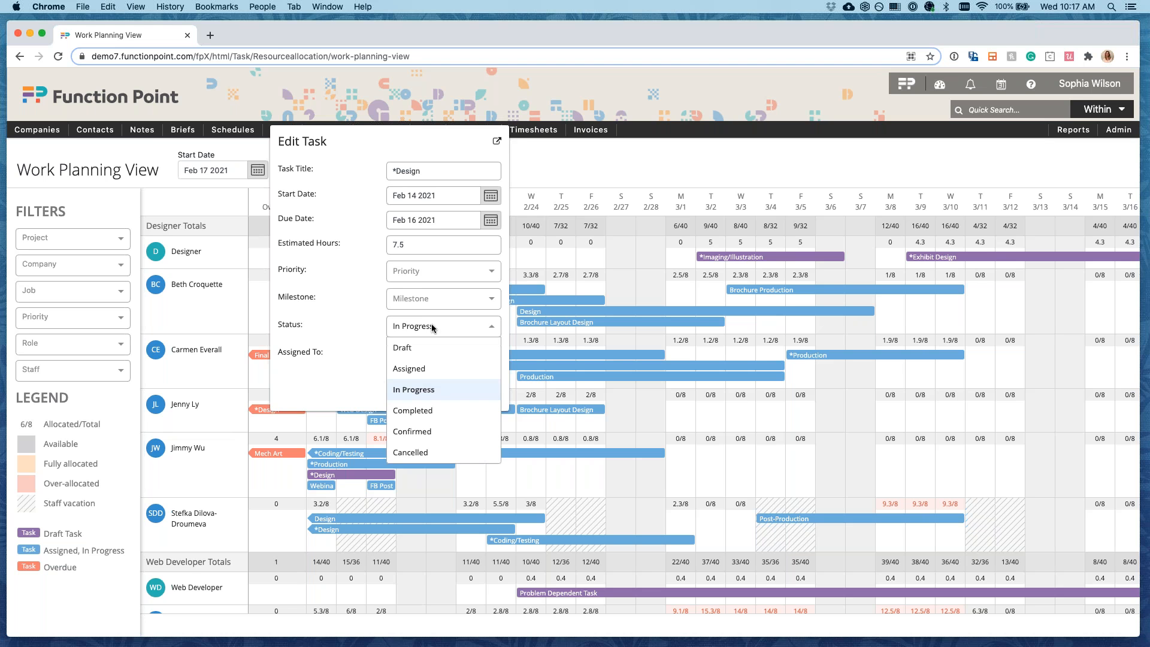
{"action": "left_click", "coordinate": [431, 410]}
{"action": "left_click", "coordinate": [477, 392]}
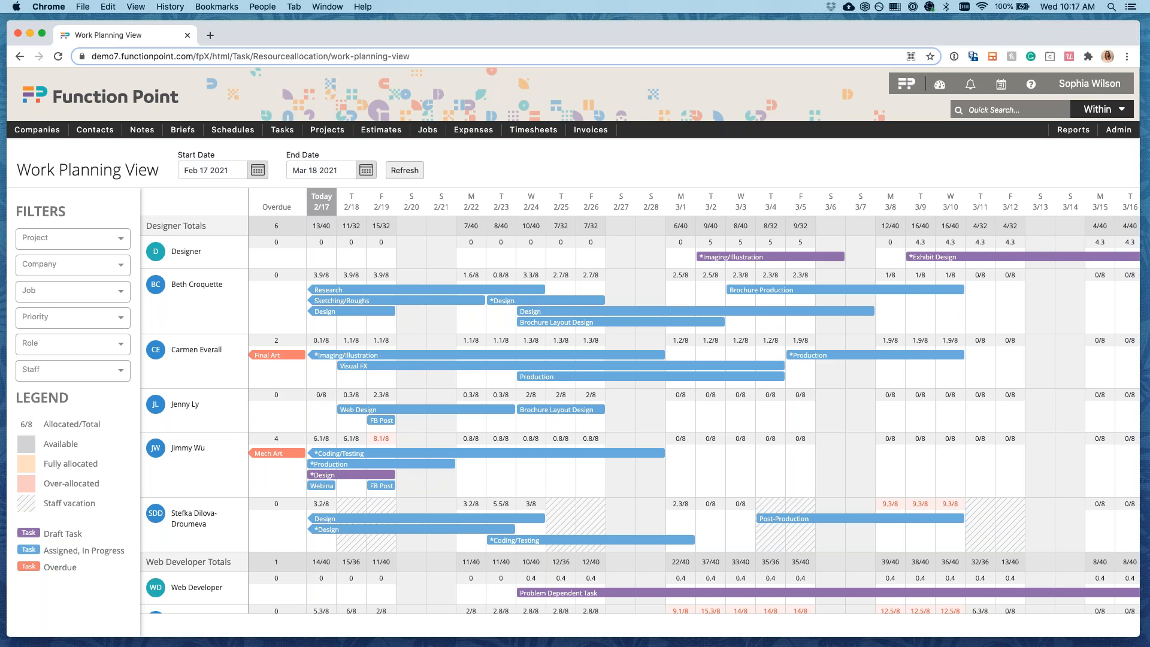
Filter the work planning schedule by the Designer role.
{"action": "mouse_move", "coordinate": [281, 131]}
{"action": "left_click", "coordinate": [38, 346]}
{"action": "left_click", "coordinate": [47, 366]}
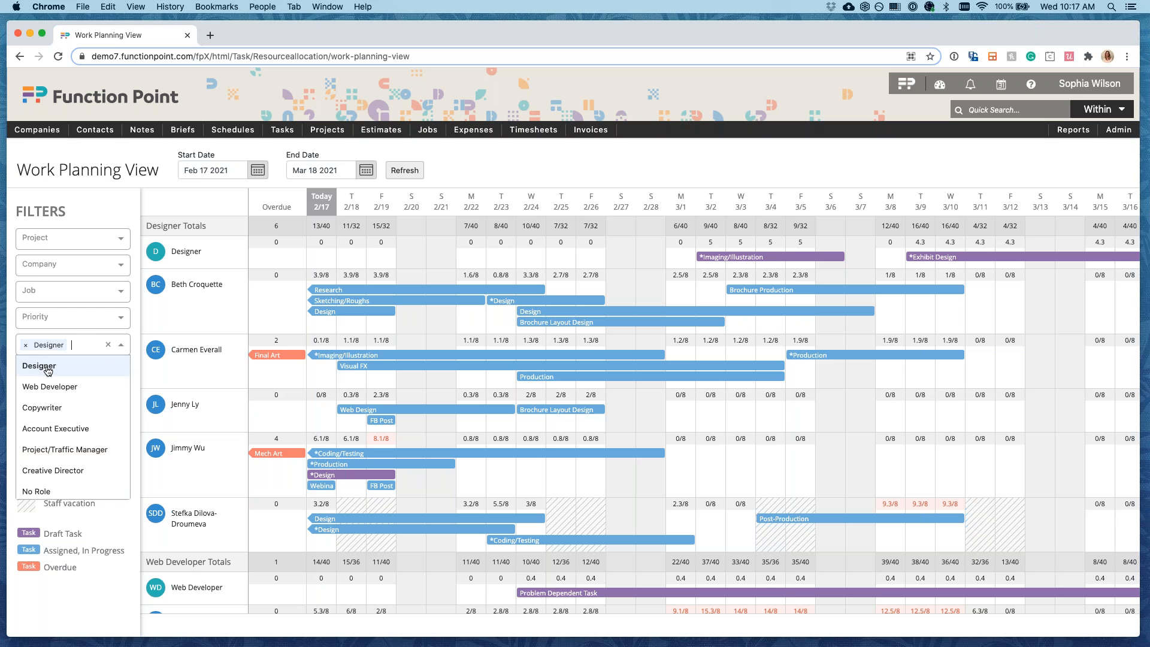
{"action": "left_click", "coordinate": [131, 333]}
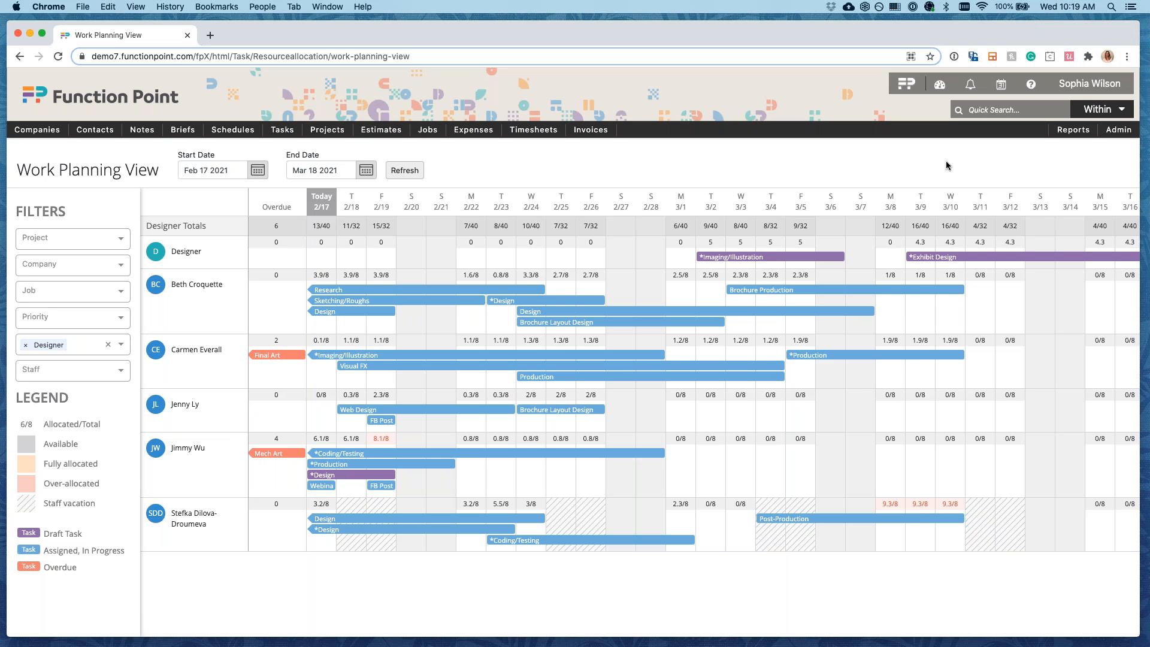
Open BI Reports in a new browser tab and switch to it.
{"action": "mouse_move", "coordinate": [1067, 135]}
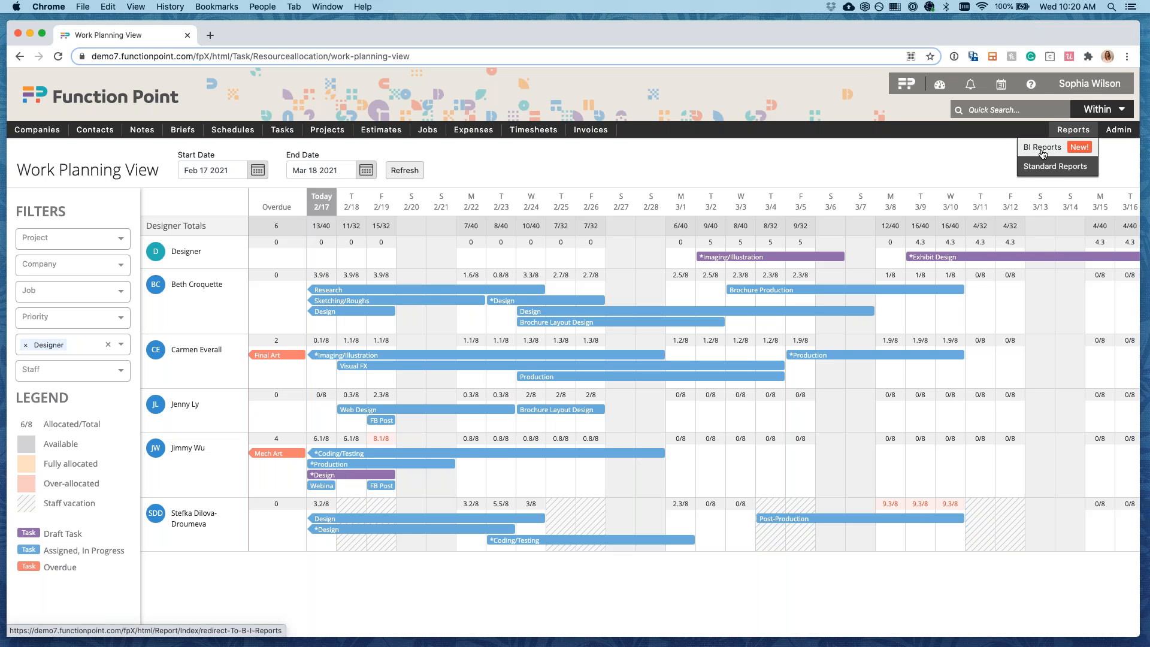
{"action": "right_click", "coordinate": [1042, 153]}
{"action": "left_click", "coordinate": [952, 155]}
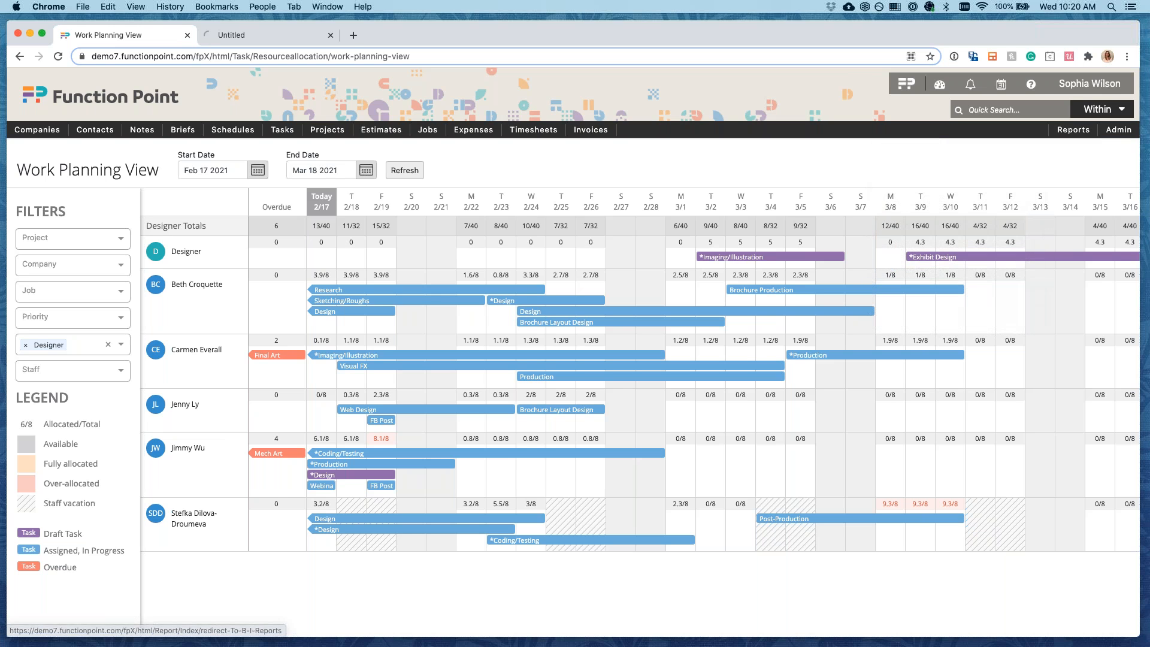
{"action": "left_click", "coordinate": [245, 36]}
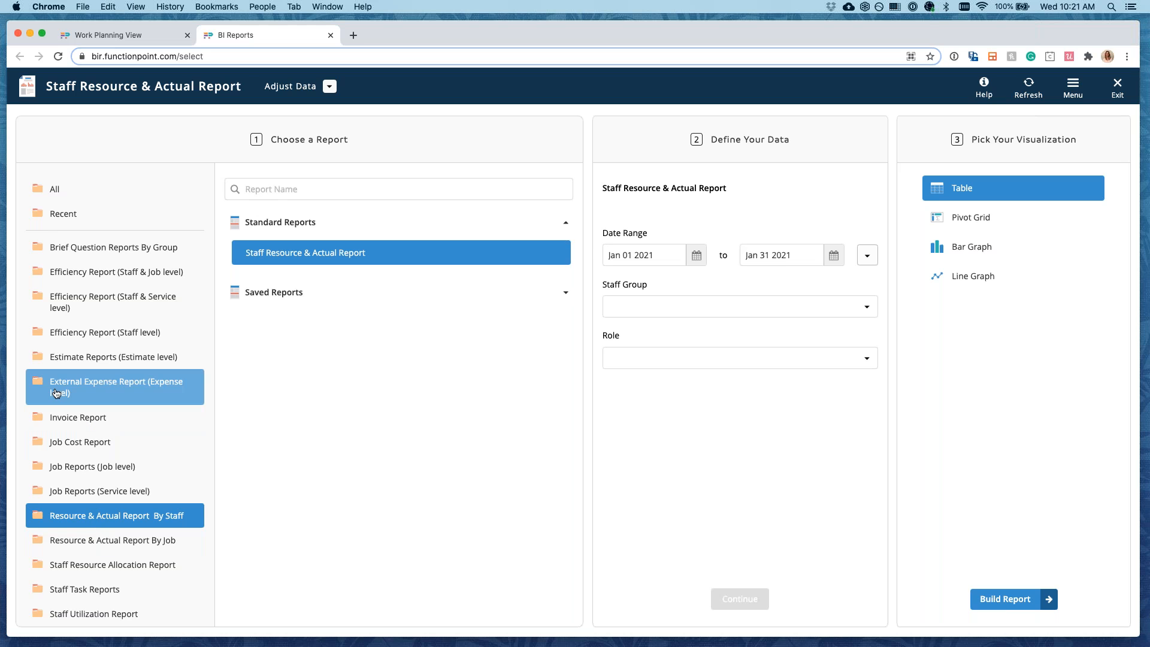
Browse all report categories, search for "resour", and select the Staff Resource & Actual Report.
{"action": "left_click", "coordinate": [54, 190]}
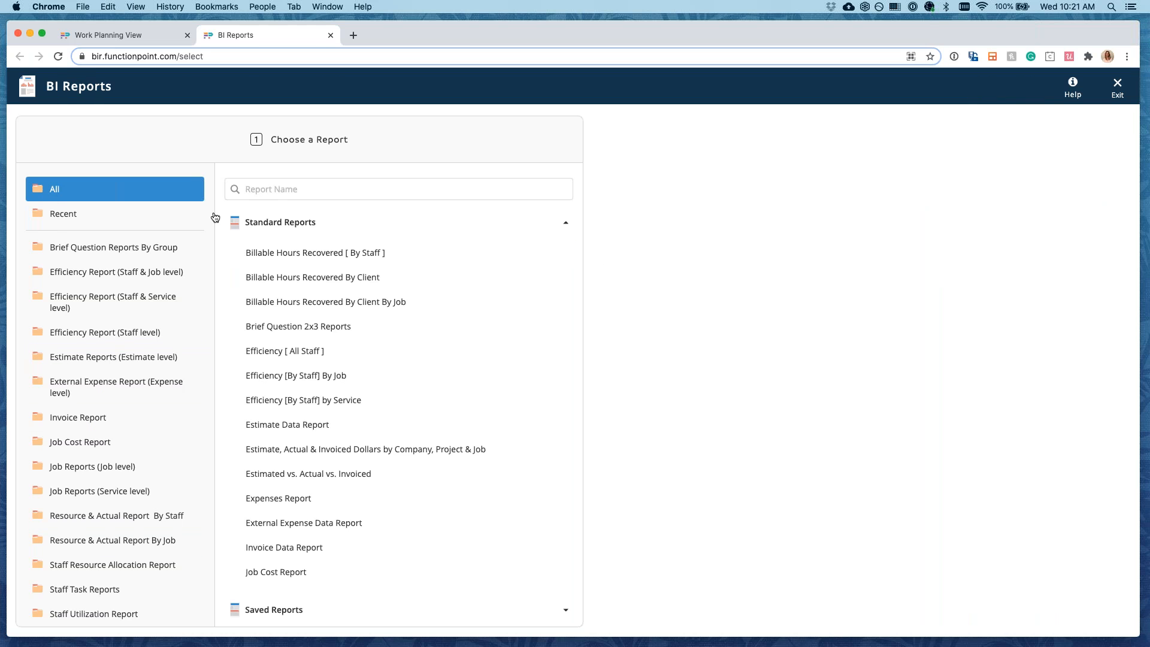
{"action": "scroll", "coordinate": [302, 395], "scroll_direction": "down", "scroll_amount": 10}
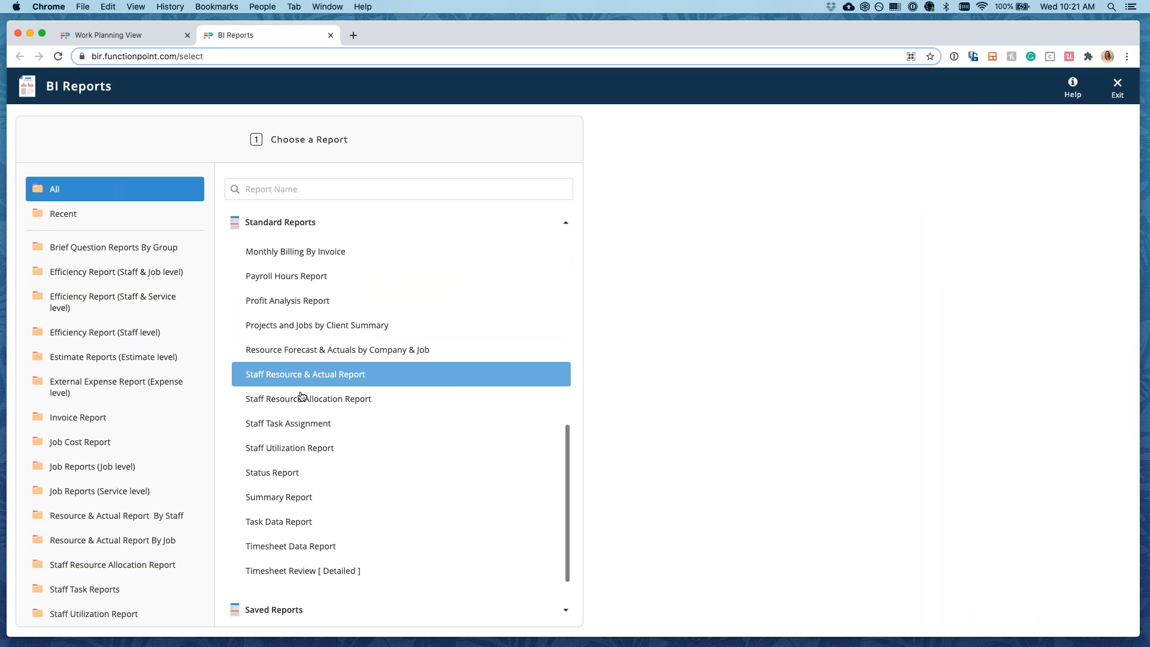
{"action": "scroll", "coordinate": [302, 395], "scroll_direction": "up", "scroll_amount": 10}
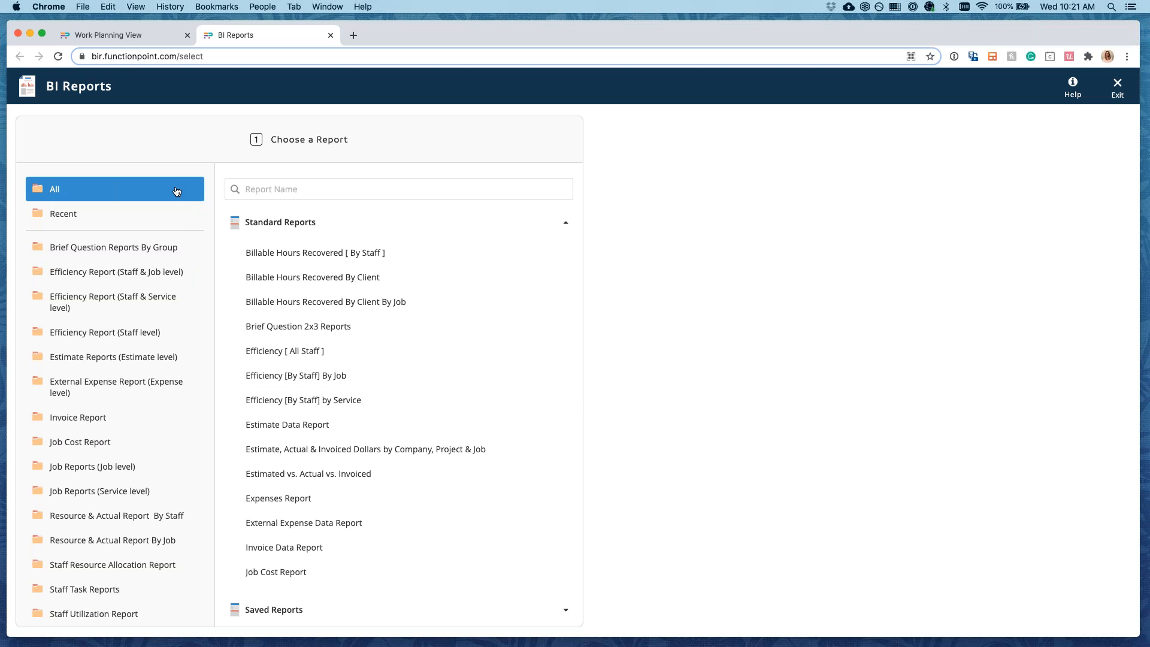
{"action": "left_click", "coordinate": [294, 189]}
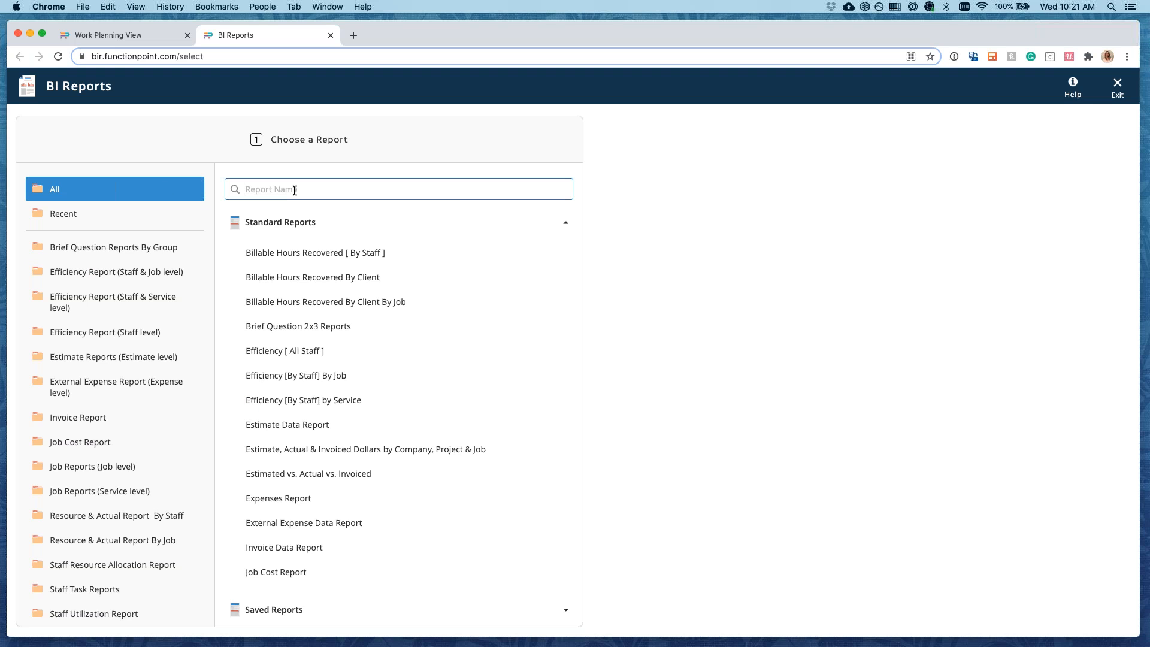
{"action": "type", "text": "resour"}
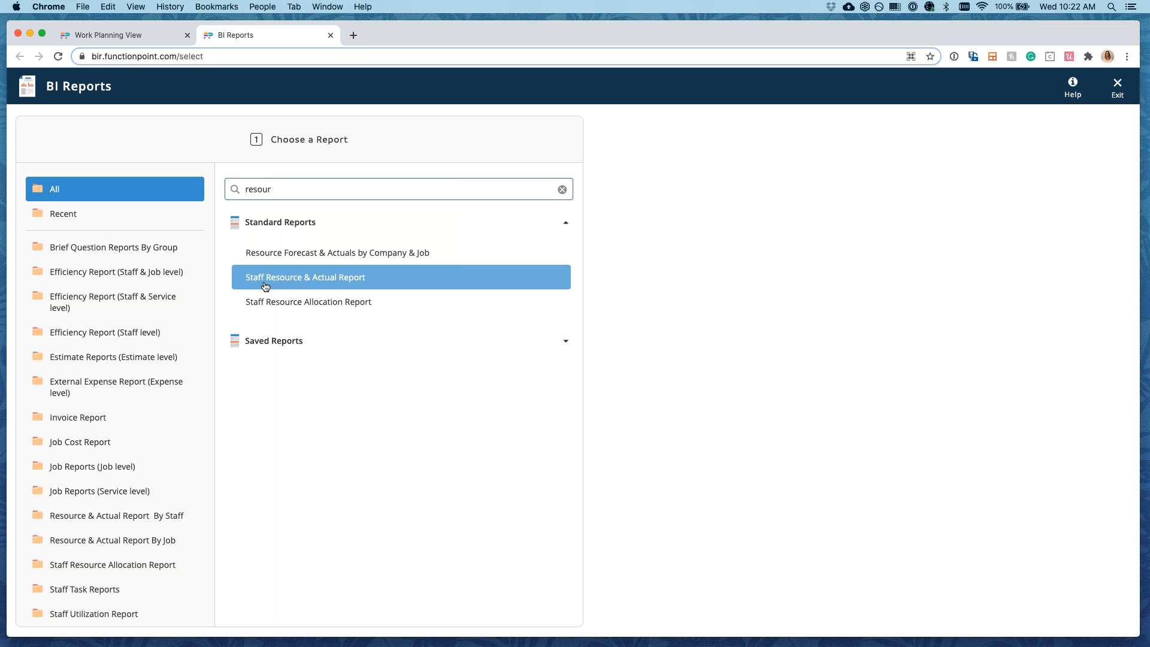
{"action": "left_click", "coordinate": [265, 286]}
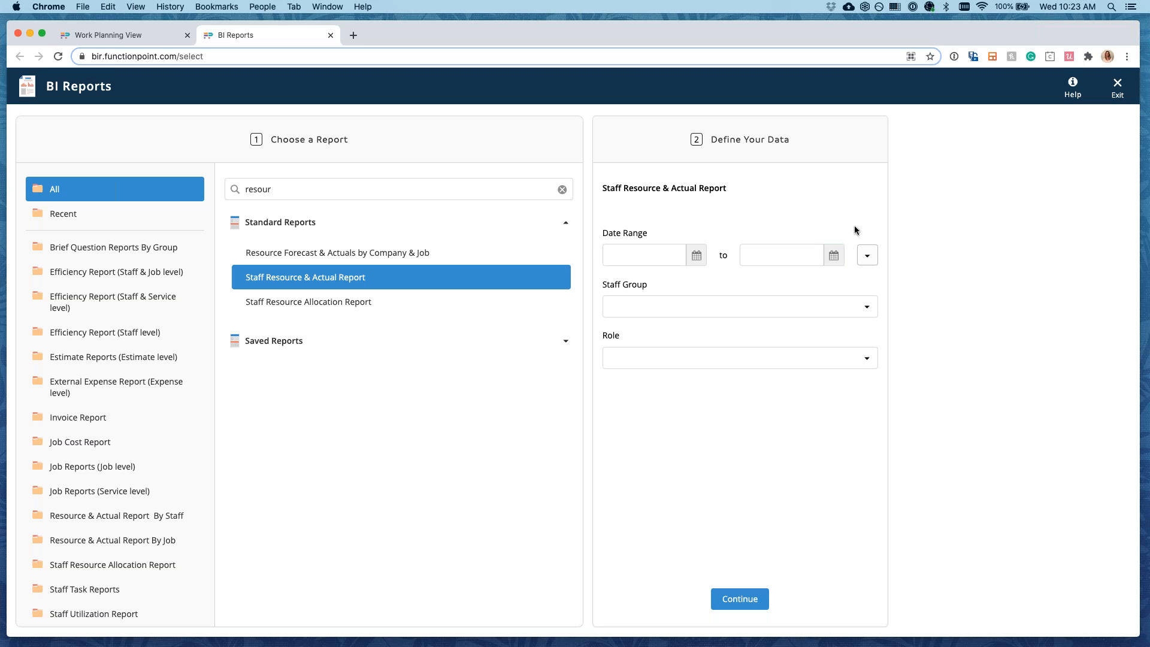
Set the Staff Resource & Actual Report's date range to Current Month.
{"action": "left_click", "coordinate": [866, 258]}
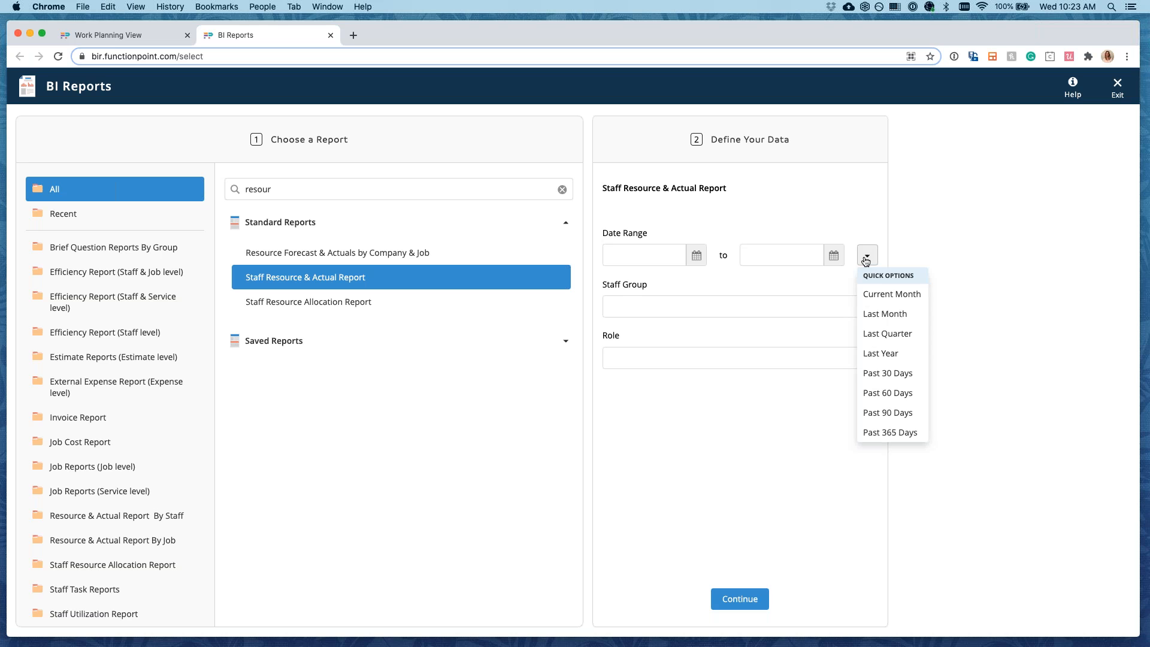
{"action": "left_click", "coordinate": [891, 293]}
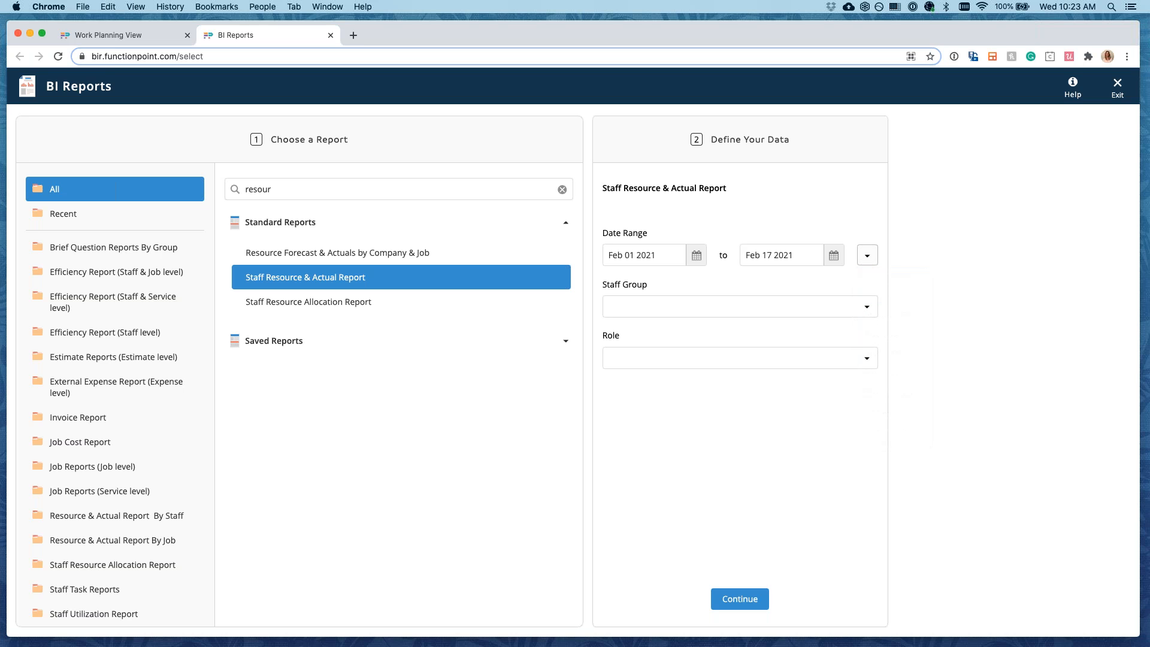
{"action": "left_click", "coordinate": [866, 255]}
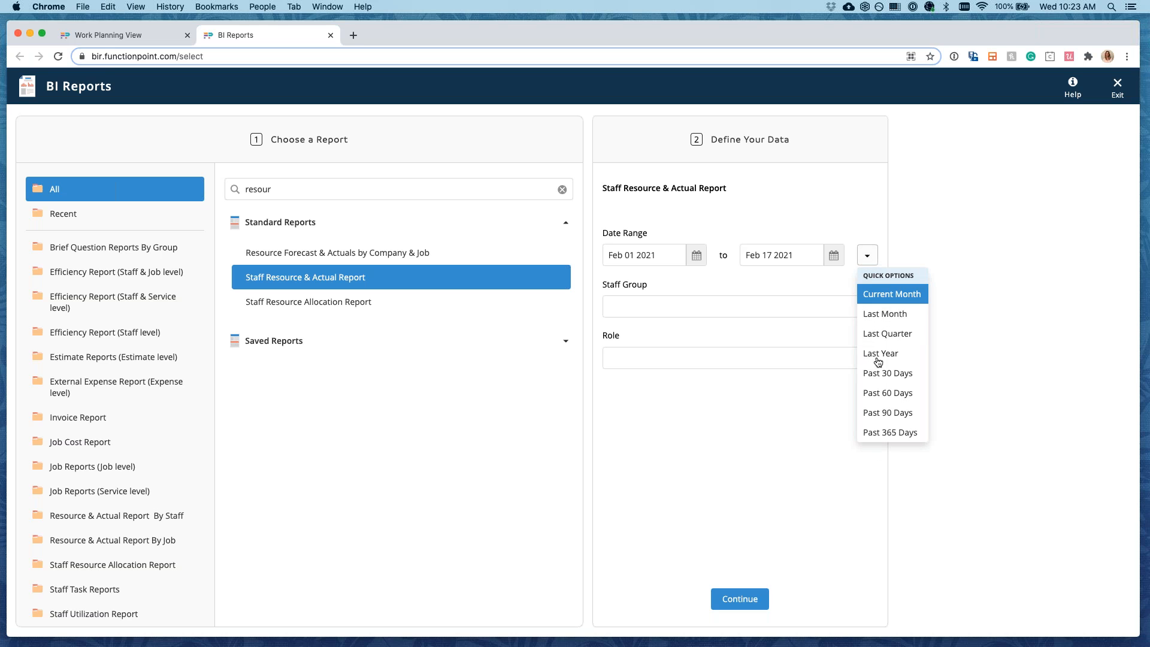
{"action": "left_click", "coordinate": [682, 406]}
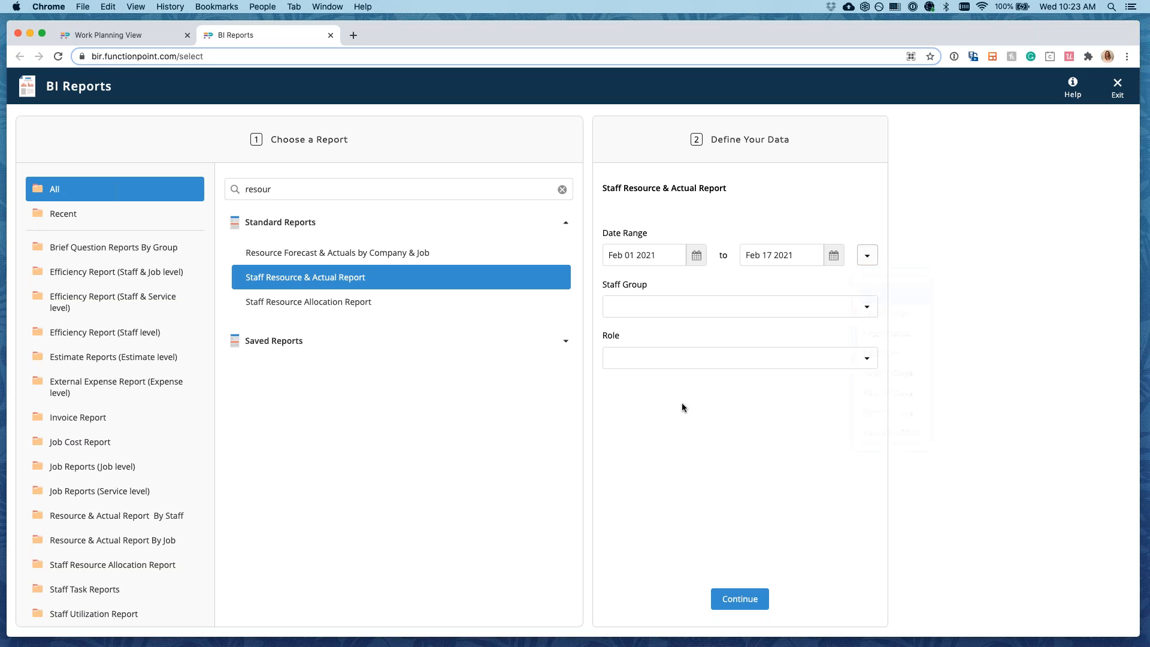
Build the Staff Resource & Actual Report with the Table visualization.
{"action": "left_click", "coordinate": [733, 599]}
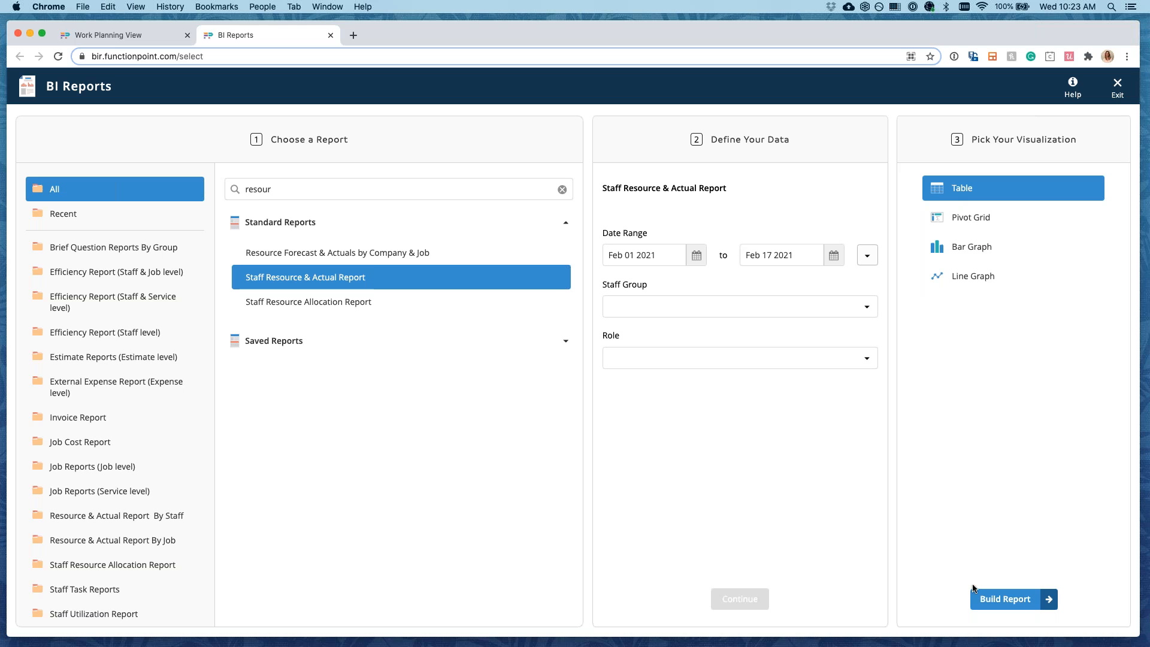
{"action": "left_click", "coordinate": [995, 601]}
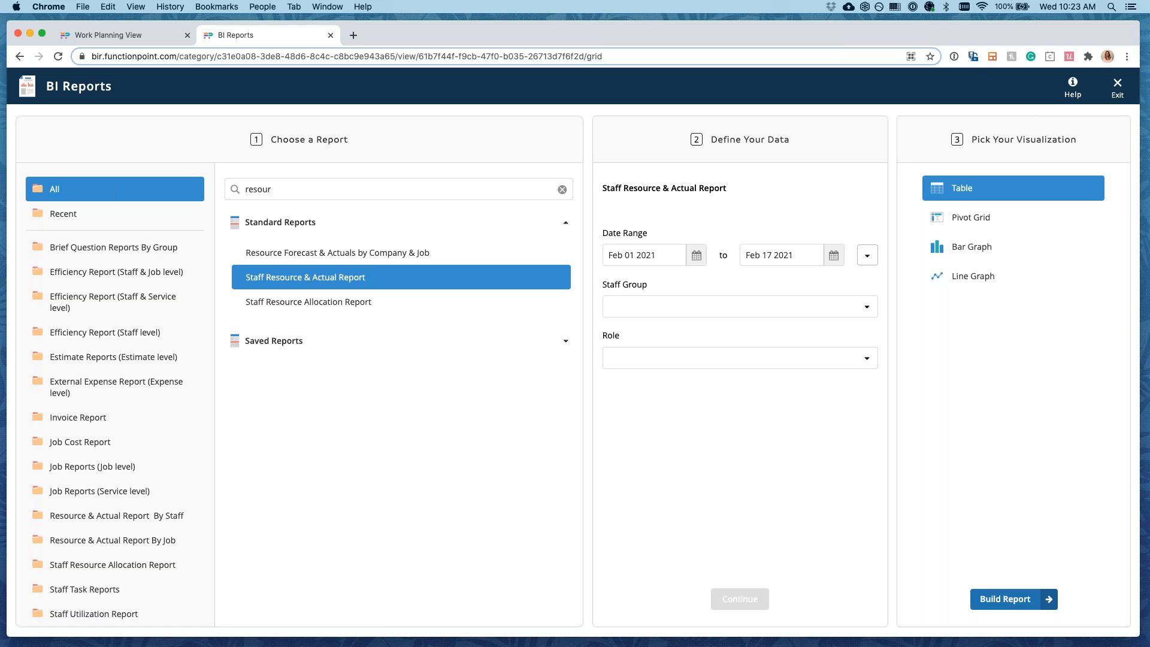
{"action": "left_click", "coordinate": [716, 494]}
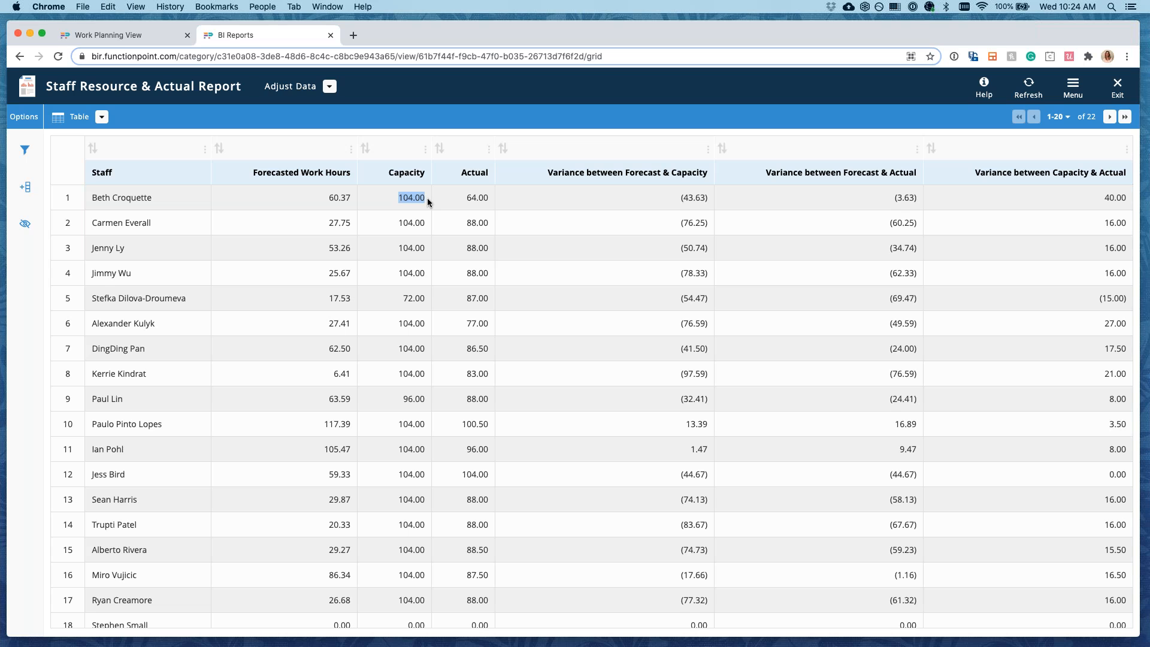
Examine the forecasted work hours, capacity and actual hours of the staff listed in the report.
{"action": "left_click_drag", "start_coordinate": [325, 197], "coordinate": [350, 199]}
{"action": "left_click", "coordinate": [479, 202]}
{"action": "left_click", "coordinate": [337, 224]}
{"action": "left_click_drag", "start_coordinate": [465, 226], "coordinate": [495, 226]}
{"action": "left_click", "coordinate": [471, 221]}
{"action": "left_click_drag", "start_coordinate": [401, 400], "coordinate": [420, 400]}
{"action": "scroll", "coordinate": [313, 397], "scroll_direction": "down", "scroll_amount": 2}
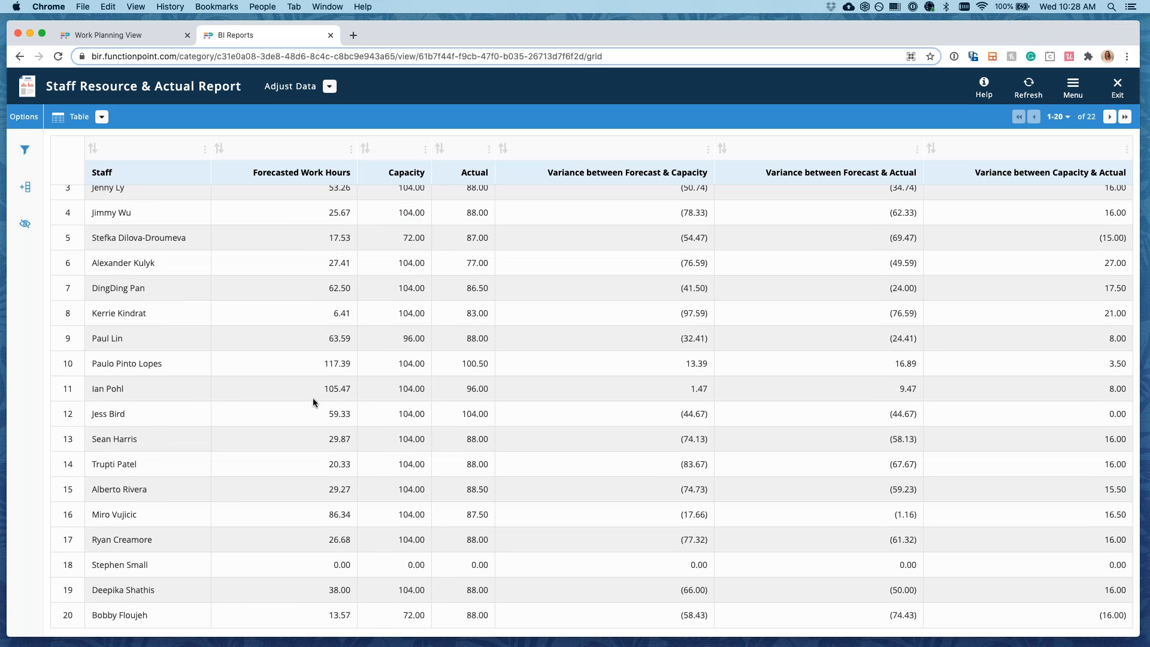
{"action": "scroll", "coordinate": [313, 397], "scroll_direction": "up", "scroll_amount": 2}
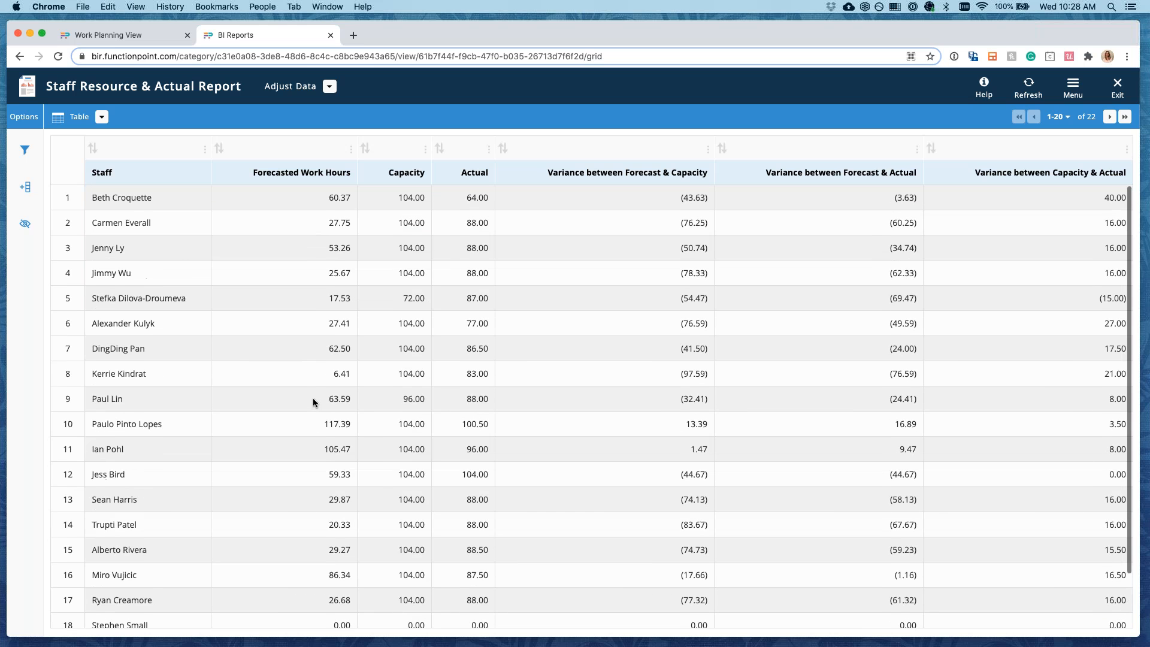
Add the Staff Status column to the report table and place it directly after the Staff column.
{"action": "left_click", "coordinate": [23, 190]}
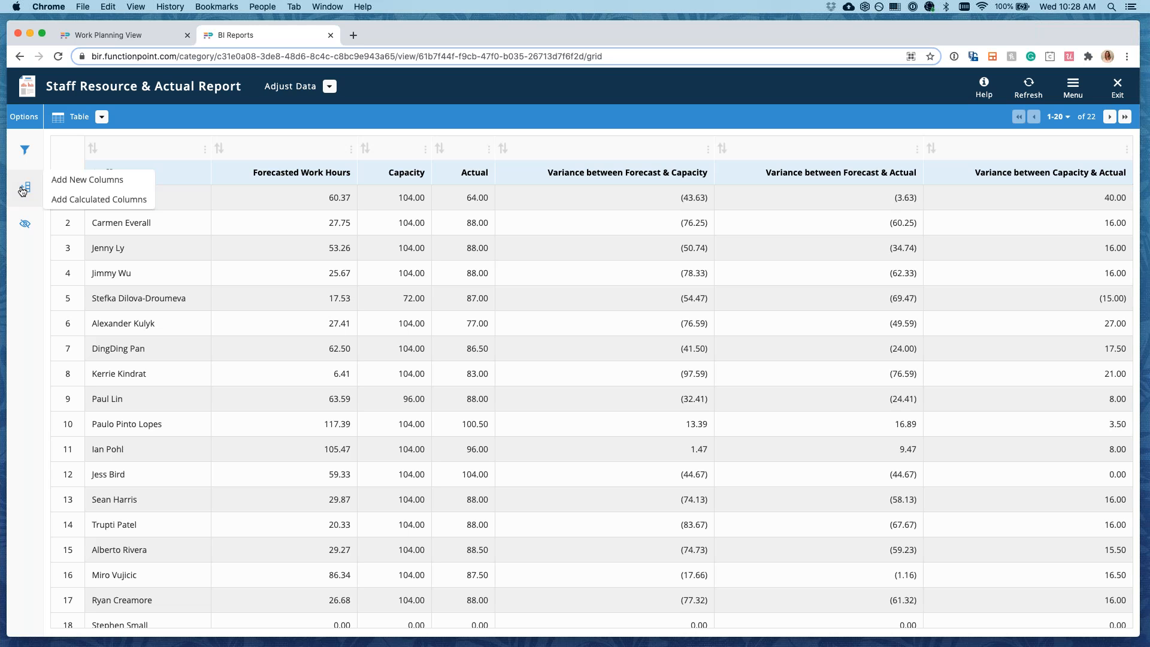
{"action": "left_click", "coordinate": [96, 187]}
{"action": "left_click", "coordinate": [422, 214]}
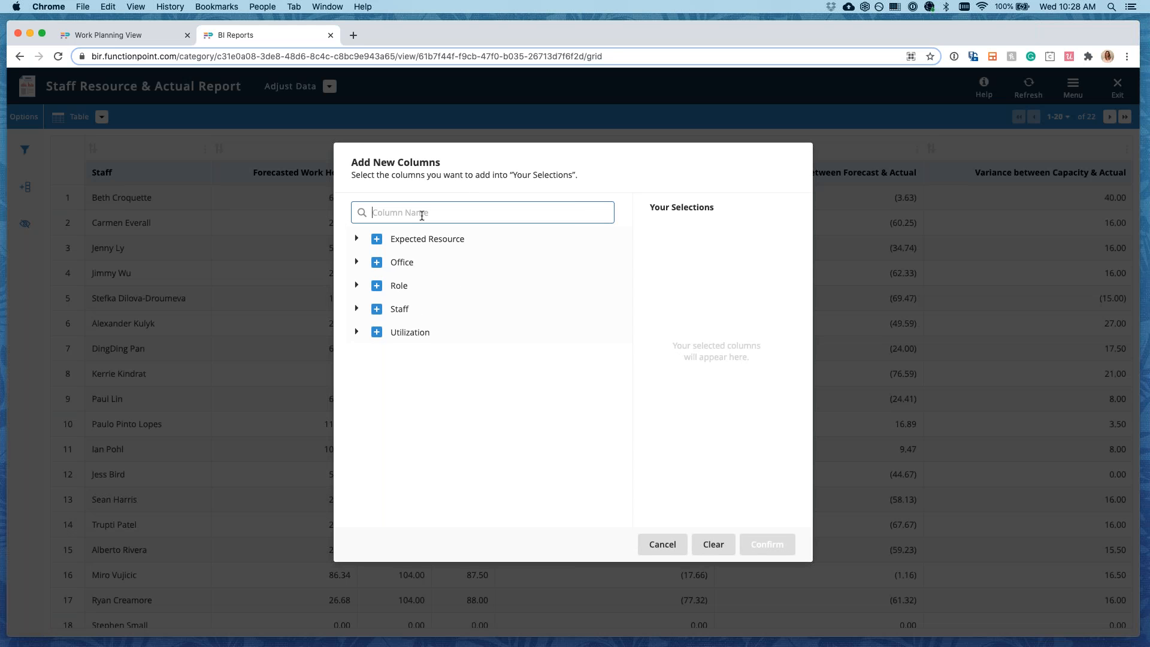
{"action": "type", "text": "staff"}
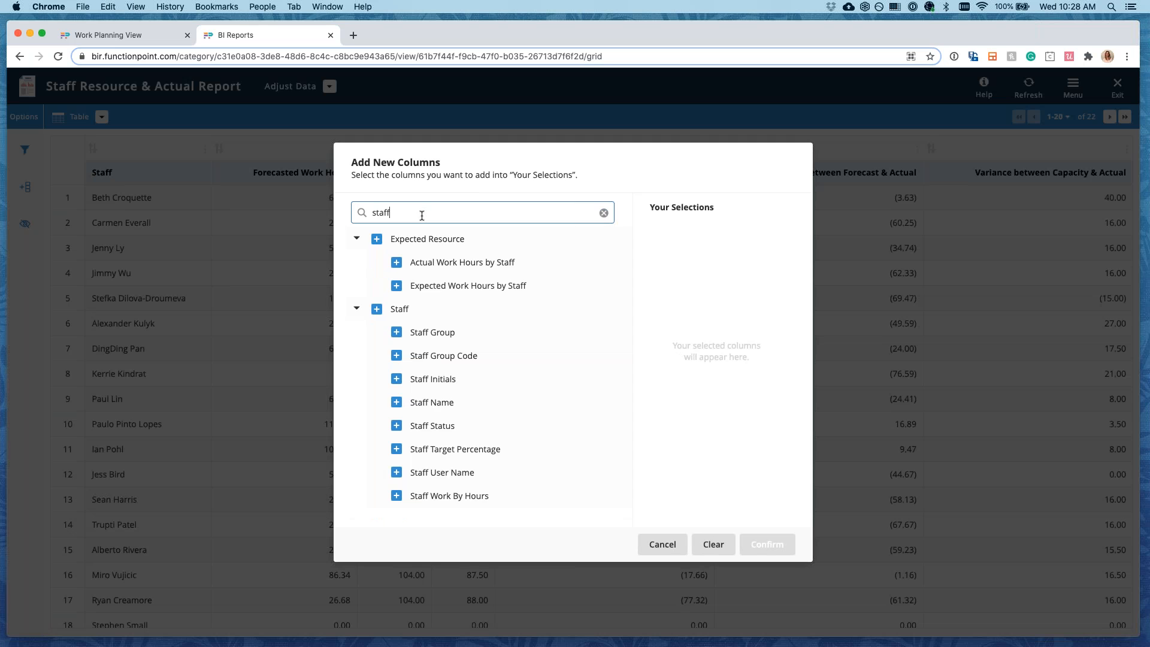
{"action": "type", "text": " st"}
{"action": "left_click", "coordinate": [396, 261]}
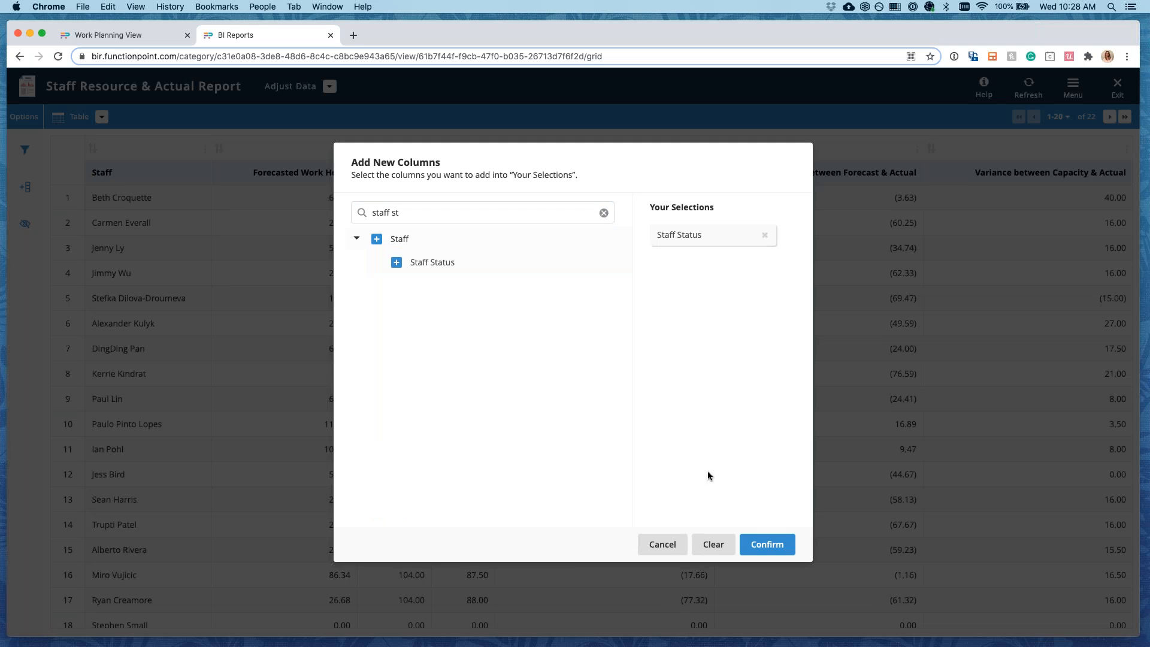
{"action": "left_click", "coordinate": [766, 544]}
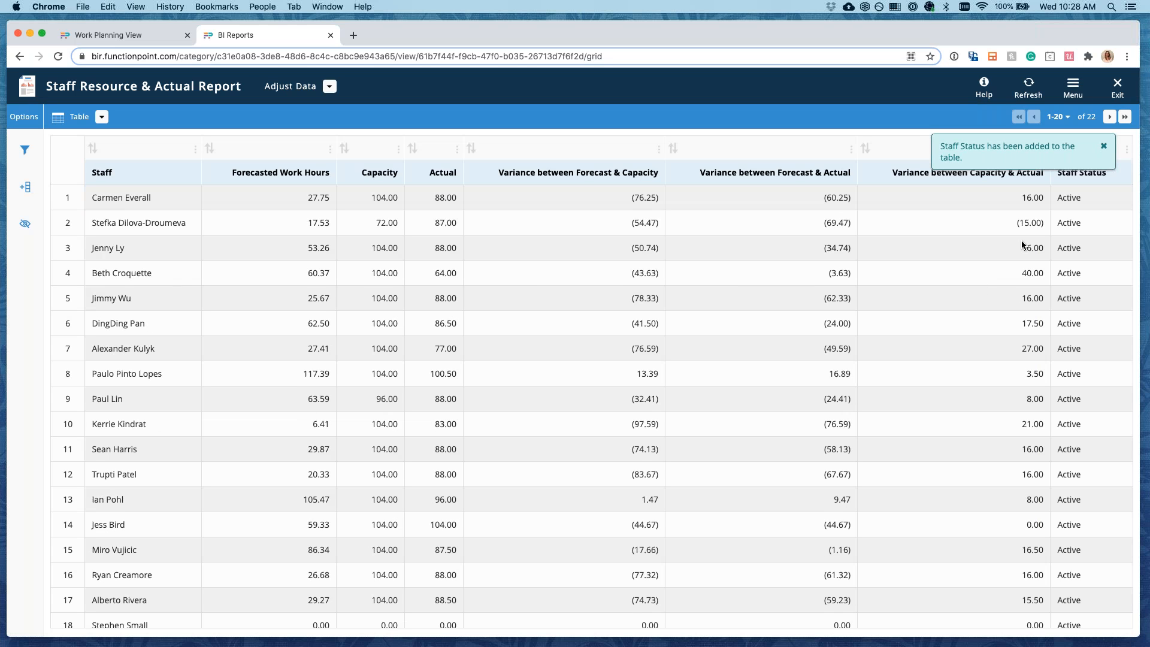
{"action": "left_click_drag", "start_coordinate": [1081, 147], "coordinate": [173, 160]}
Filter the report's Staff Status column to Active.
{"action": "left_click", "coordinate": [25, 149]}
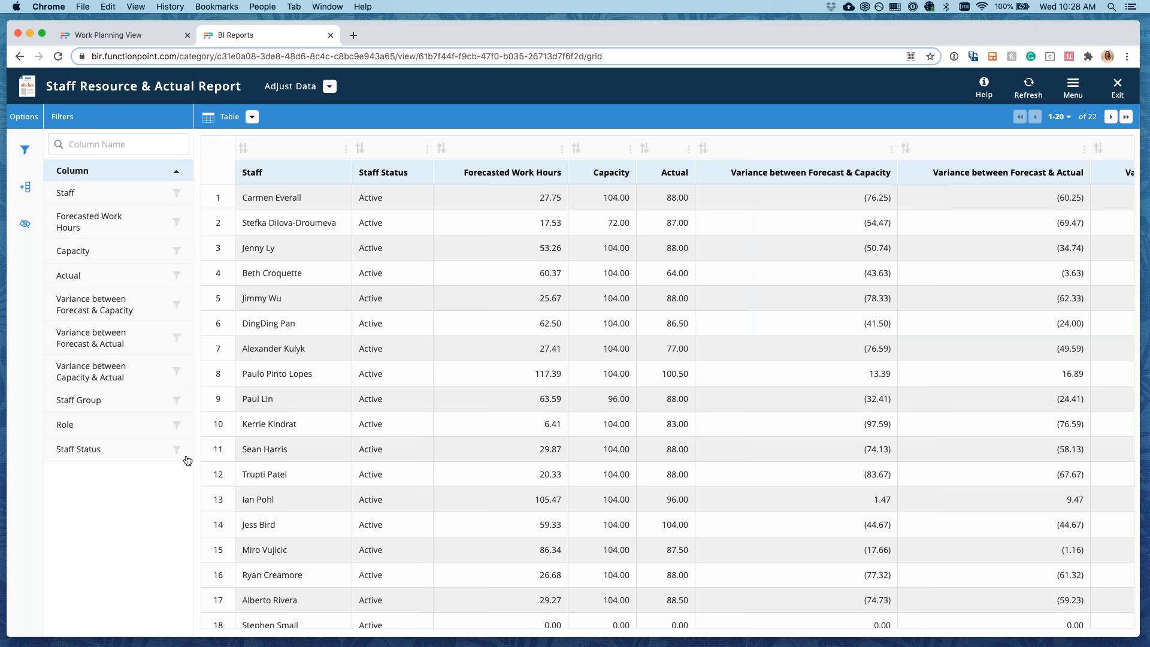
{"action": "left_click", "coordinate": [176, 449]}
{"action": "left_click", "coordinate": [222, 434]}
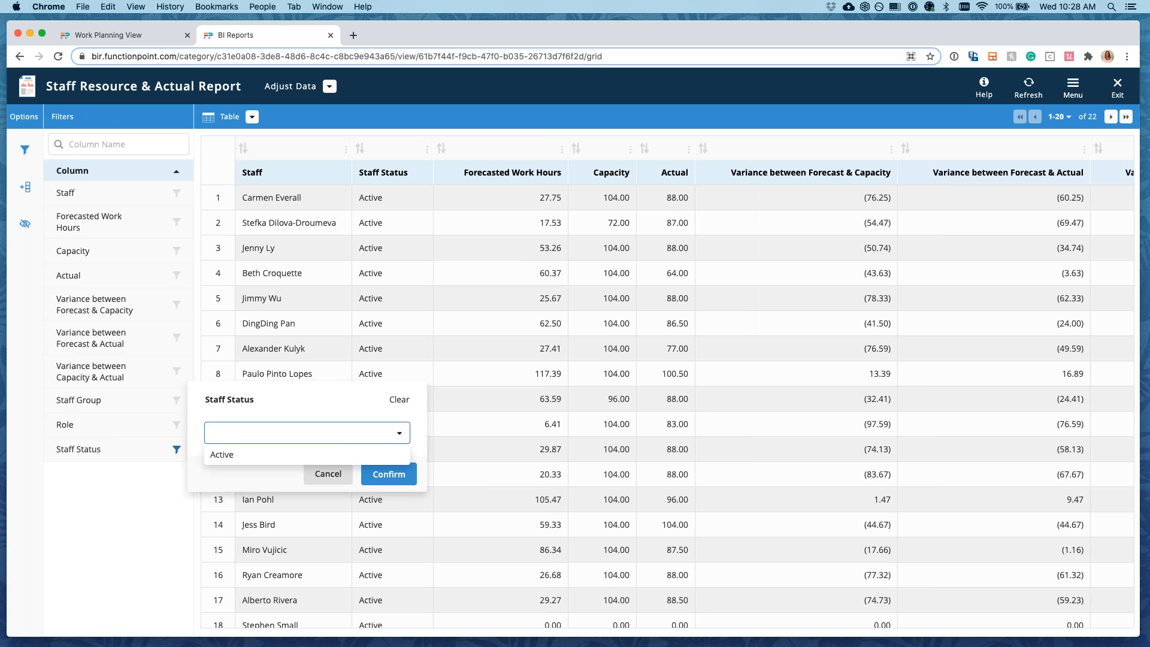
{"action": "left_click", "coordinate": [221, 454]}
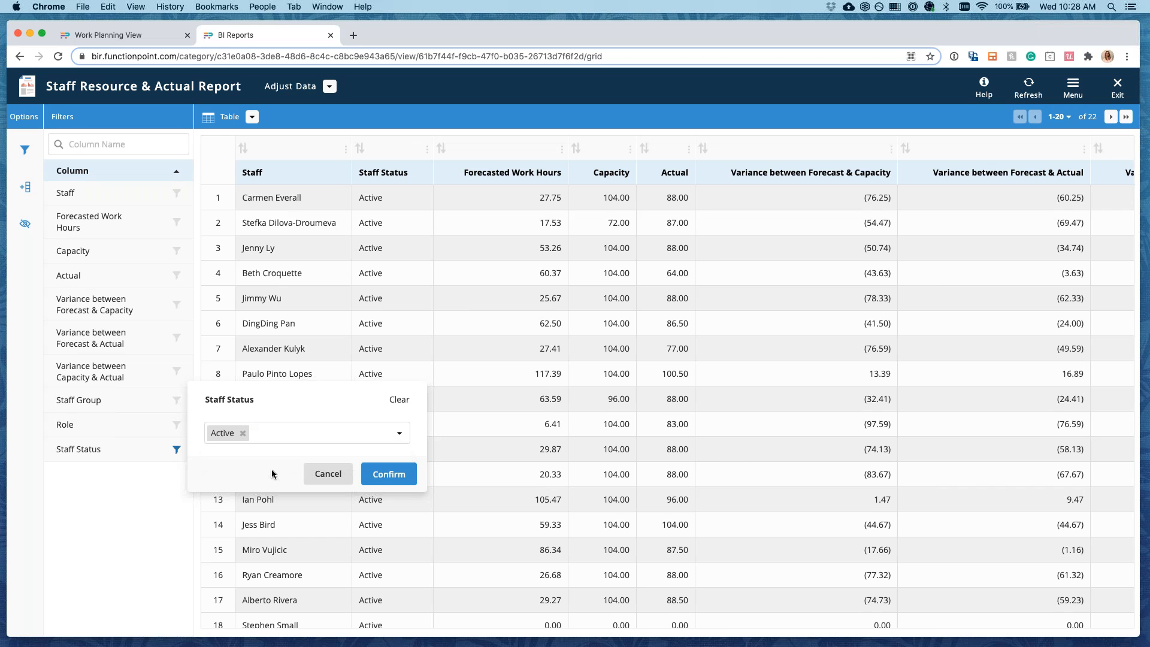
{"action": "left_click", "coordinate": [387, 474]}
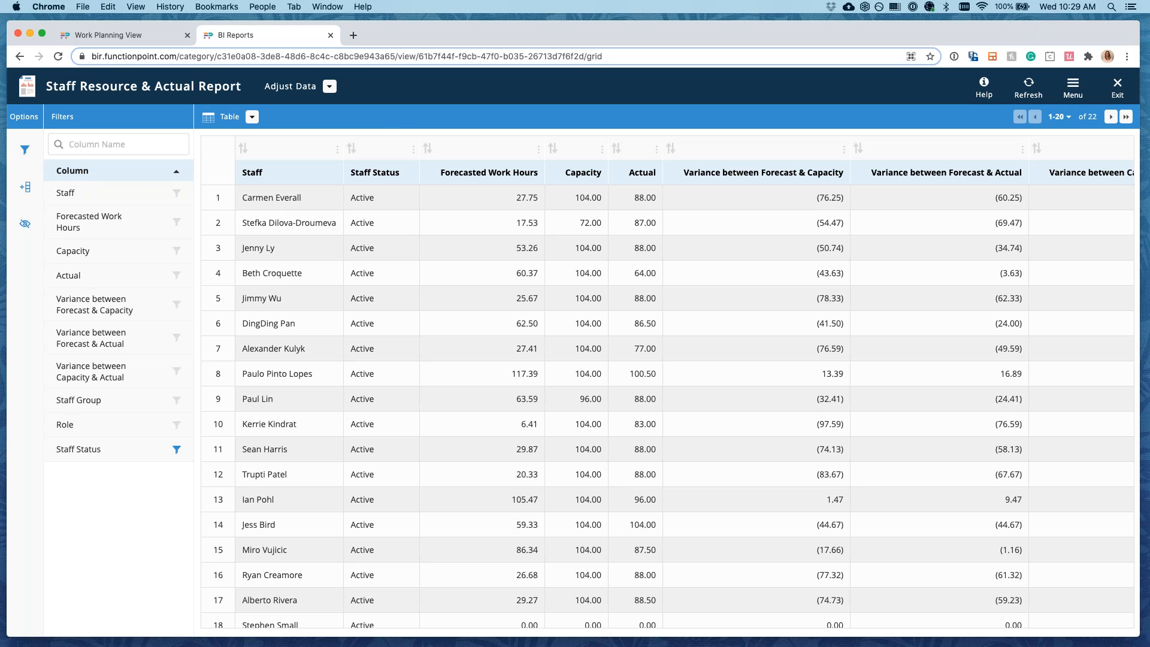
Look over the report's variance columns and exit BI Reports back to the Work Planning View.
{"action": "scroll", "coordinate": [510, 327], "scroll_direction": "right", "scroll_amount": 2}
{"action": "scroll", "coordinate": [510, 327], "scroll_direction": "right", "scroll_amount": 2}
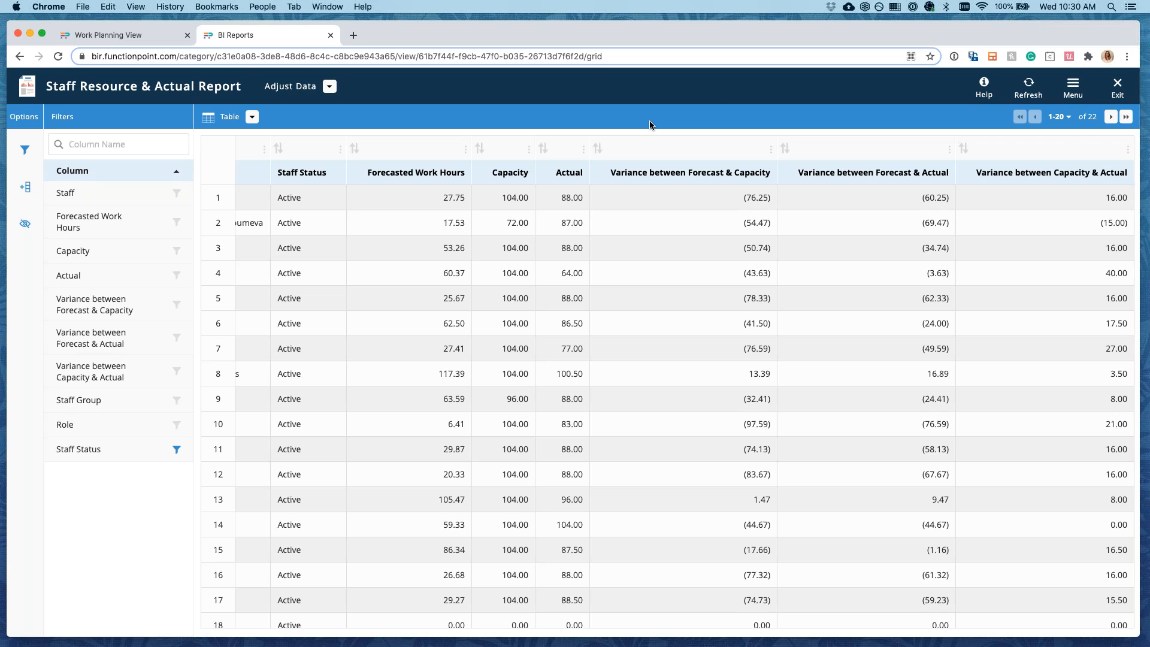
{"action": "left_click", "coordinate": [1115, 86]}
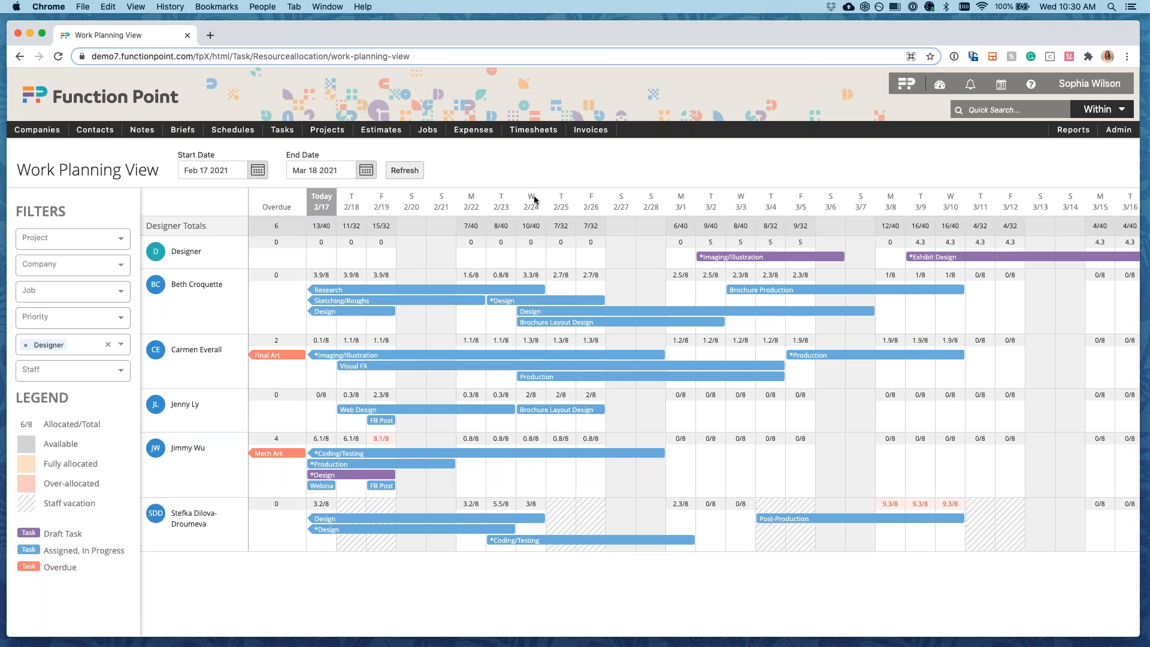
Return to the dashboard and open the Tasks / To Dos list.
{"action": "left_click", "coordinate": [905, 87]}
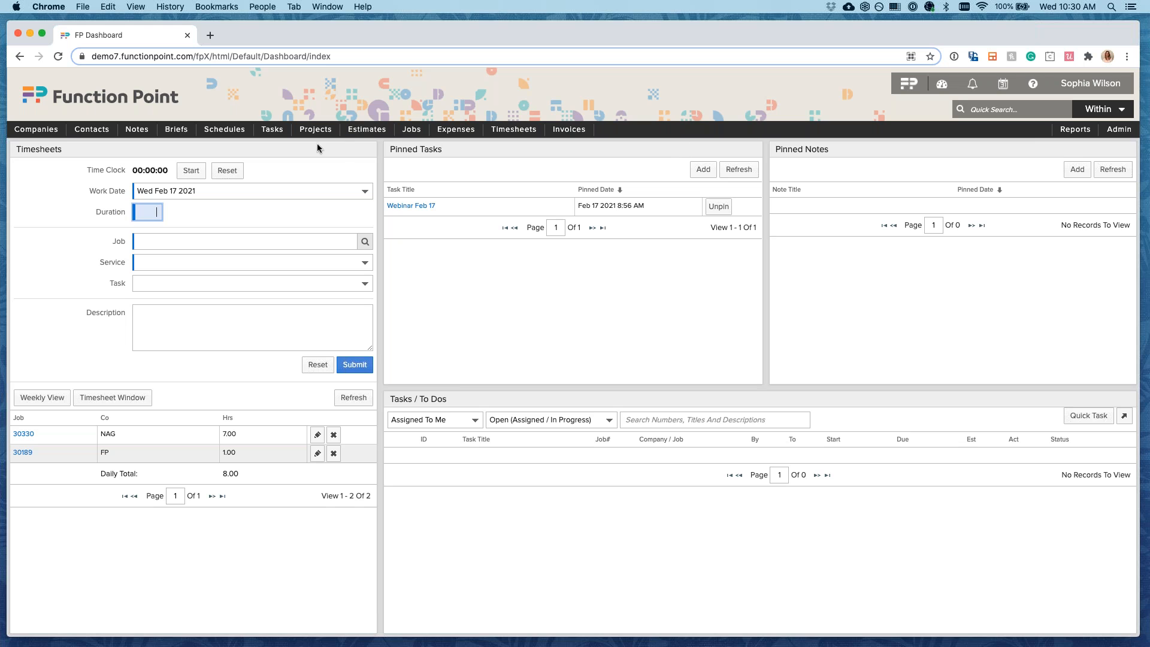
{"action": "mouse_move", "coordinate": [271, 131]}
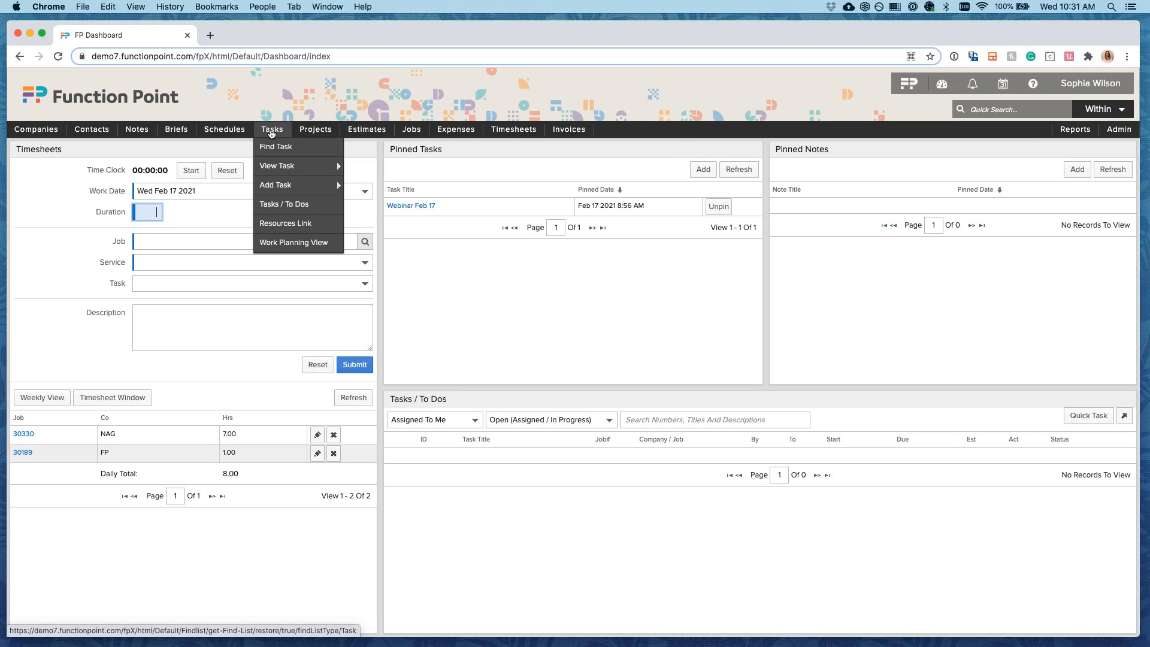
{"action": "left_click", "coordinate": [281, 204]}
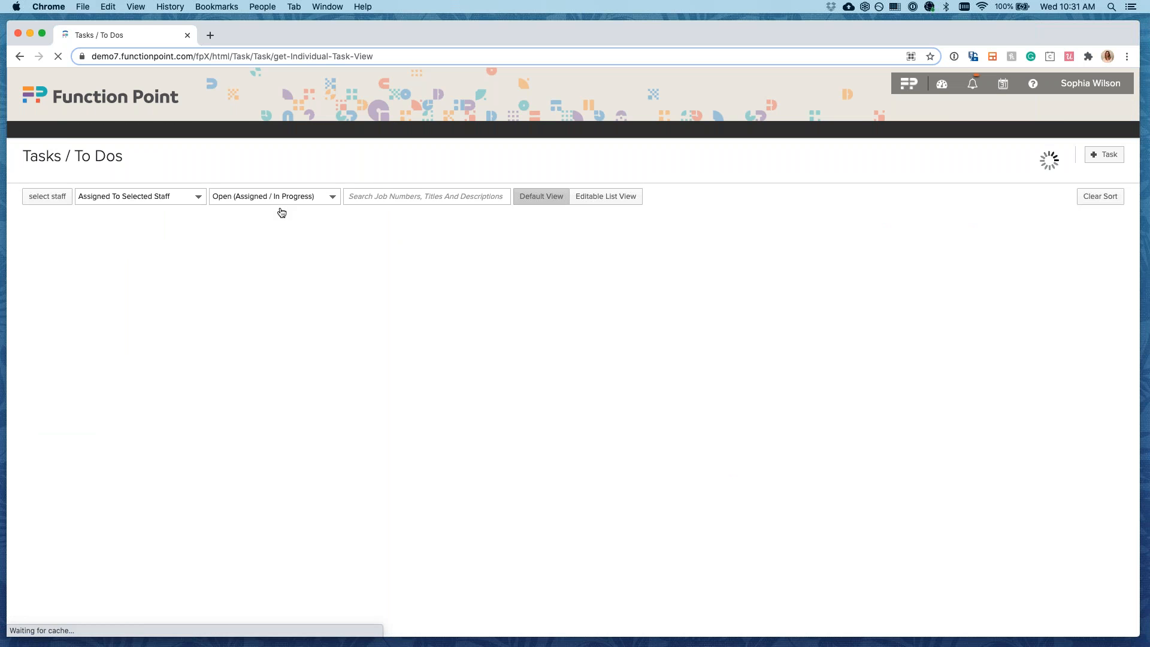
Show the open tasks assigned to all staff in the Designer and Web Developer groups.
{"action": "left_click", "coordinate": [59, 185]}
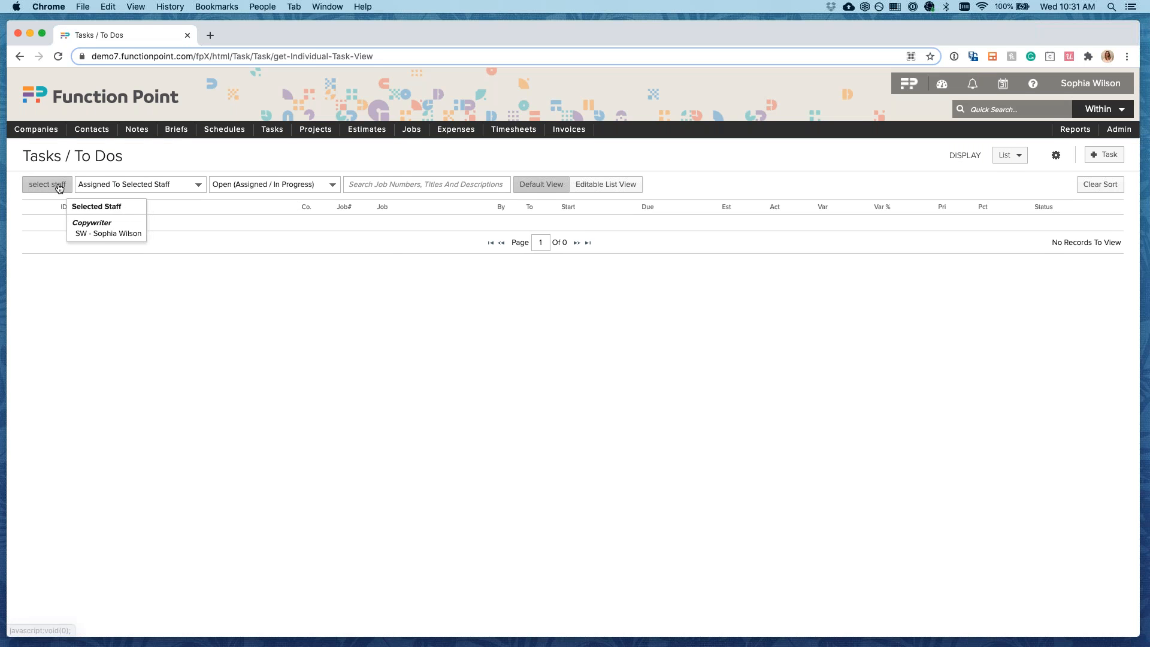
{"action": "left_click", "coordinate": [67, 242]}
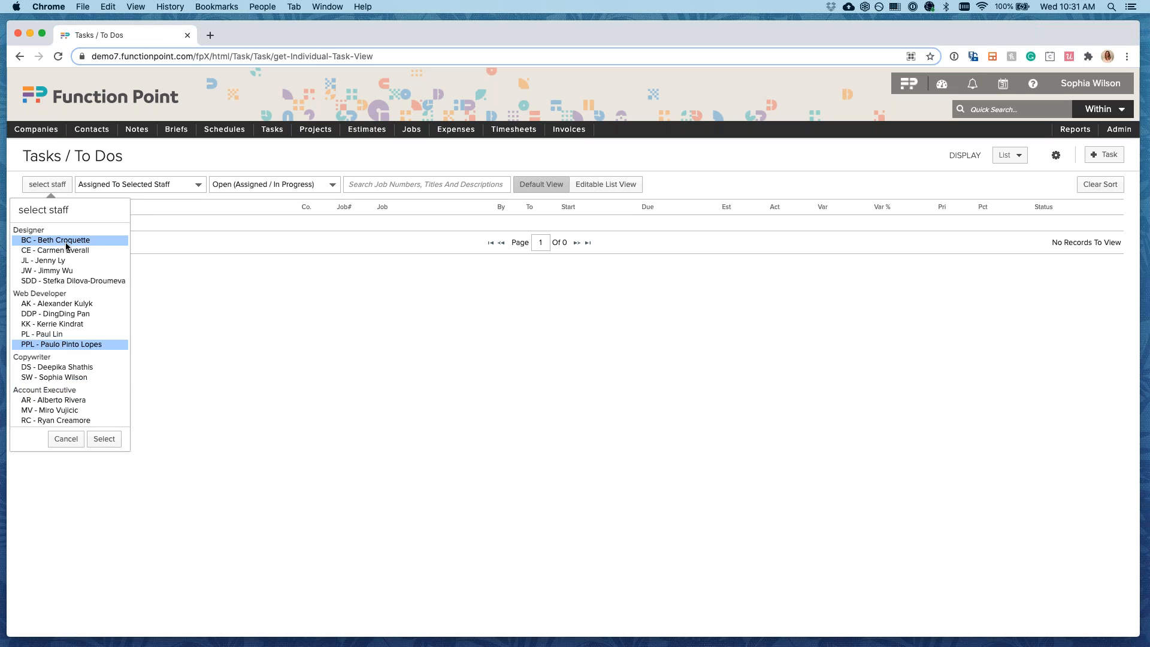
{"action": "left_click", "coordinate": [54, 345], "text": "shift"}
{"action": "left_click", "coordinate": [104, 439]}
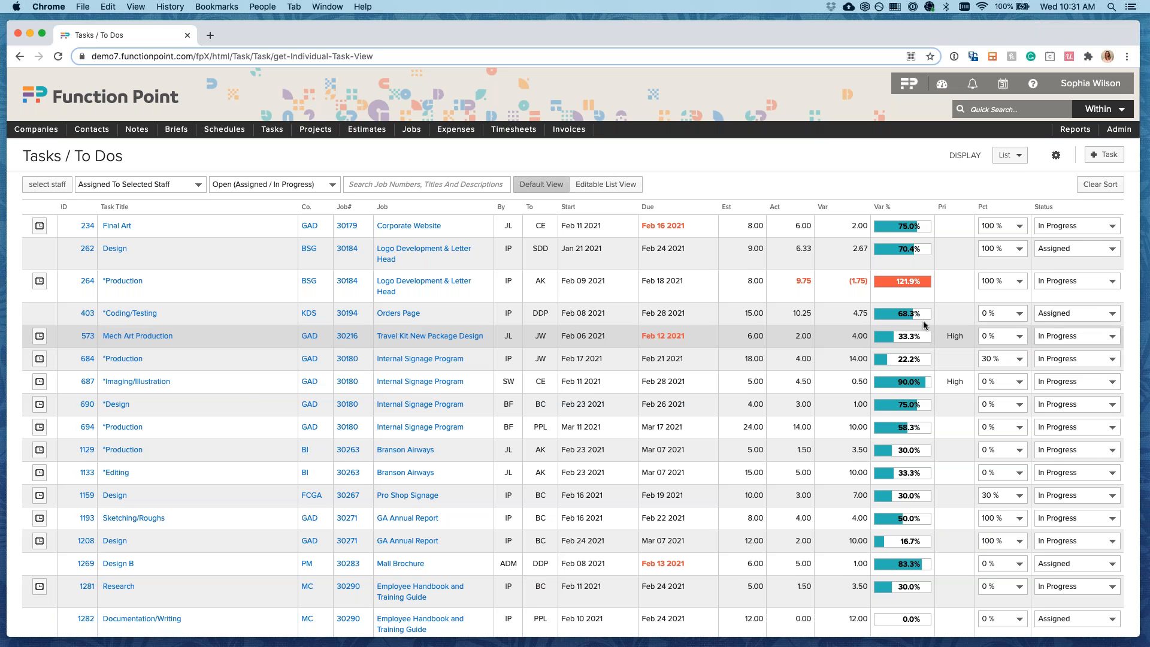
Mark the over-budget *Production task of the Logo Development & Letter Head job as Completed and submit it without a comment.
{"action": "left_click", "coordinate": [1054, 285]}
{"action": "left_click", "coordinate": [1055, 292]}
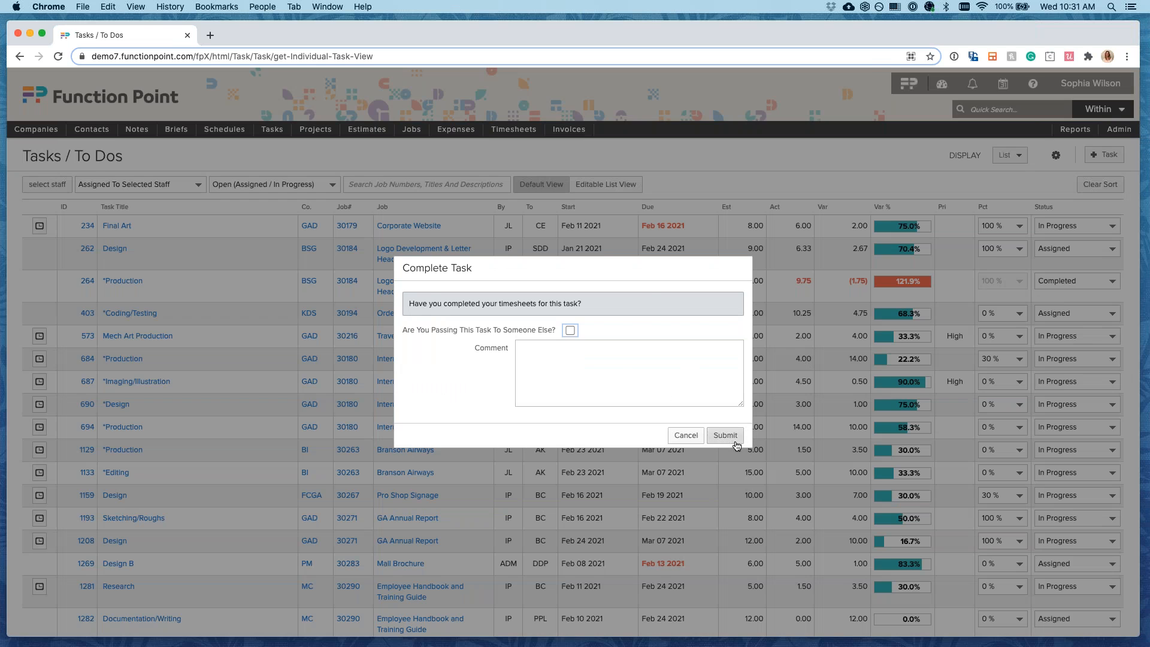
{"action": "left_click", "coordinate": [726, 436]}
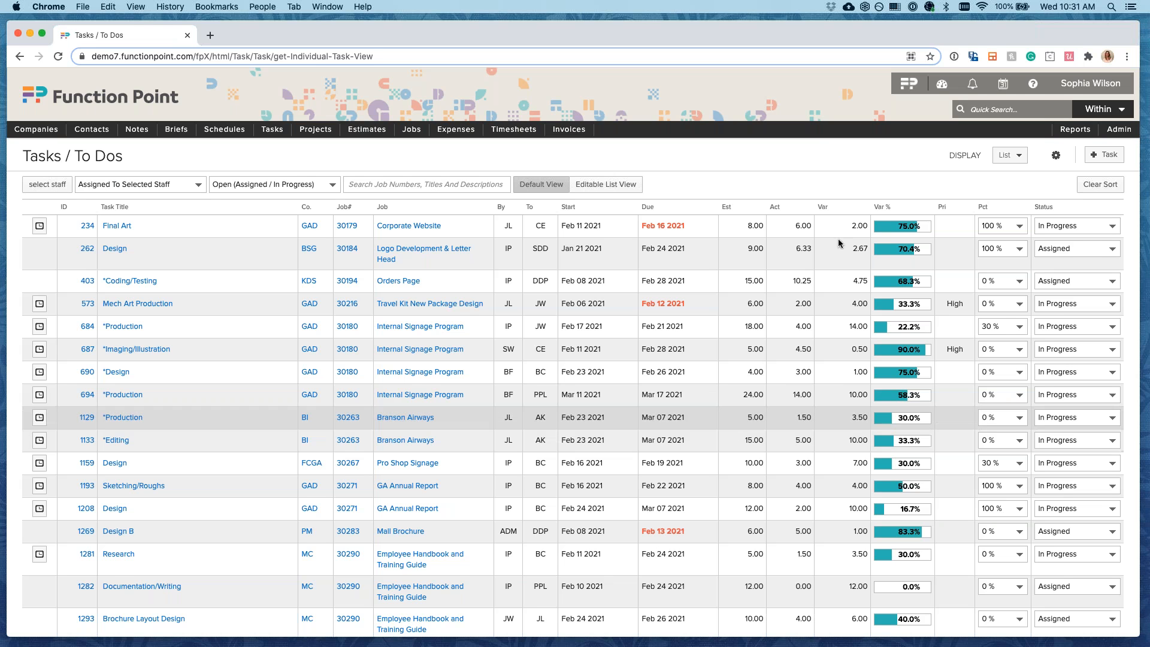
Switch the task display to Board and sort the board by Due Date.
{"action": "left_click", "coordinate": [1016, 154]}
{"action": "left_click", "coordinate": [1010, 192]}
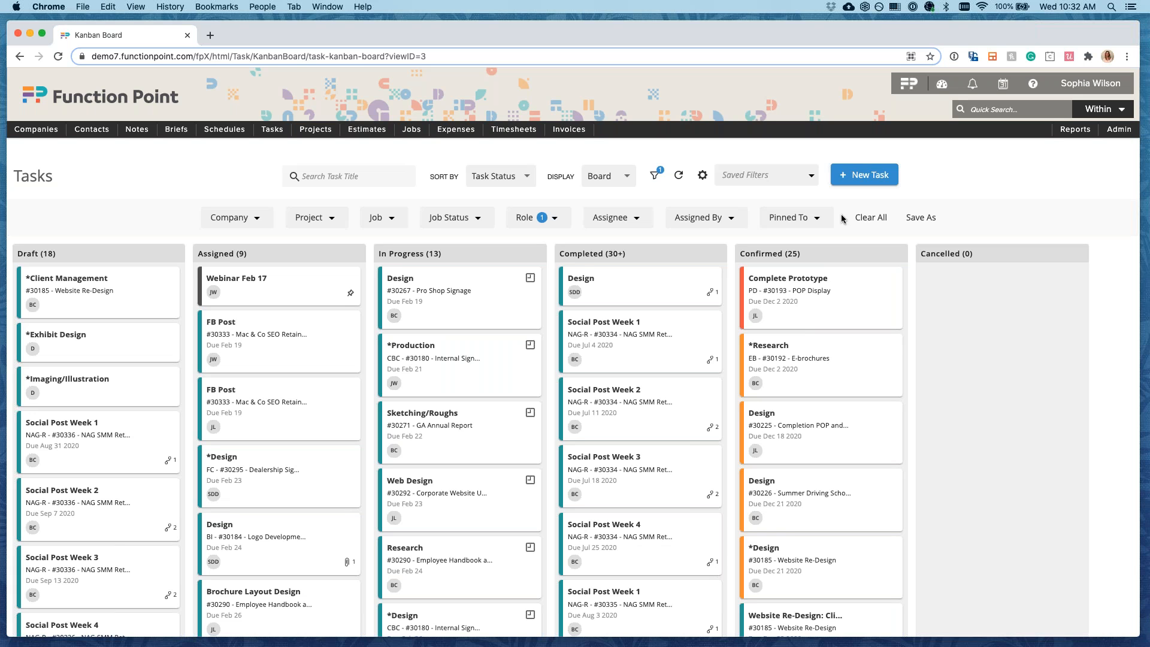
{"action": "left_click", "coordinate": [502, 177]}
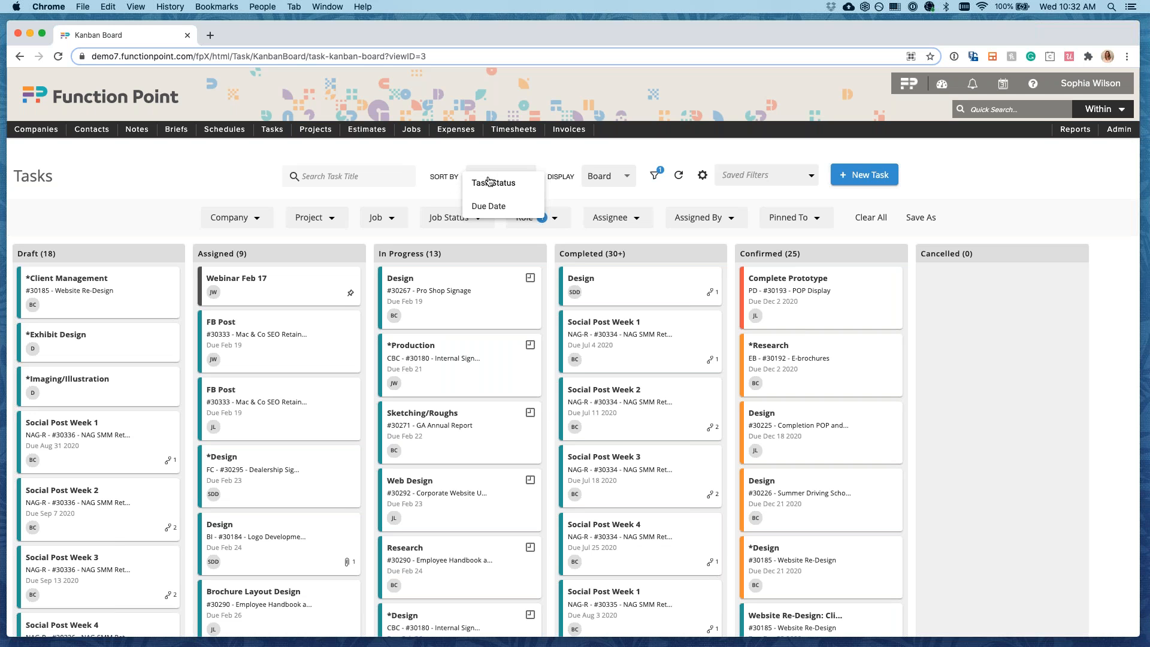
{"action": "left_click", "coordinate": [486, 207]}
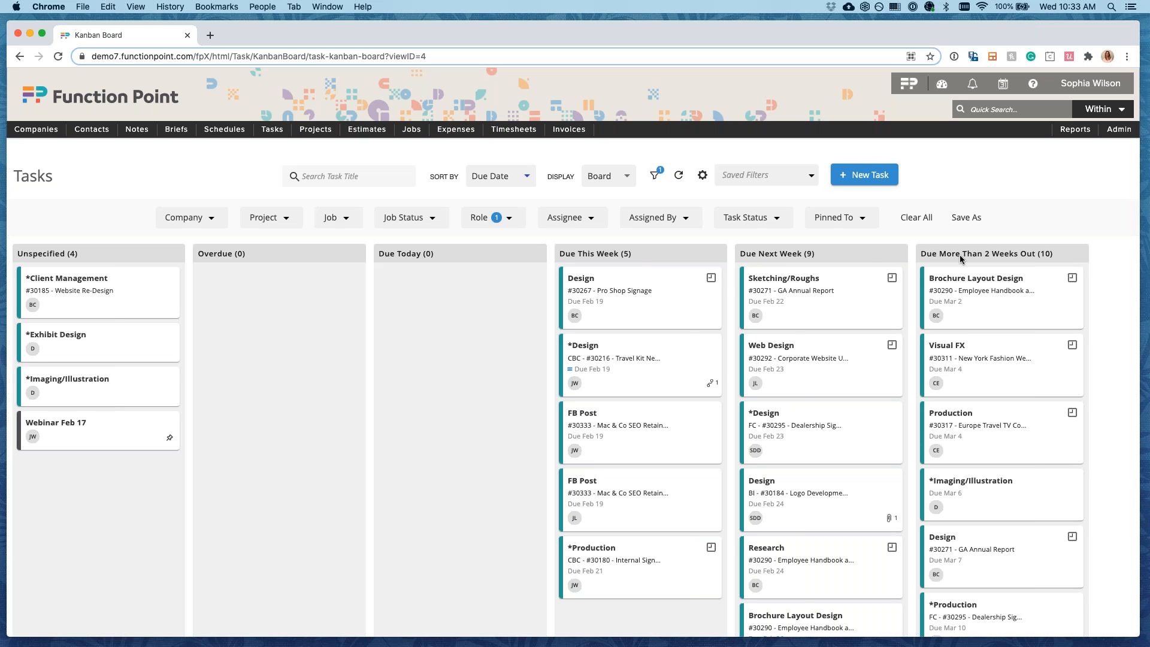
Open the Design task for Pro Shop Signage due Feb 19 and look over its details.
{"action": "left_click", "coordinate": [619, 312]}
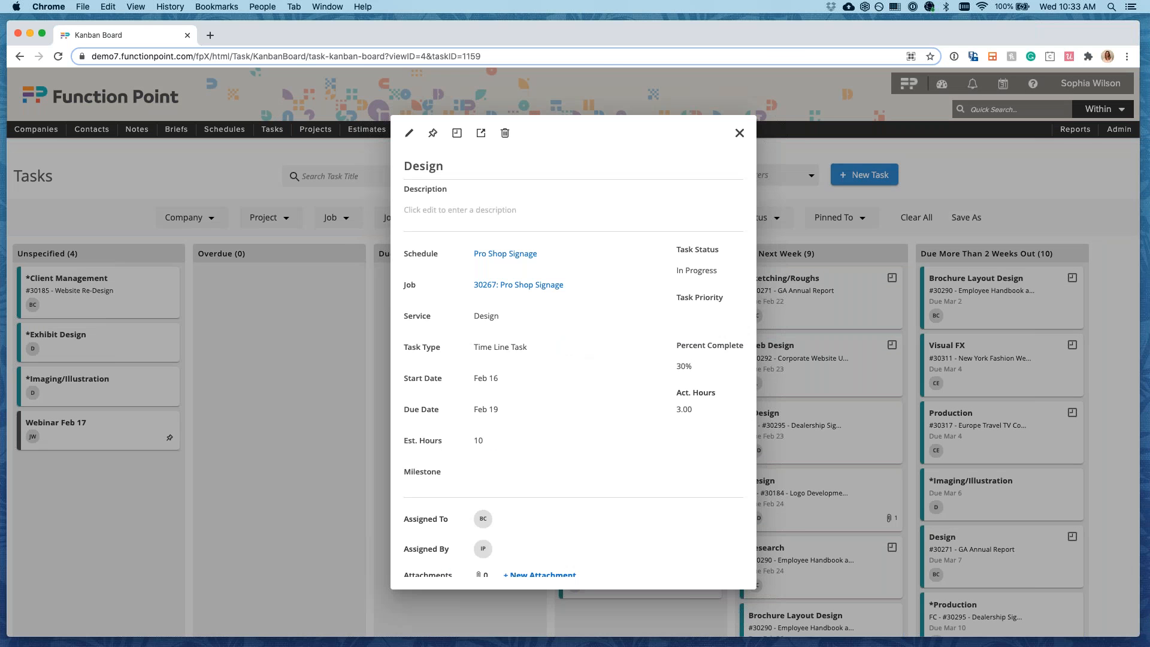
{"action": "scroll", "coordinate": [598, 570], "scroll_direction": "down", "scroll_amount": 3}
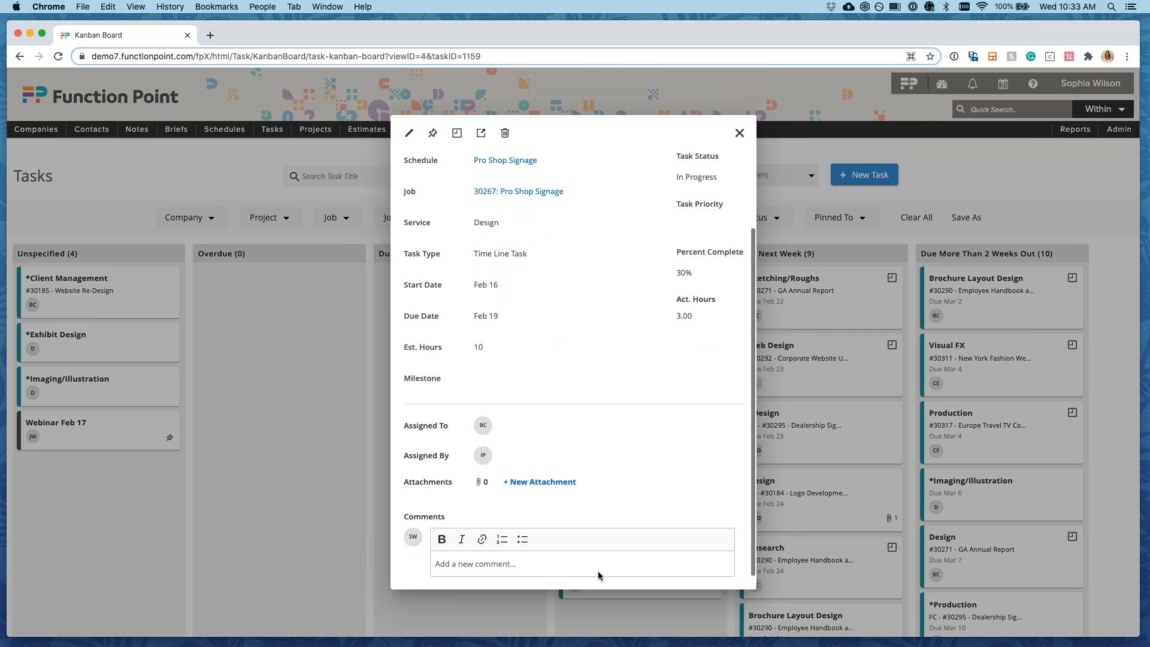
{"action": "scroll", "coordinate": [598, 570], "scroll_direction": "up", "scroll_amount": 3}
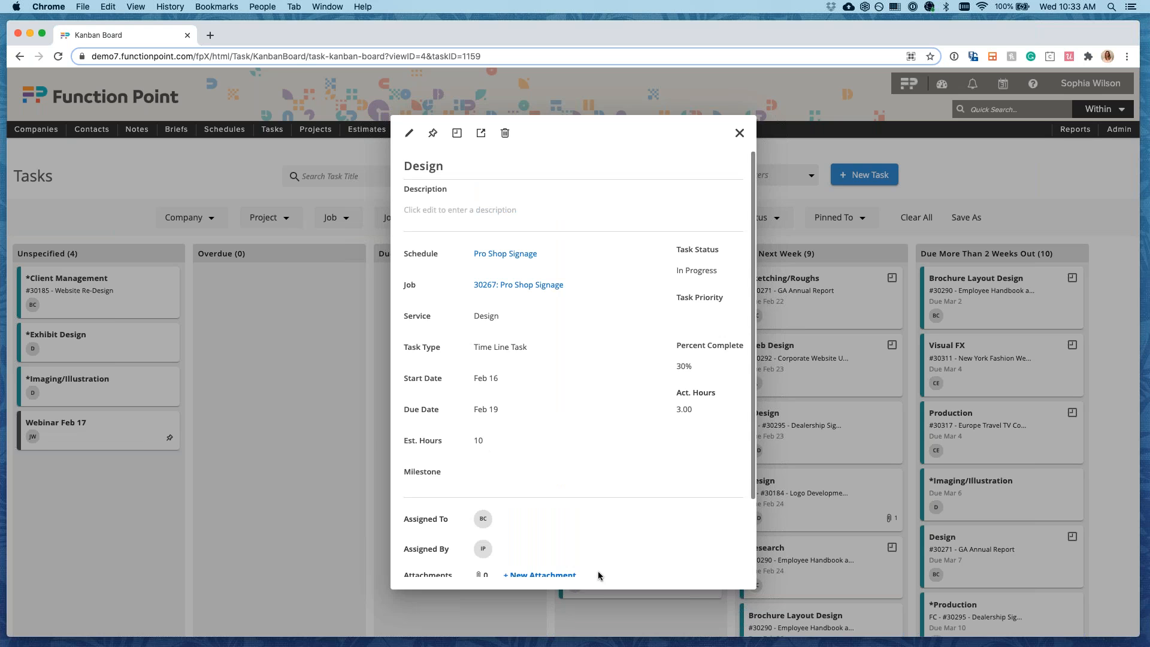
Open the Design task for editing, review its editable fields, attachments and comments, and cancel the edit.
{"action": "left_click", "coordinate": [410, 134]}
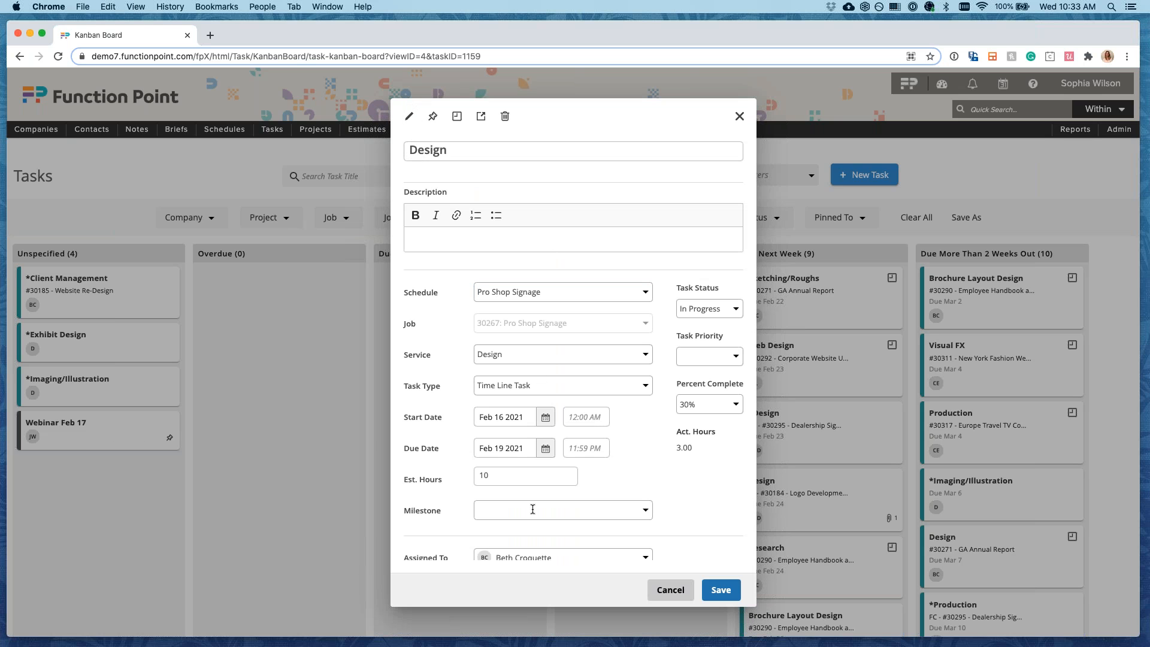
{"action": "scroll", "coordinate": [533, 508], "scroll_direction": "down", "scroll_amount": 5}
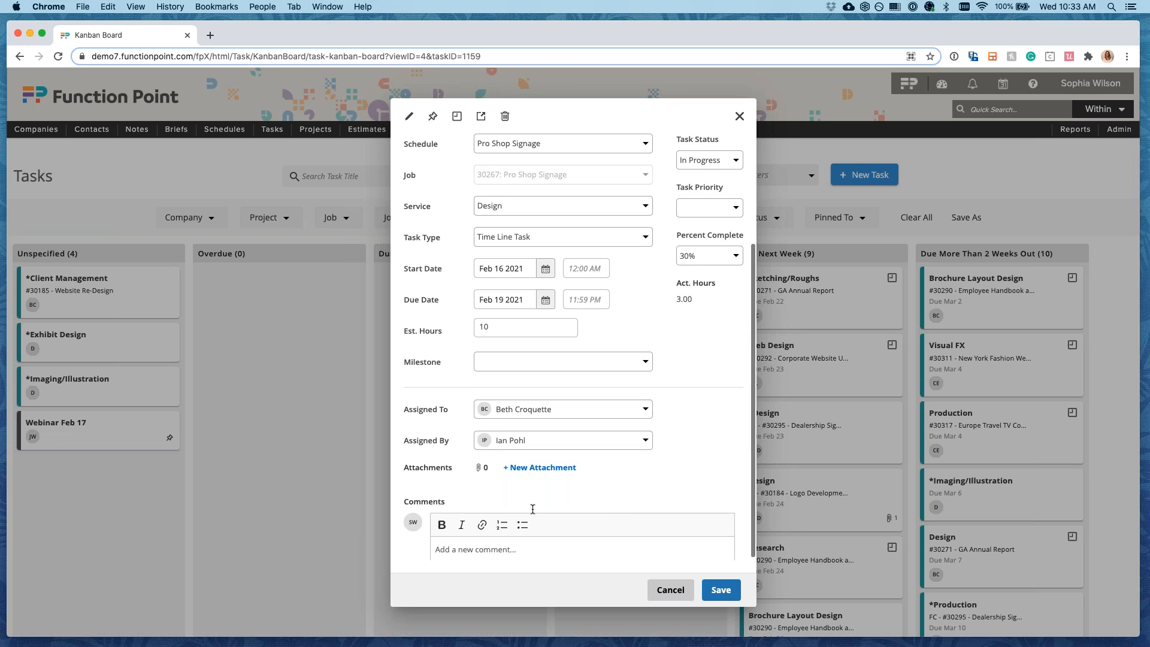
{"action": "scroll", "coordinate": [532, 508], "scroll_direction": "down", "scroll_amount": 1}
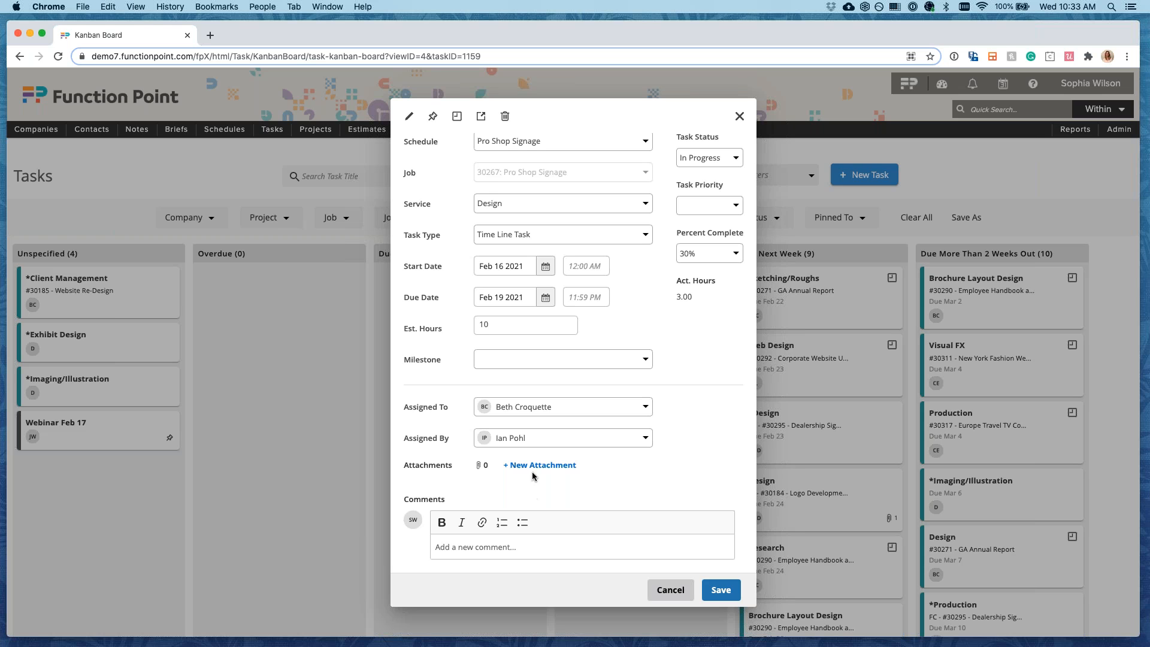
{"action": "scroll", "coordinate": [703, 379], "scroll_direction": "up", "scroll_amount": 2}
{"action": "scroll", "coordinate": [703, 379], "scroll_direction": "down", "scroll_amount": 2}
{"action": "scroll", "coordinate": [693, 408], "scroll_direction": "up", "scroll_amount": 5}
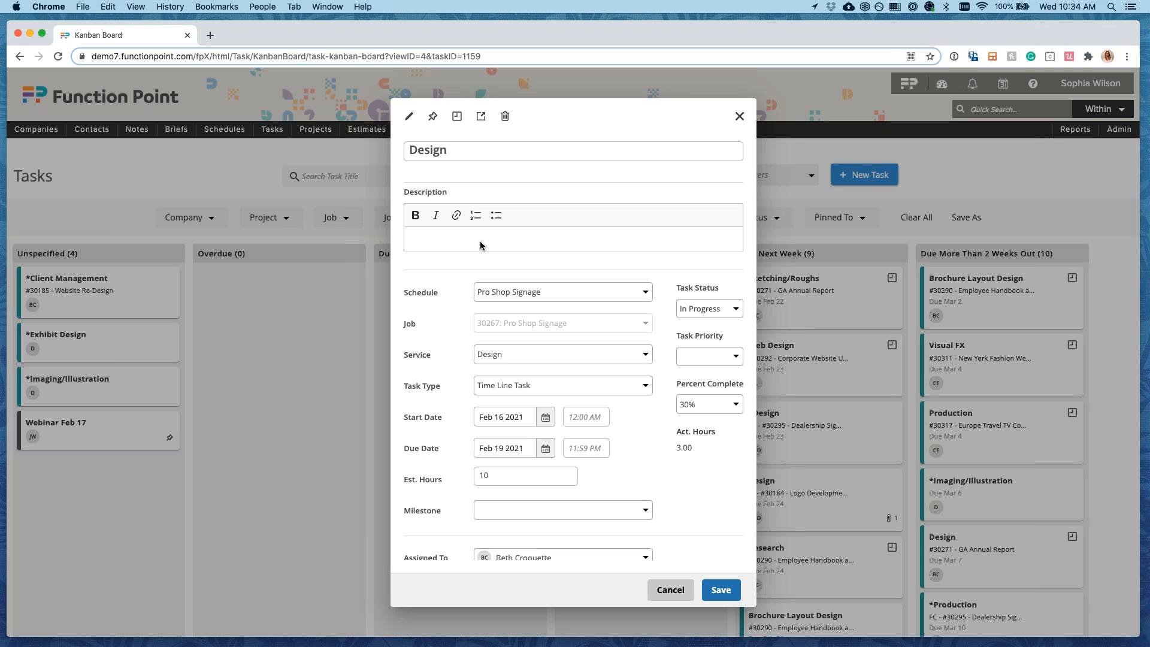
{"action": "left_click", "coordinate": [669, 592]}
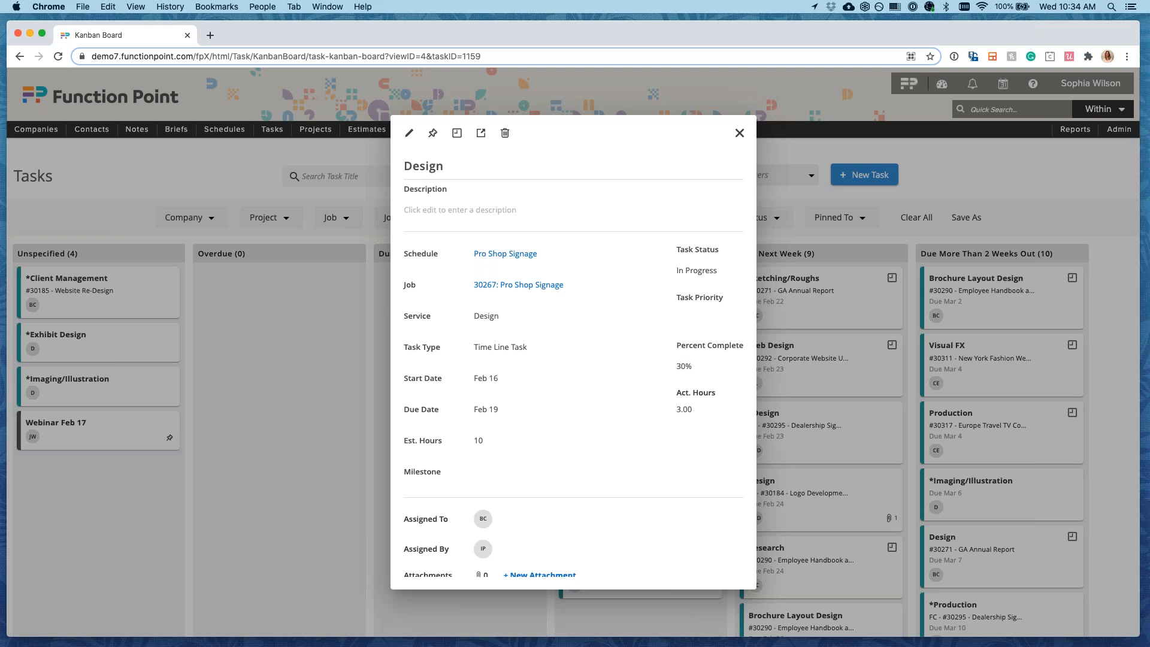
Close the task details and submit a 10-hour timesheet dated Feb 17 2021 for the Pro Shop Signage Design task.
{"action": "left_click", "coordinate": [739, 133]}
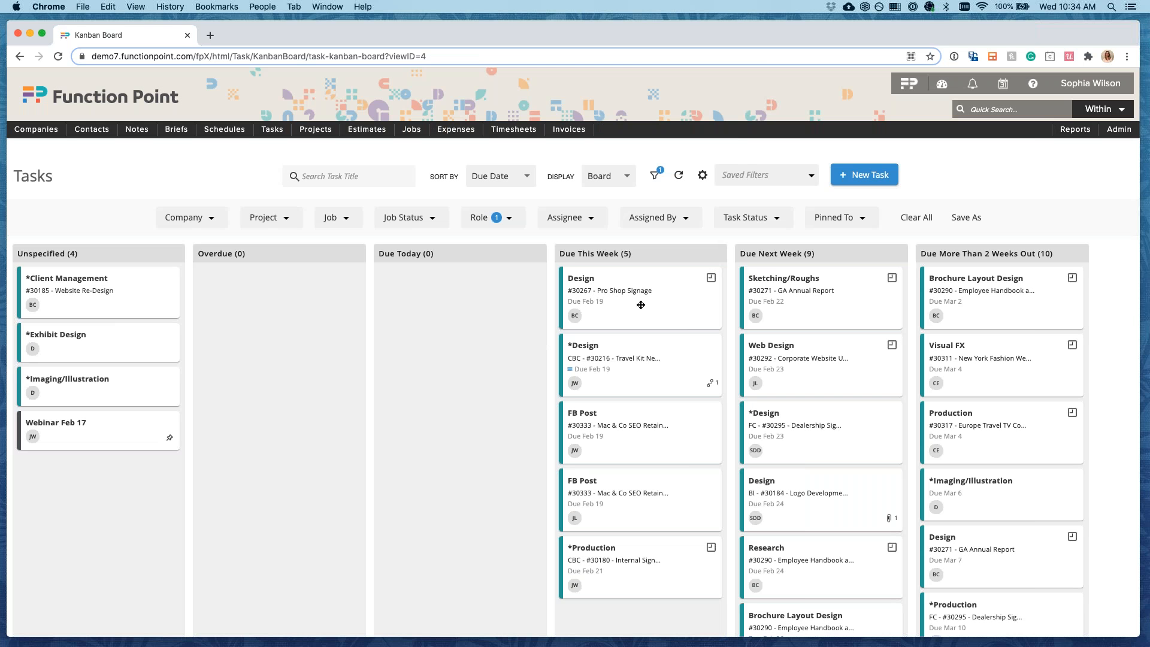
{"action": "left_click", "coordinate": [710, 279]}
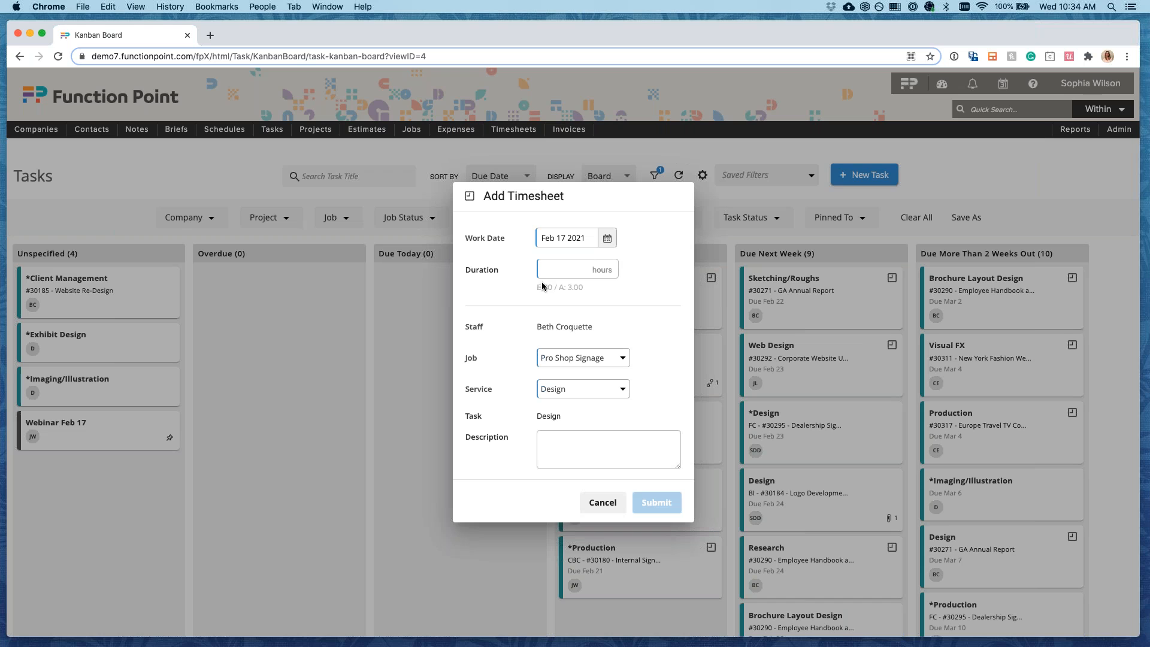
{"action": "left_click", "coordinate": [555, 268]}
{"action": "type", "text": "10"}
{"action": "left_click", "coordinate": [608, 420]}
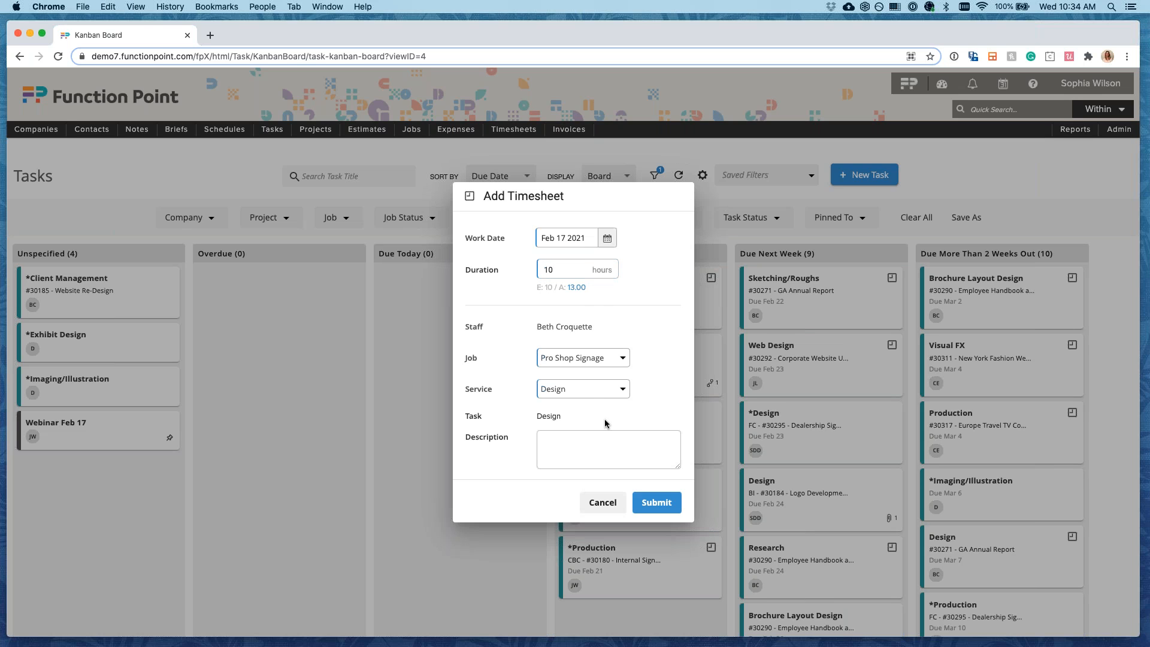
{"action": "left_click", "coordinate": [651, 503]}
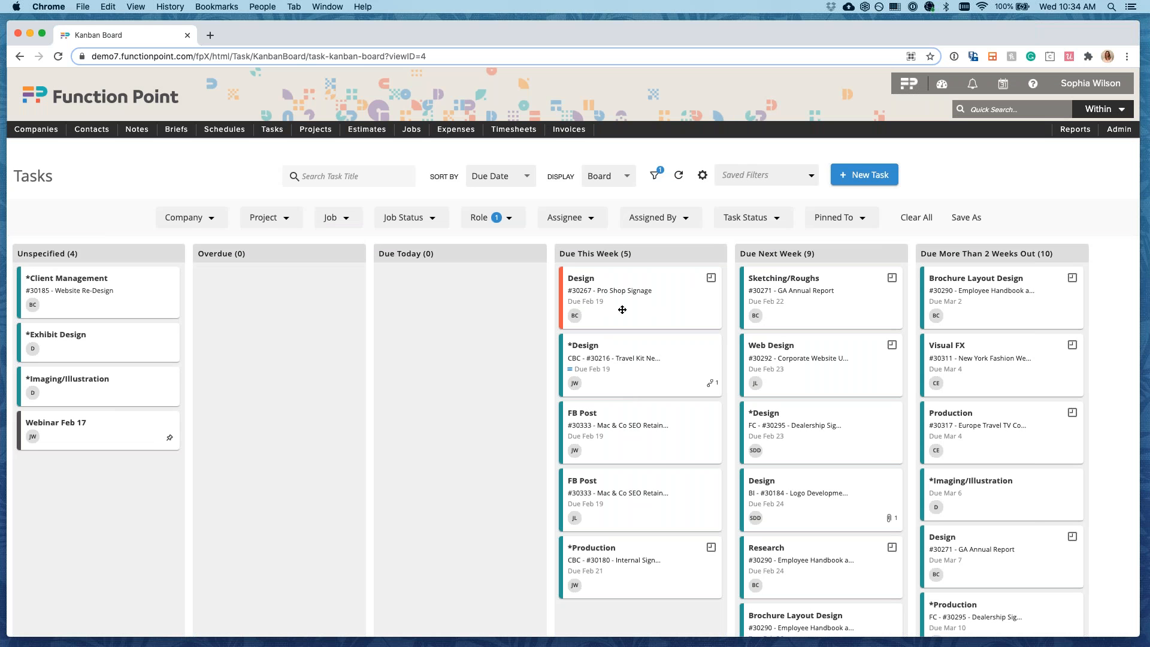
Set the priority of the *Design task for Travel Kit New Package Design to High, save it and close its details.
{"action": "mouse_move", "coordinate": [562, 281]}
{"action": "left_click", "coordinate": [647, 373]}
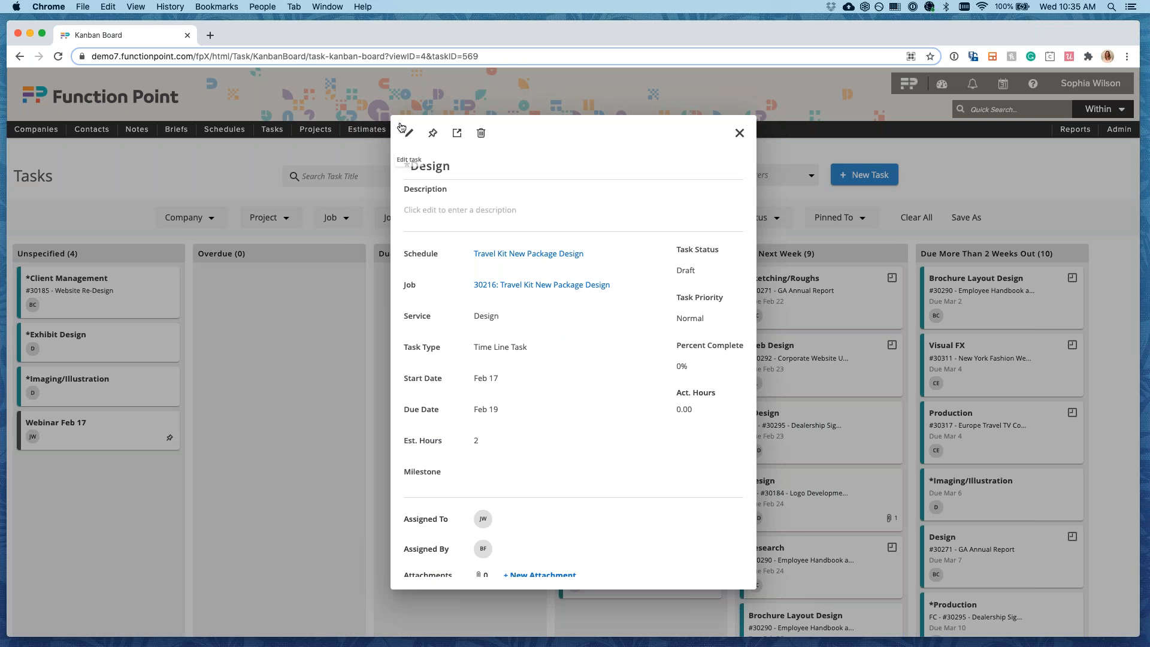
{"action": "left_click", "coordinate": [402, 129]}
{"action": "left_click", "coordinate": [710, 357]}
{"action": "left_click", "coordinate": [682, 449]}
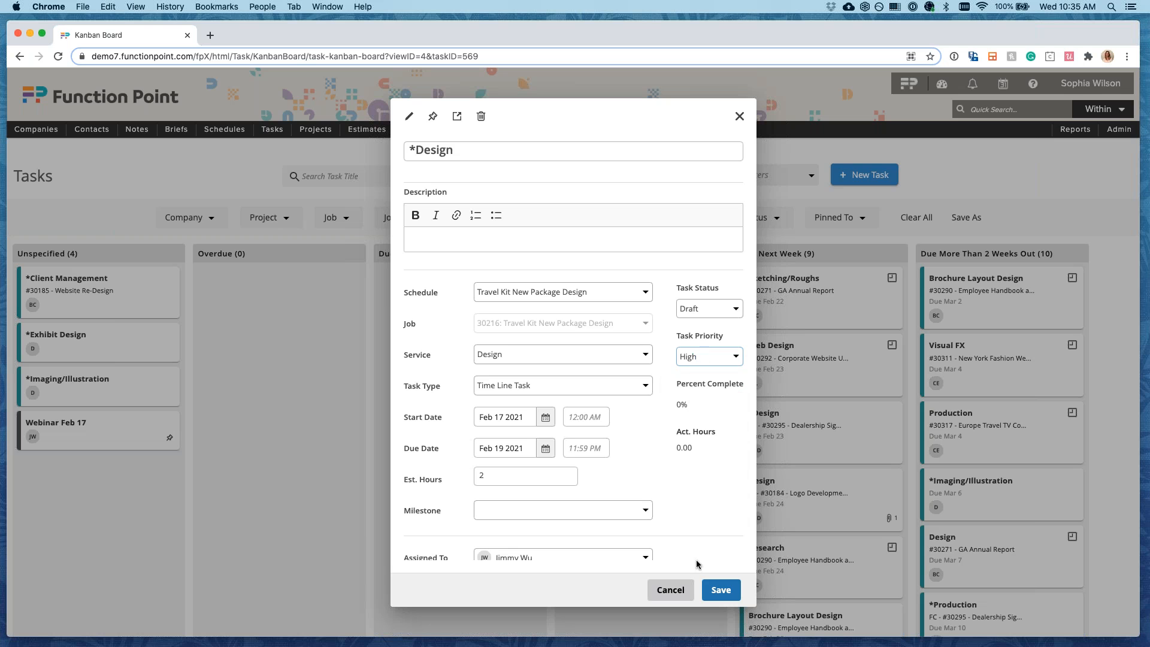
{"action": "left_click", "coordinate": [717, 591]}
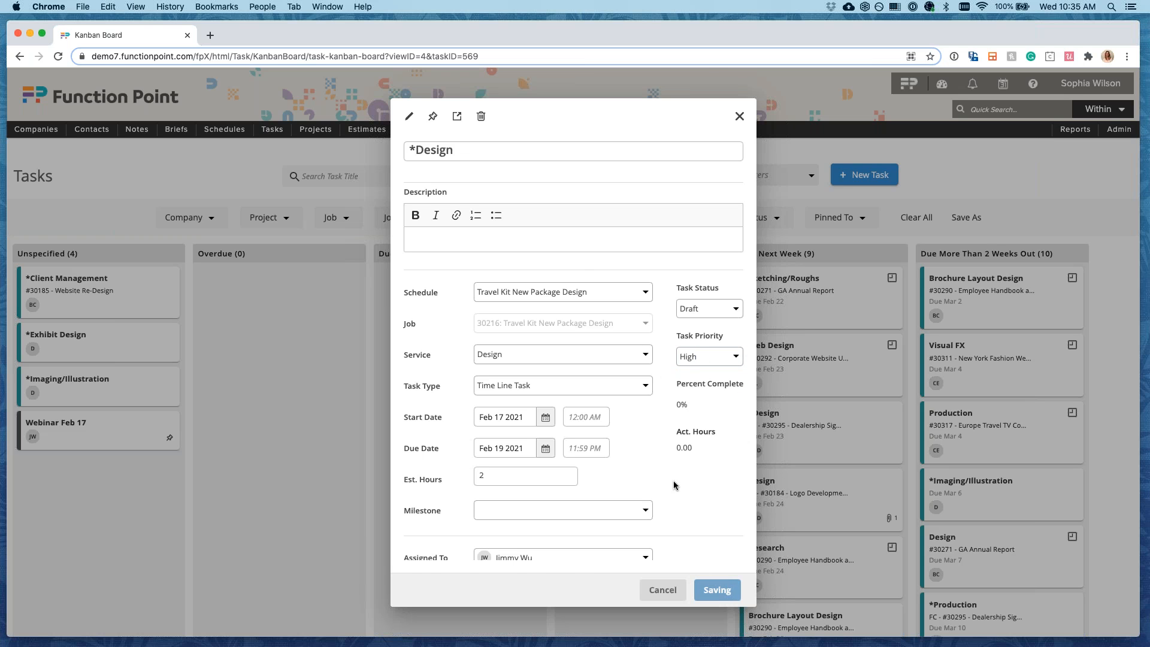
{"action": "left_click", "coordinate": [739, 130]}
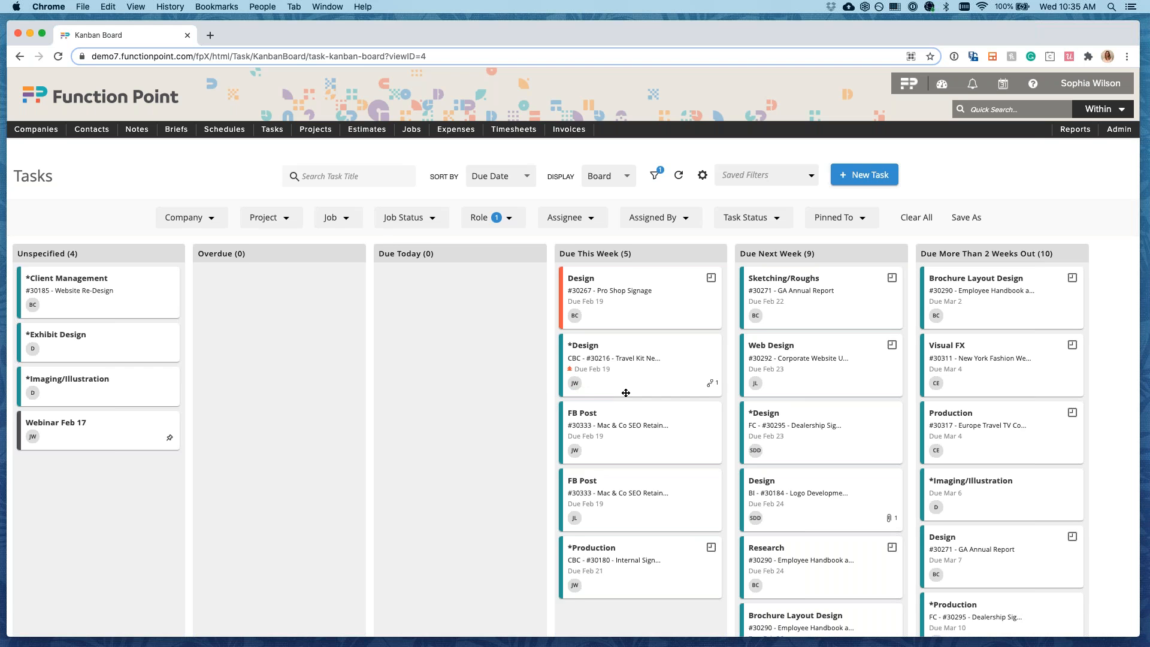
Sort the board by Task Status and move the Webinar Feb 17 task from Assigned to Completed.
{"action": "scroll", "coordinate": [626, 393], "scroll_direction": "down", "scroll_amount": 2}
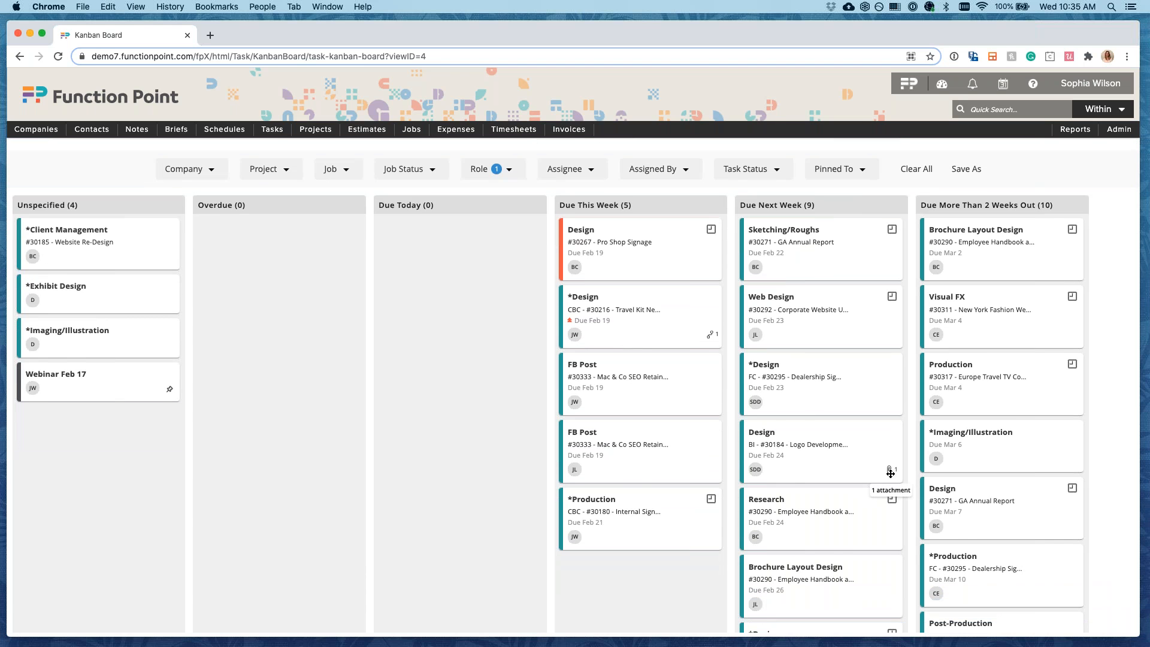
{"action": "scroll", "coordinate": [891, 473], "scroll_direction": "down", "scroll_amount": 2}
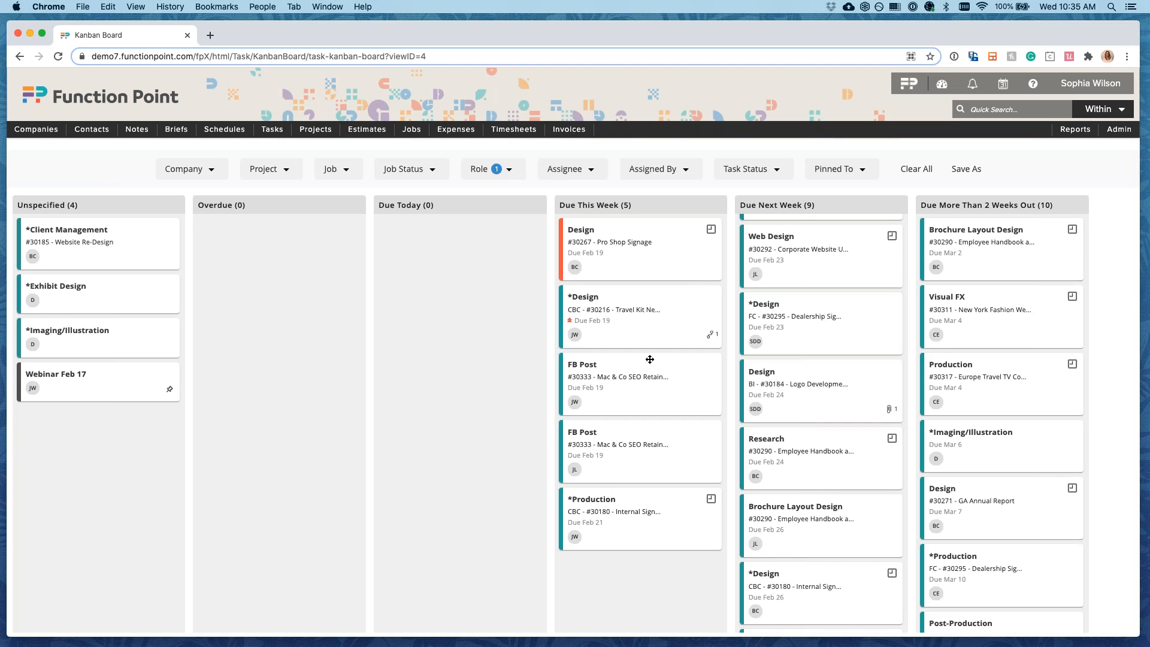
{"action": "scroll", "coordinate": [649, 359], "scroll_direction": "up", "scroll_amount": 2}
{"action": "left_click", "coordinate": [510, 187]}
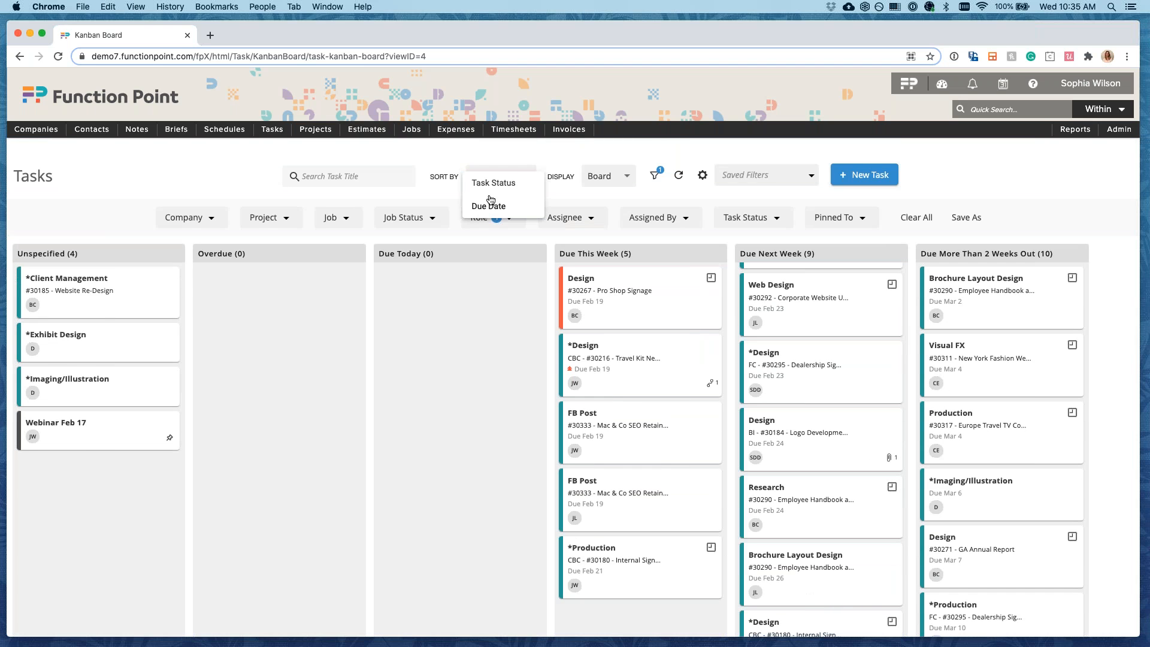
{"action": "left_click", "coordinate": [491, 188]}
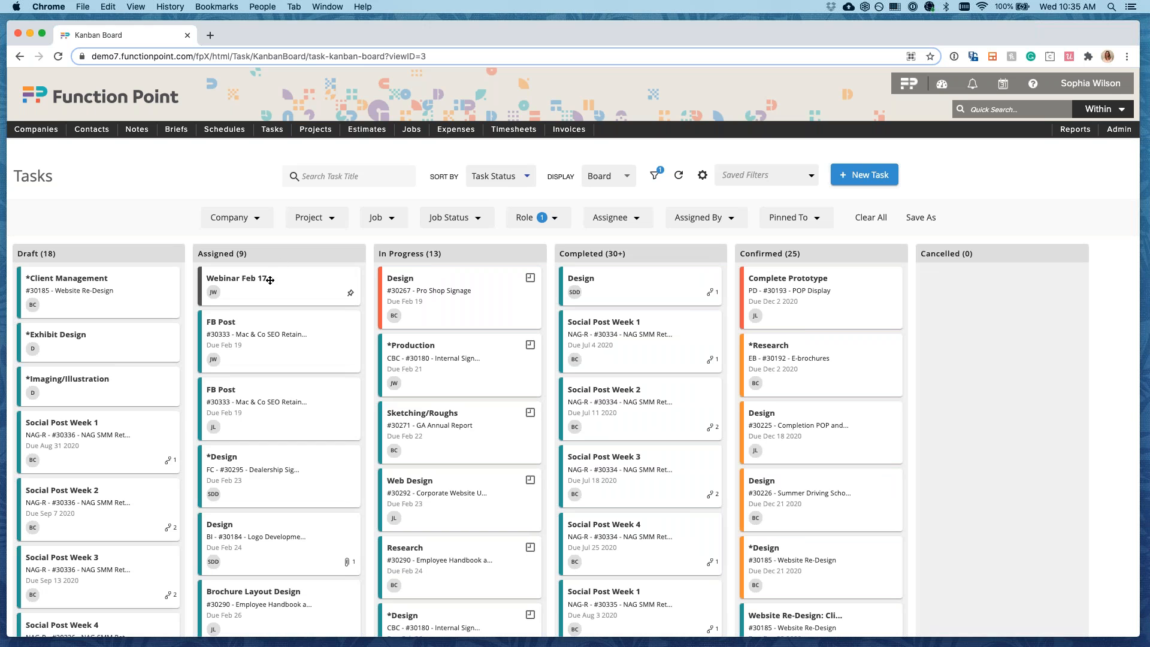
{"action": "left_click_drag", "start_coordinate": [270, 290], "coordinate": [629, 295]}
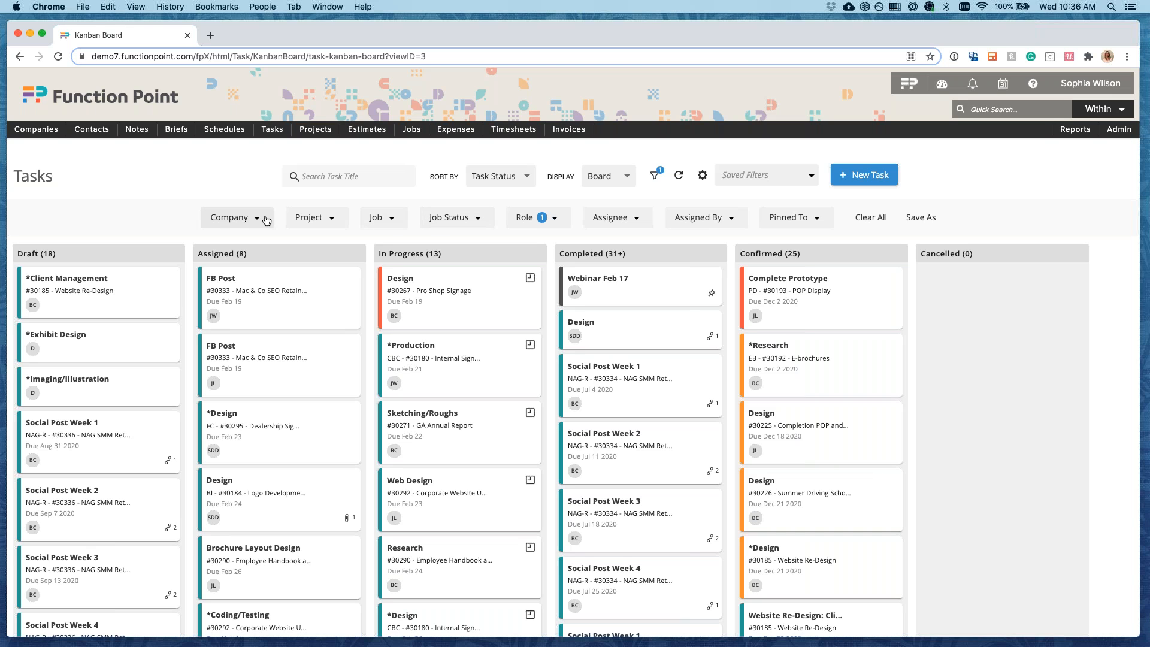
Look over the Role and Assignee filter options and the list of saved filters without changing any.
{"action": "left_click", "coordinate": [555, 219]}
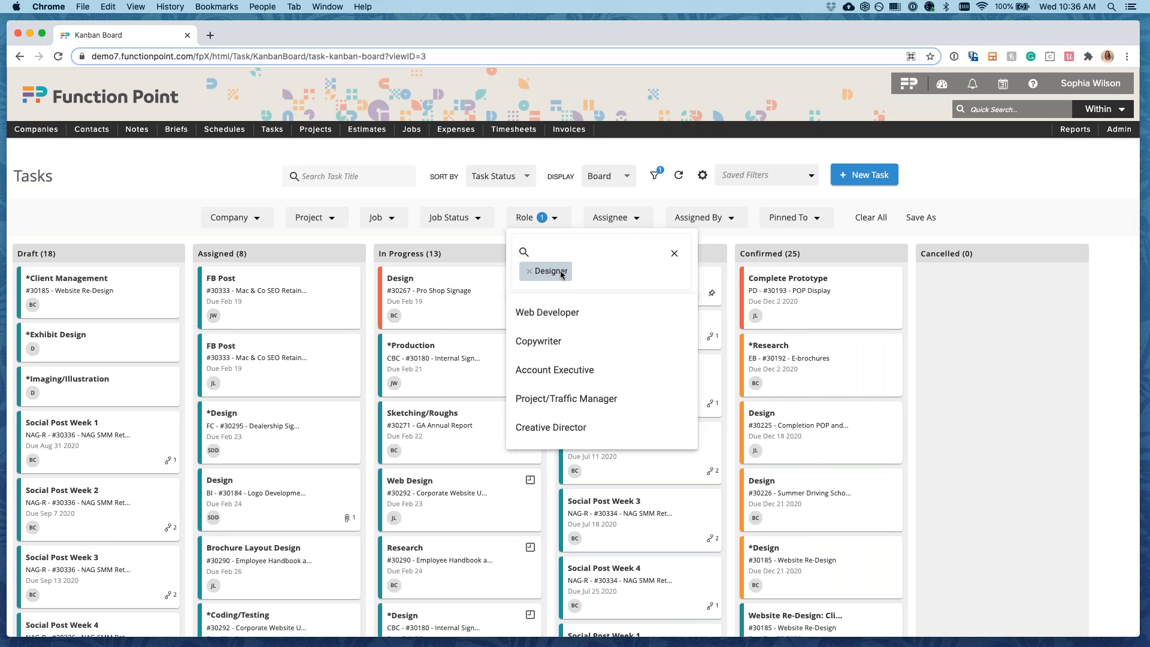
{"action": "left_click", "coordinate": [629, 218]}
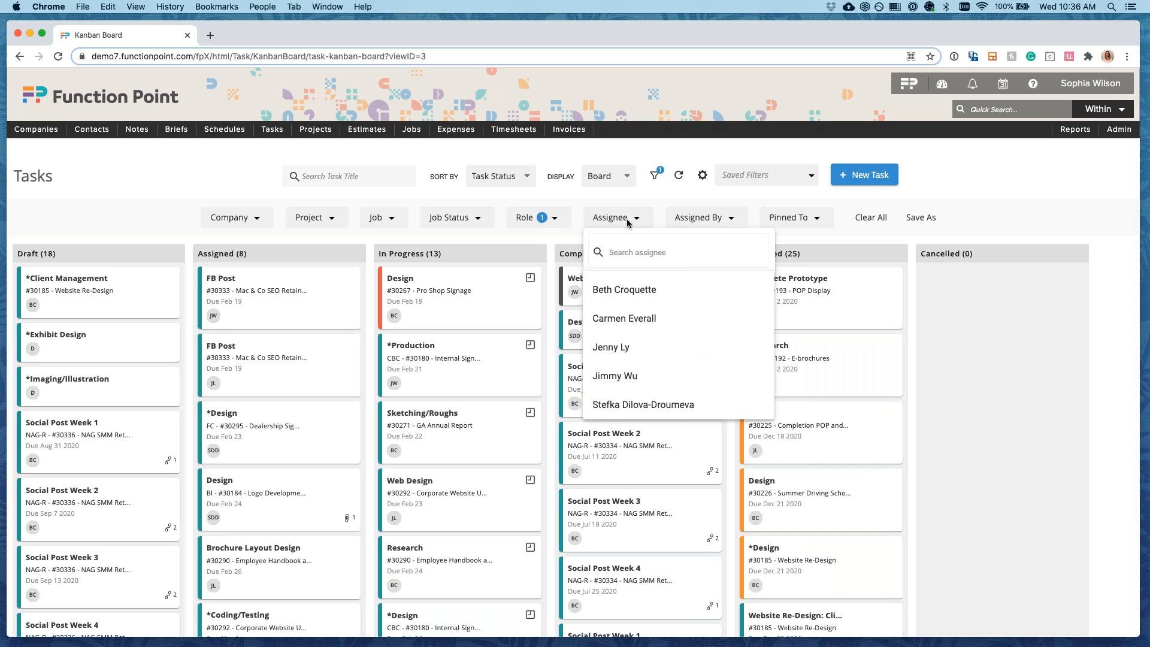
{"action": "left_click", "coordinate": [656, 204]}
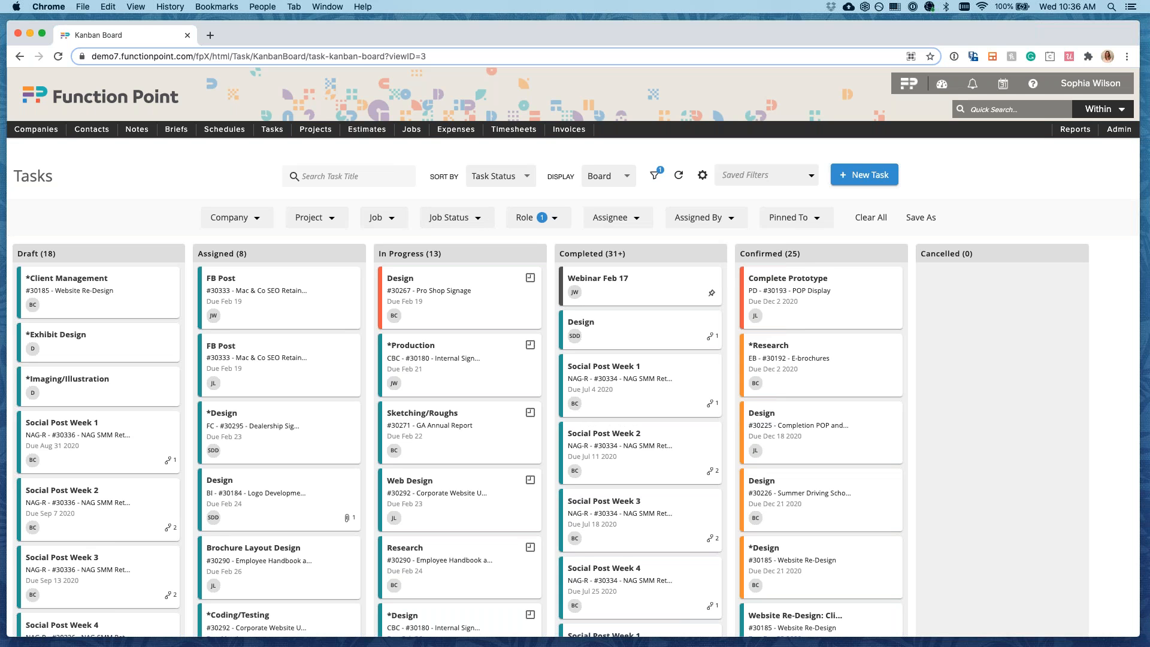
{"action": "left_click", "coordinate": [811, 177]}
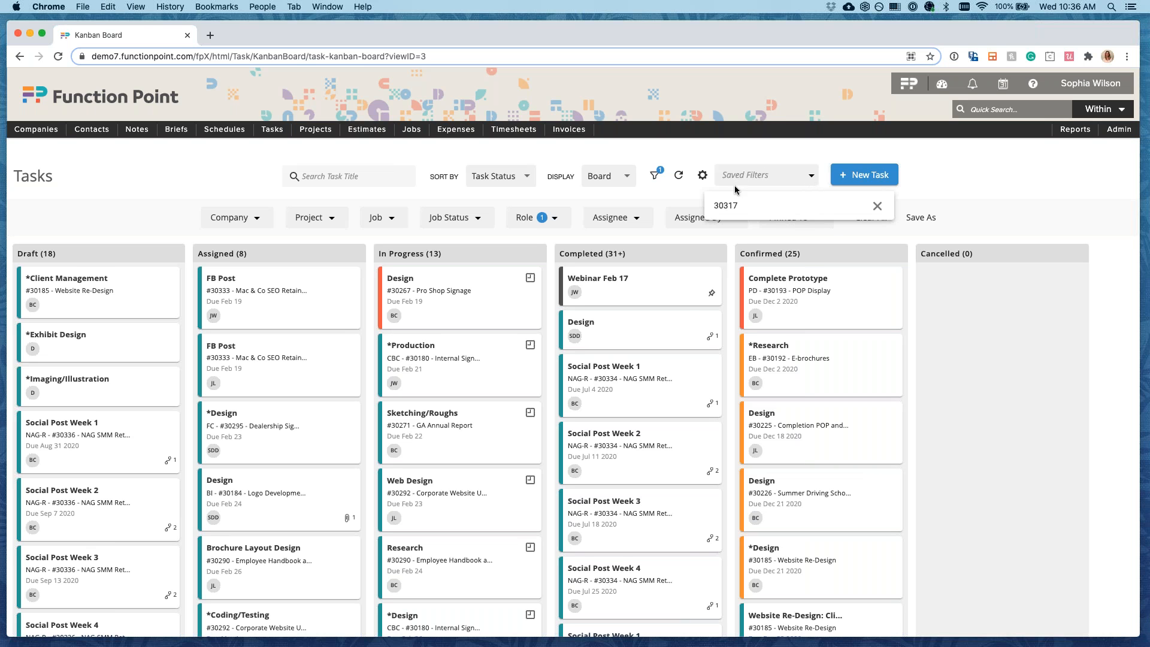
{"action": "left_click", "coordinate": [972, 175]}
Save the current Designer role filter under the name Designer Tasks, leaving it unshared.
{"action": "left_click", "coordinate": [921, 219]}
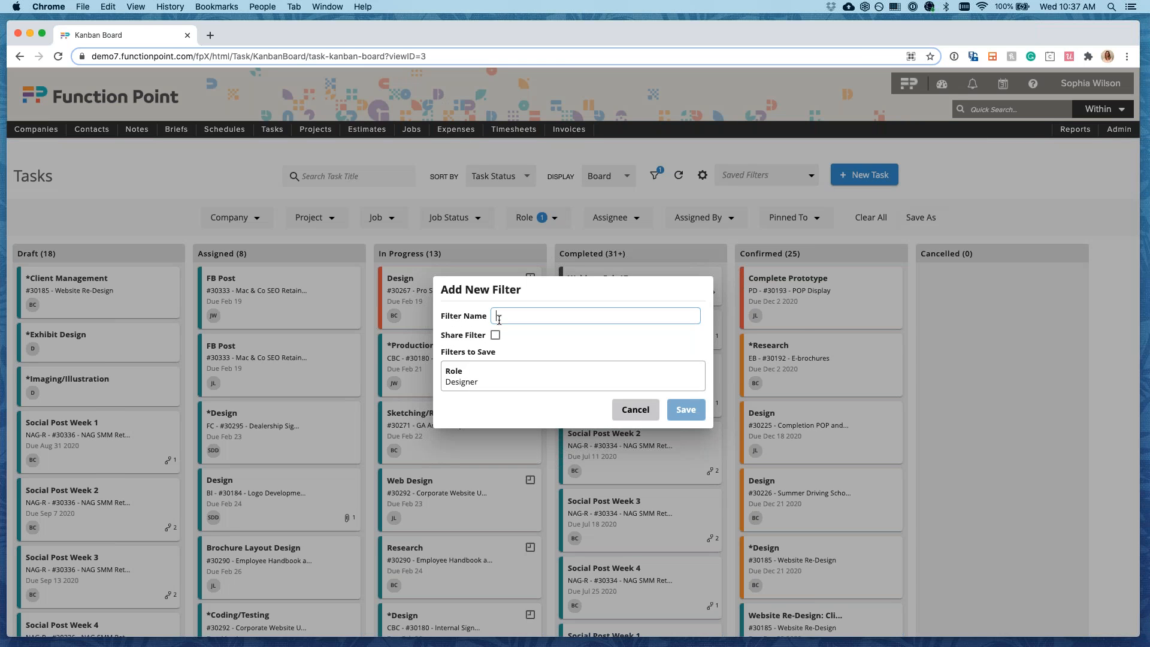
{"action": "type", "text": "desi"}
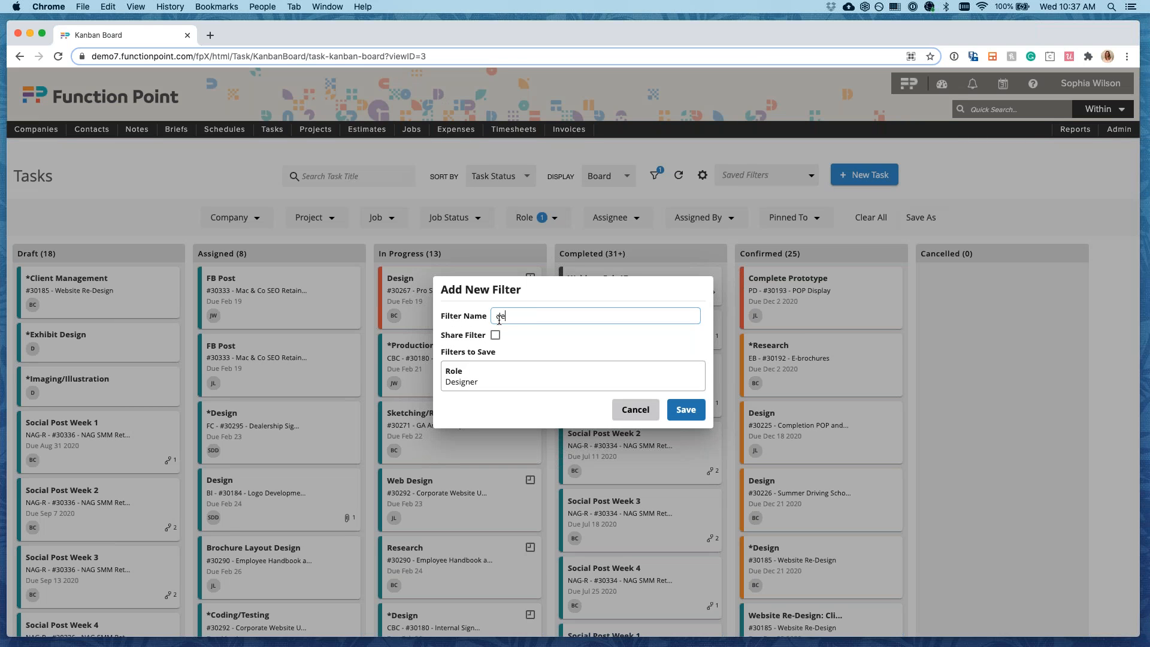
{"action": "key", "text": "BackSpace"}
{"action": "key", "text": "BackSpace"}
{"action": "key", "text": "BackSpace"}
{"action": "key", "text": "BackSpace"}
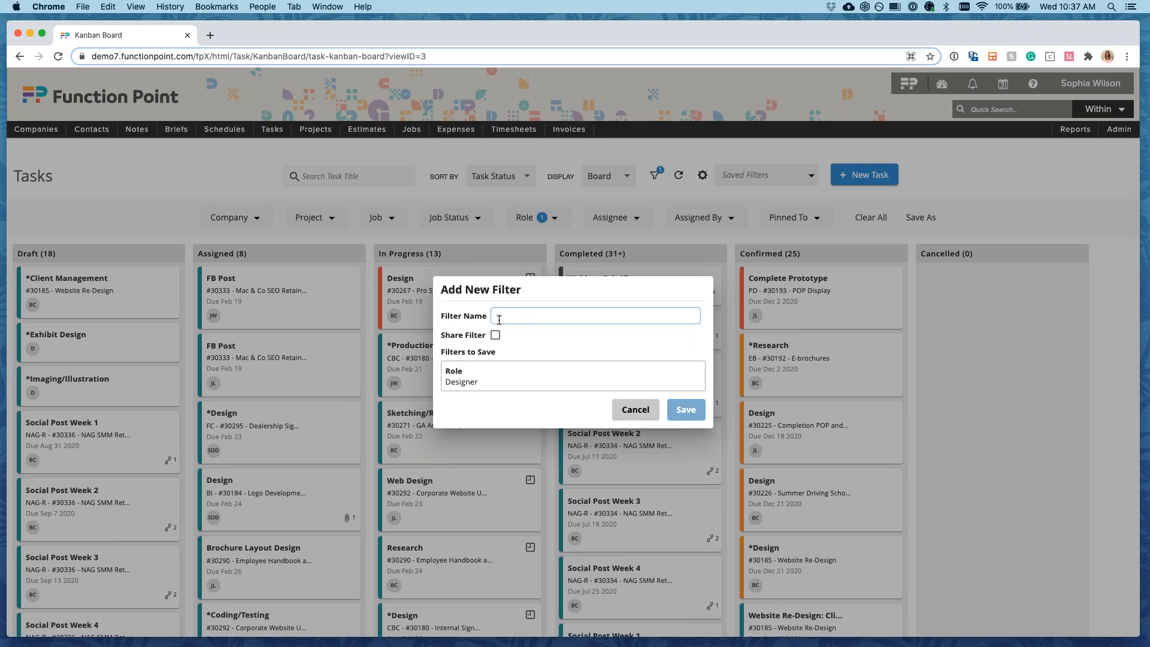
{"action": "type", "text": "Desin"}
{"action": "type", "text": "ne"}
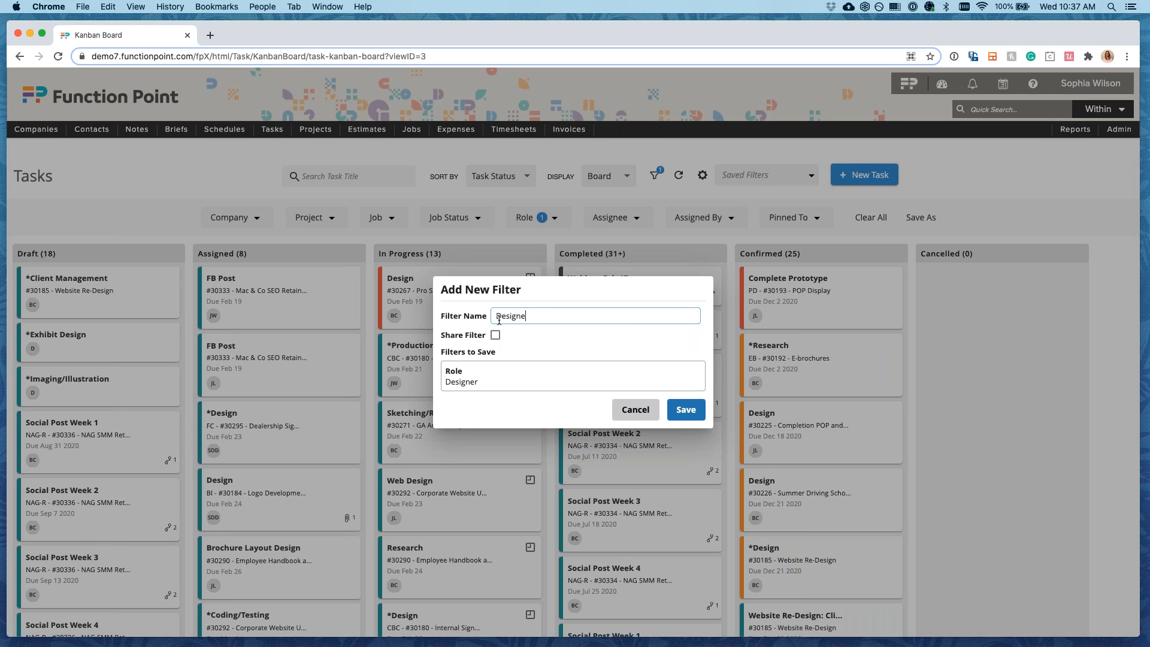
{"action": "type", "text": "r Tasks"}
{"action": "left_click", "coordinate": [681, 409]}
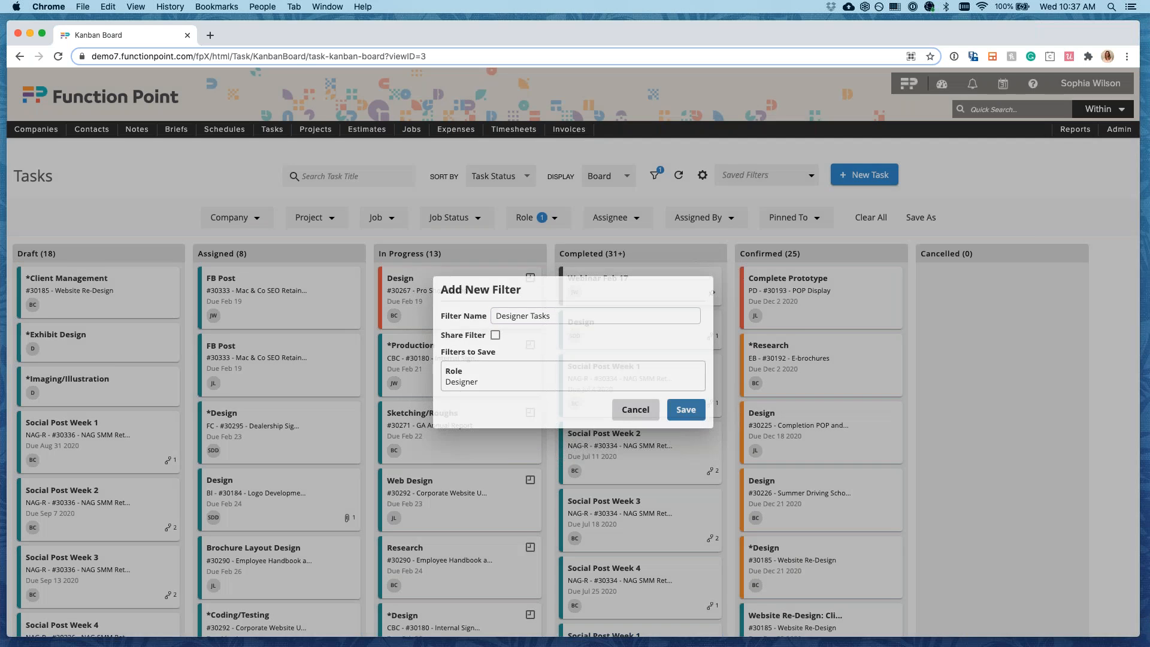
Apply the saved filter 30317 to the board and look through that job's tasks.
{"action": "left_click", "coordinate": [812, 177]}
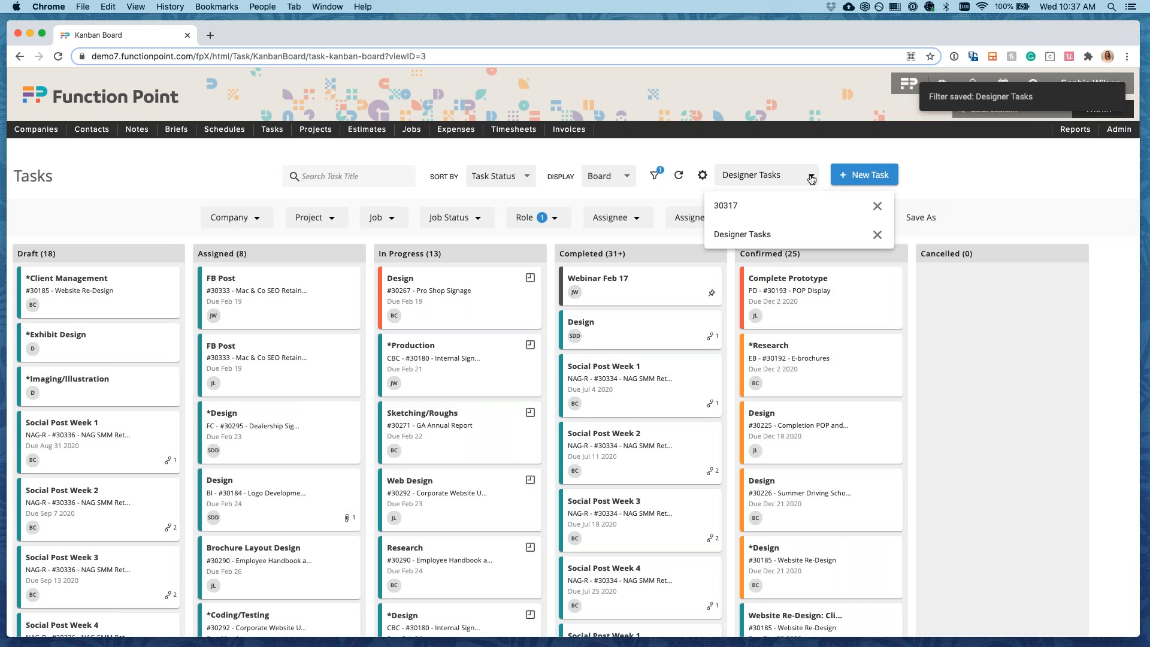
{"action": "left_click", "coordinate": [735, 207]}
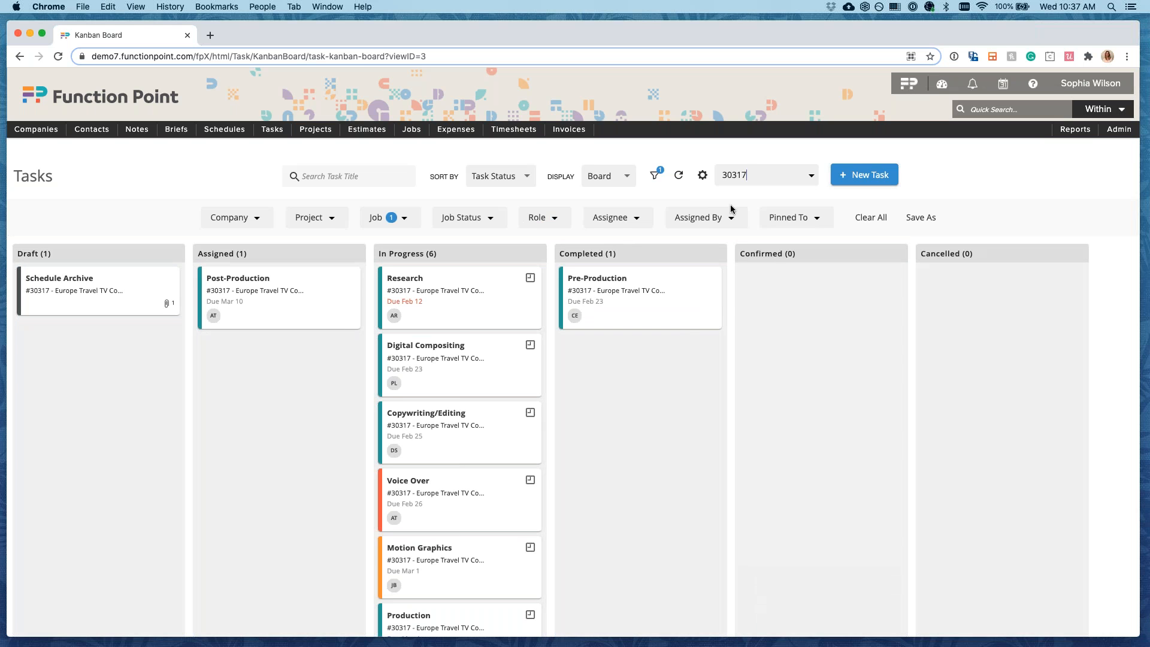
{"action": "scroll", "coordinate": [563, 410], "scroll_direction": "down", "scroll_amount": 2}
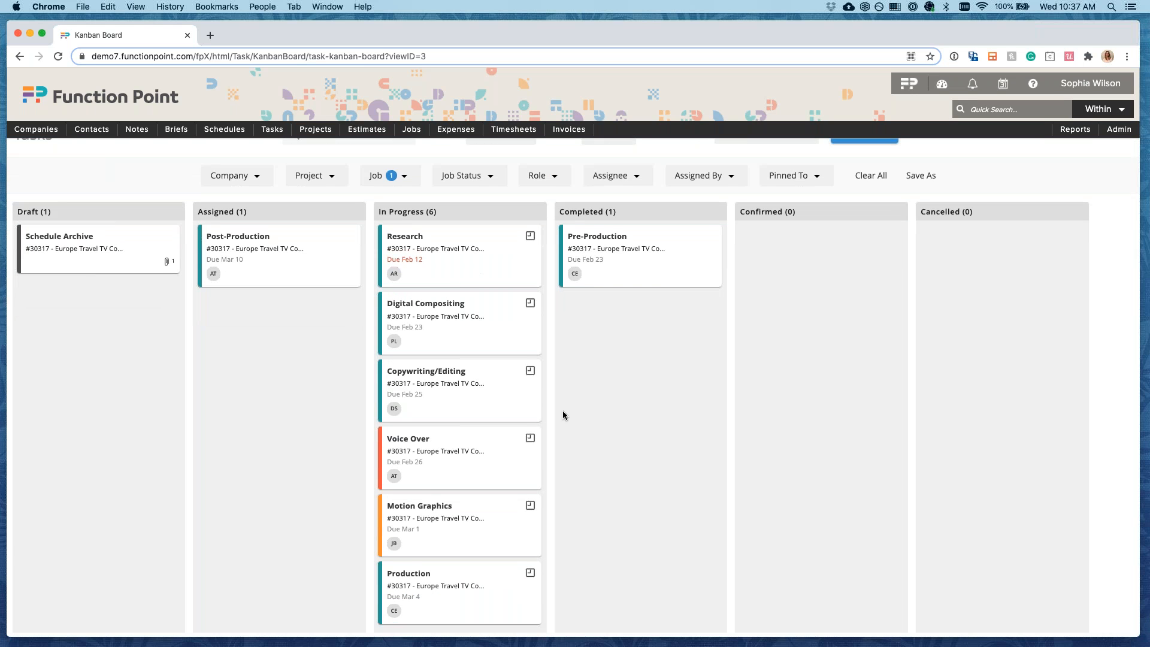
{"action": "scroll", "coordinate": [559, 350], "scroll_direction": "up", "scroll_amount": 2}
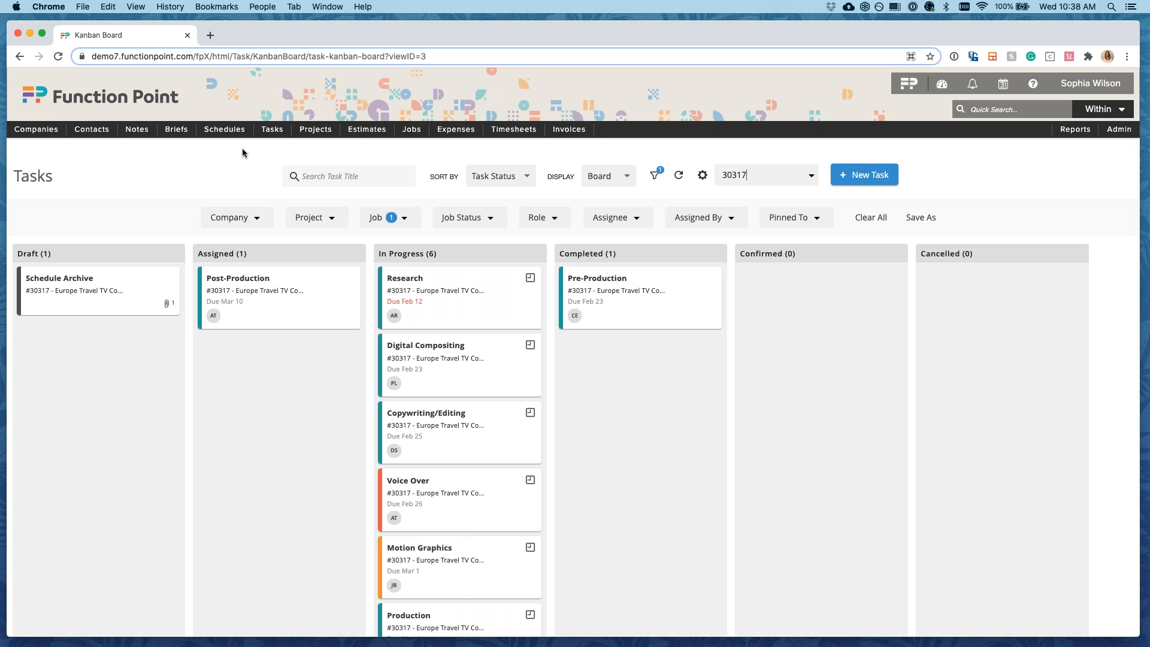
Open the Task Find form for searching tasks.
{"action": "left_click", "coordinate": [270, 131]}
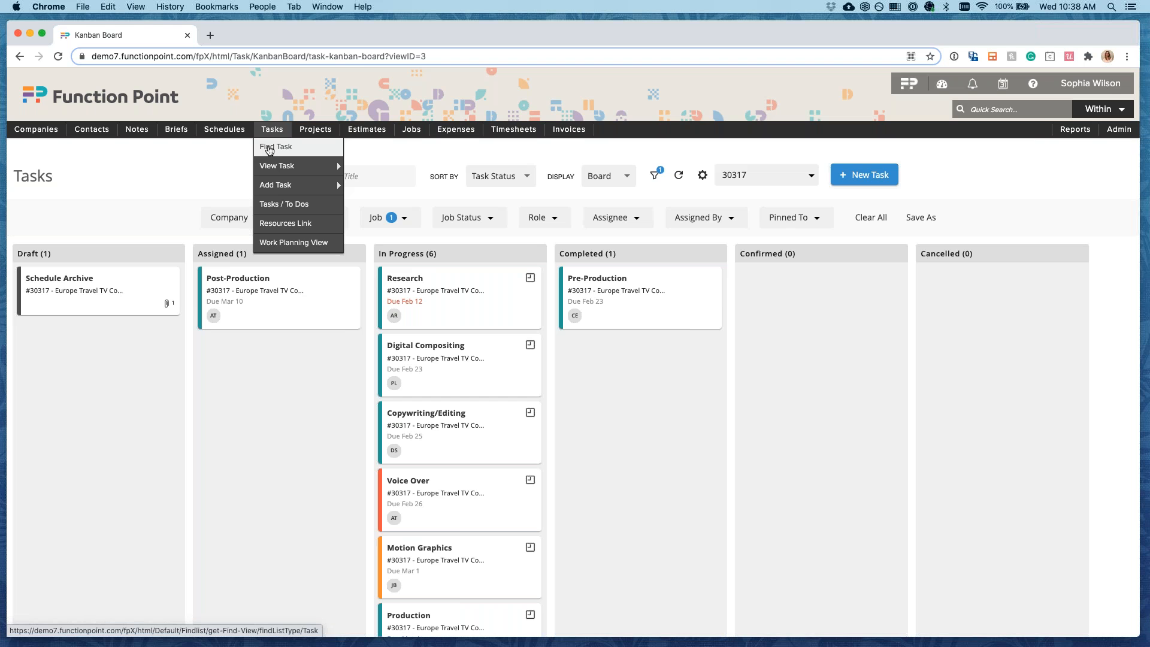
{"action": "left_click", "coordinate": [269, 148]}
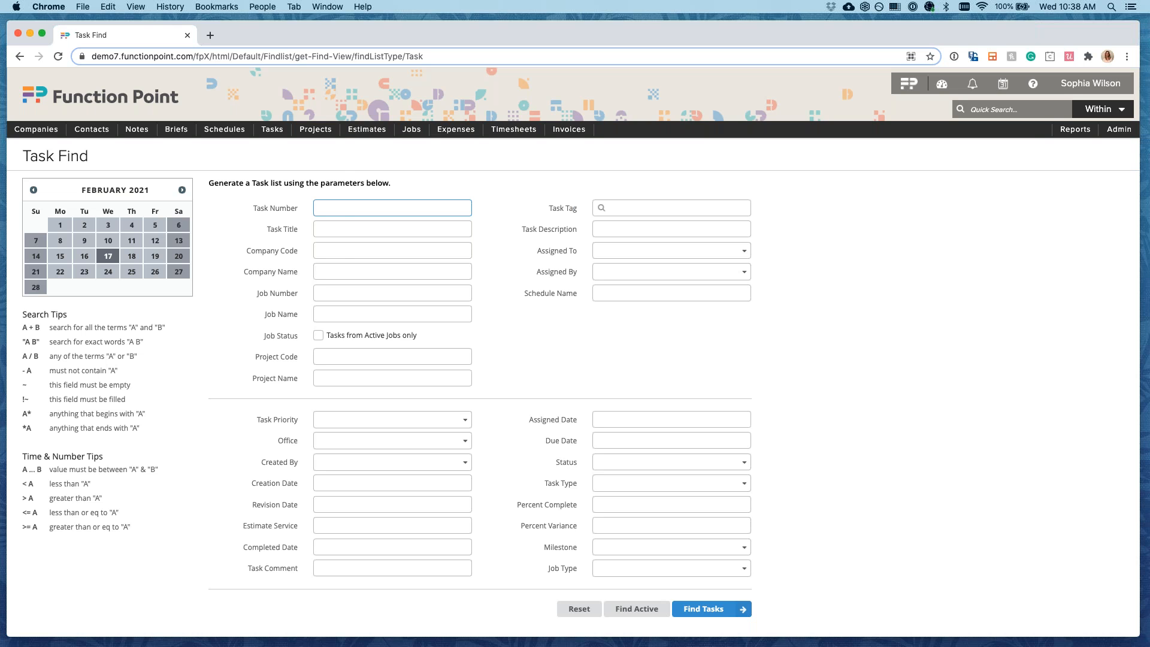
{"action": "mouse_move", "coordinate": [272, 129]}
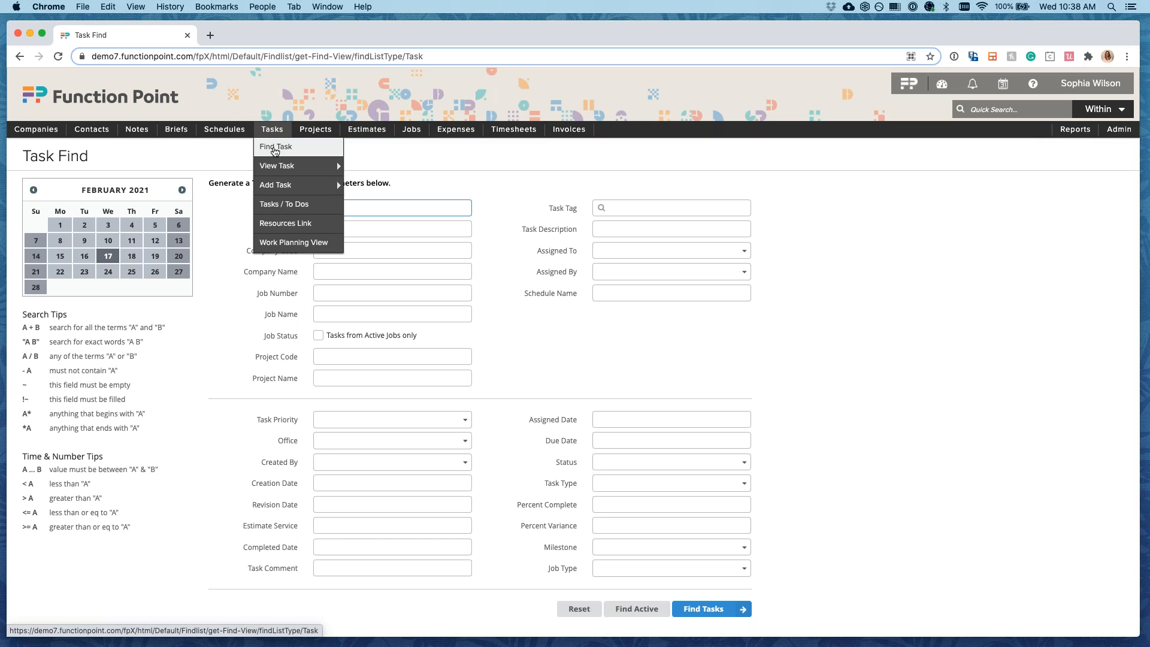
{"action": "left_click", "coordinate": [275, 149]}
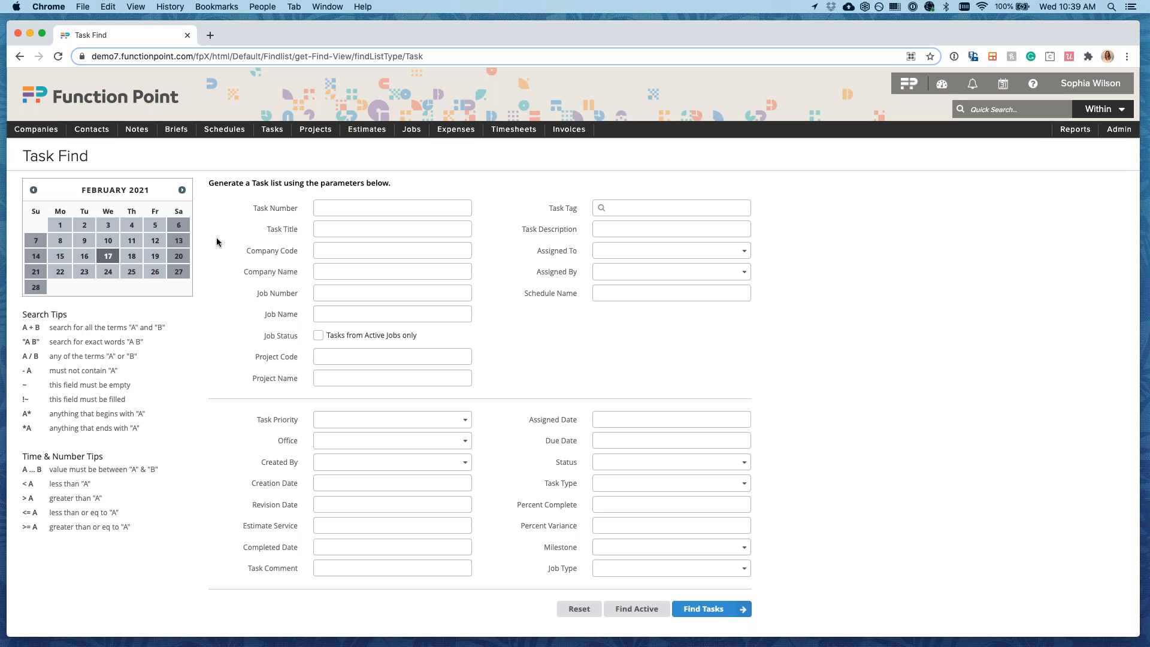
Find all tasks with status Completed and a due date between Jan 01 2021 and Jan 31 2021.
{"action": "left_click", "coordinate": [740, 463]}
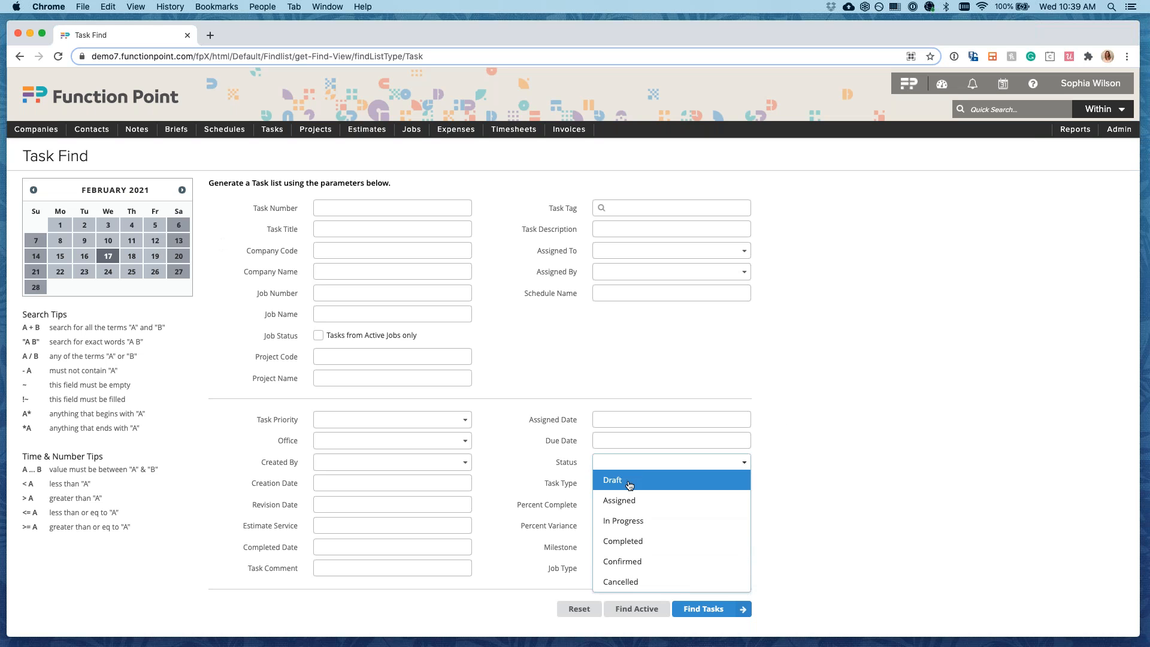
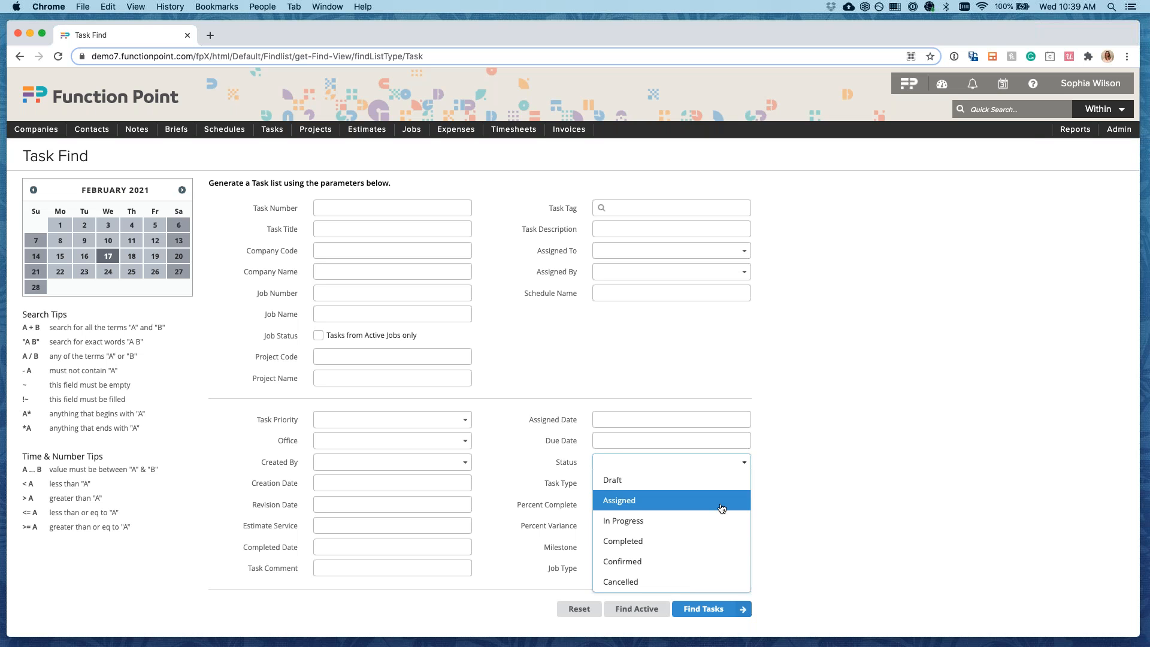
{"action": "left_click", "coordinate": [643, 543]}
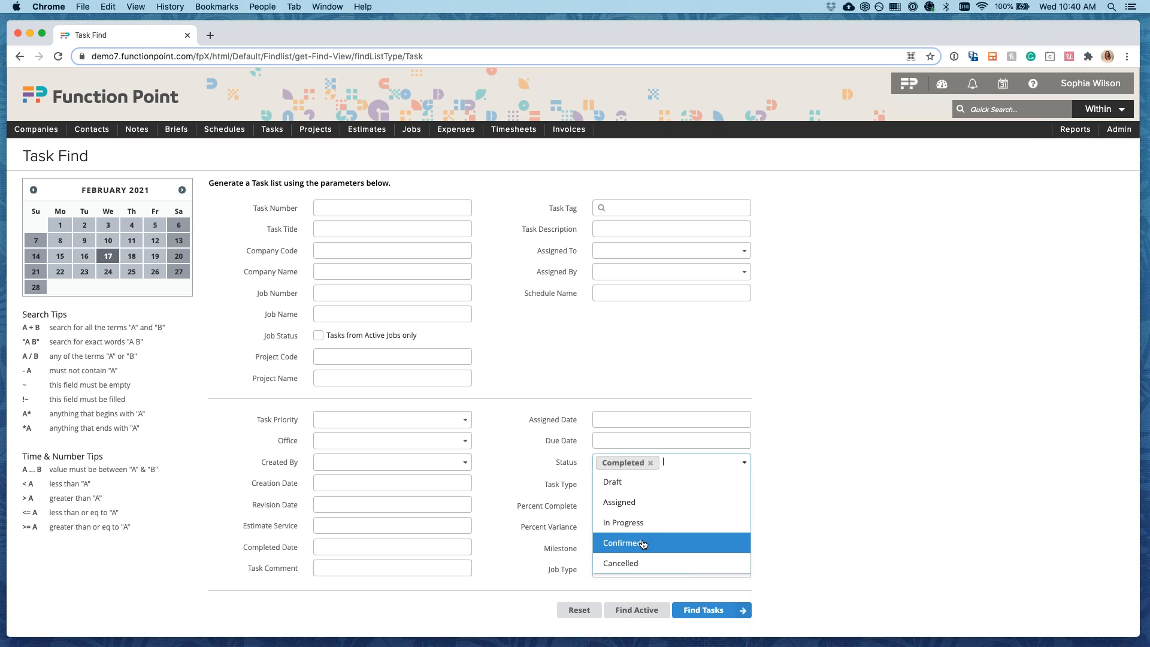
{"action": "left_click", "coordinate": [842, 471]}
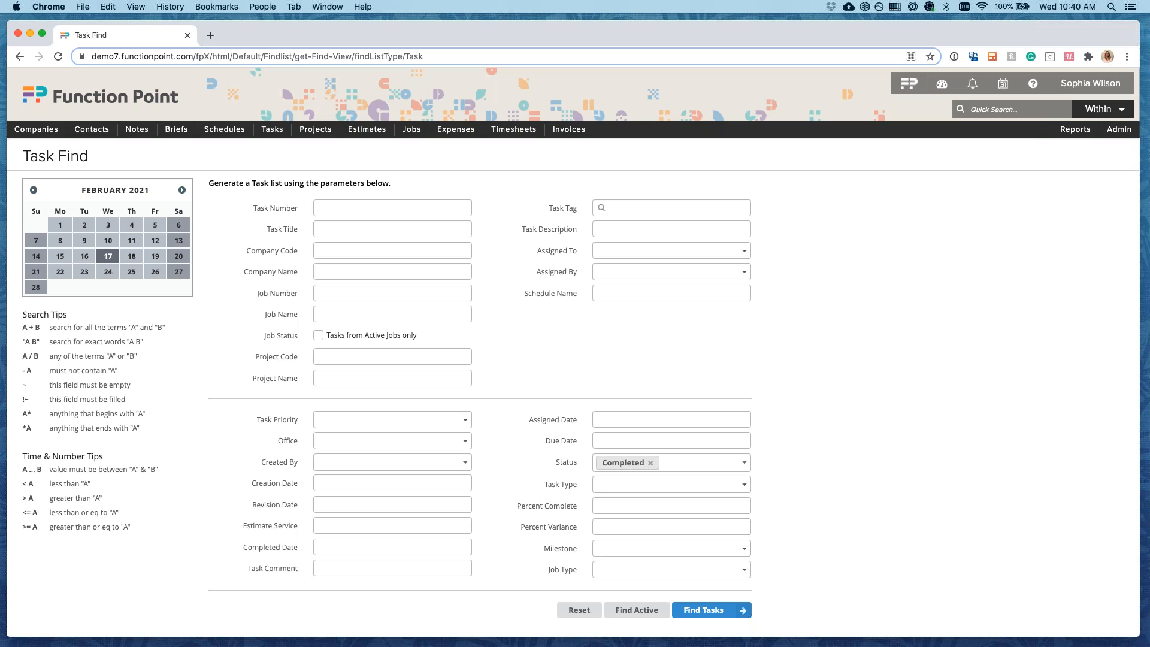
{"action": "left_click", "coordinate": [605, 437]}
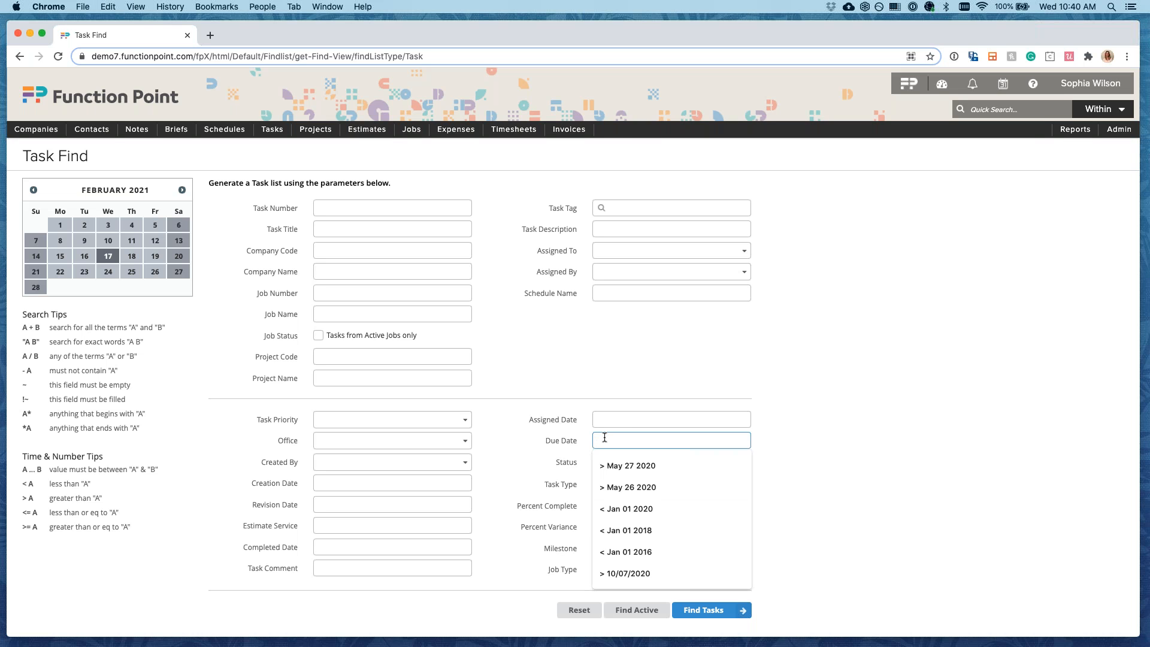
{"action": "type", "text": "jan 1 "}
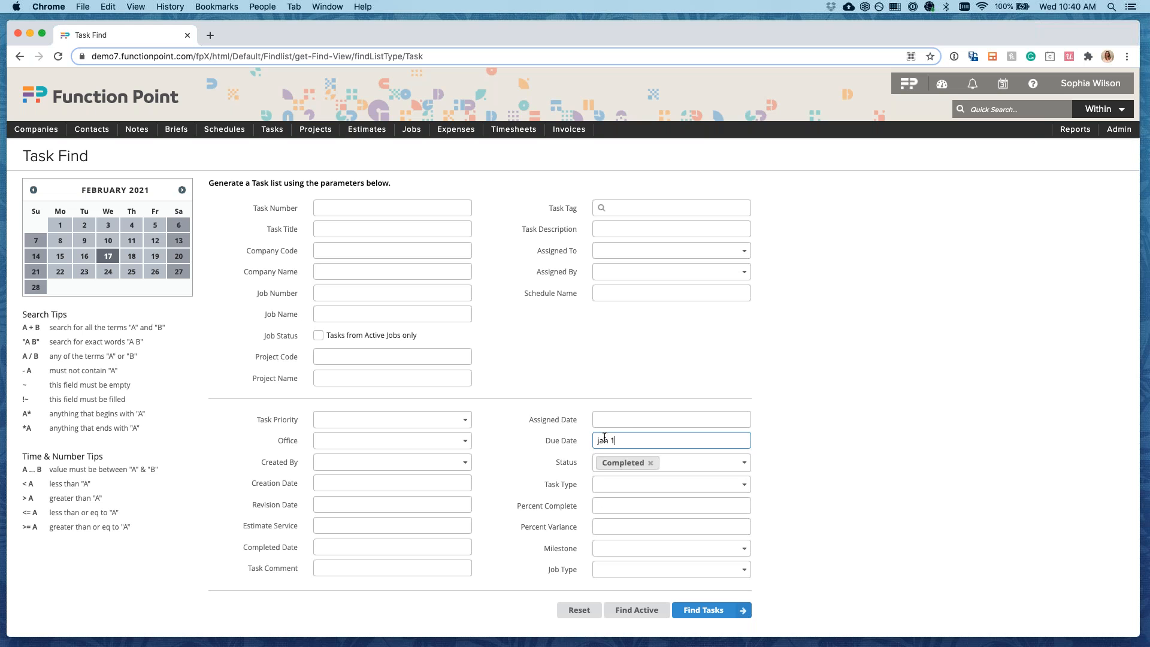
{"action": "type", "text": "... jan 31"}
{"action": "left_click", "coordinate": [869, 402]}
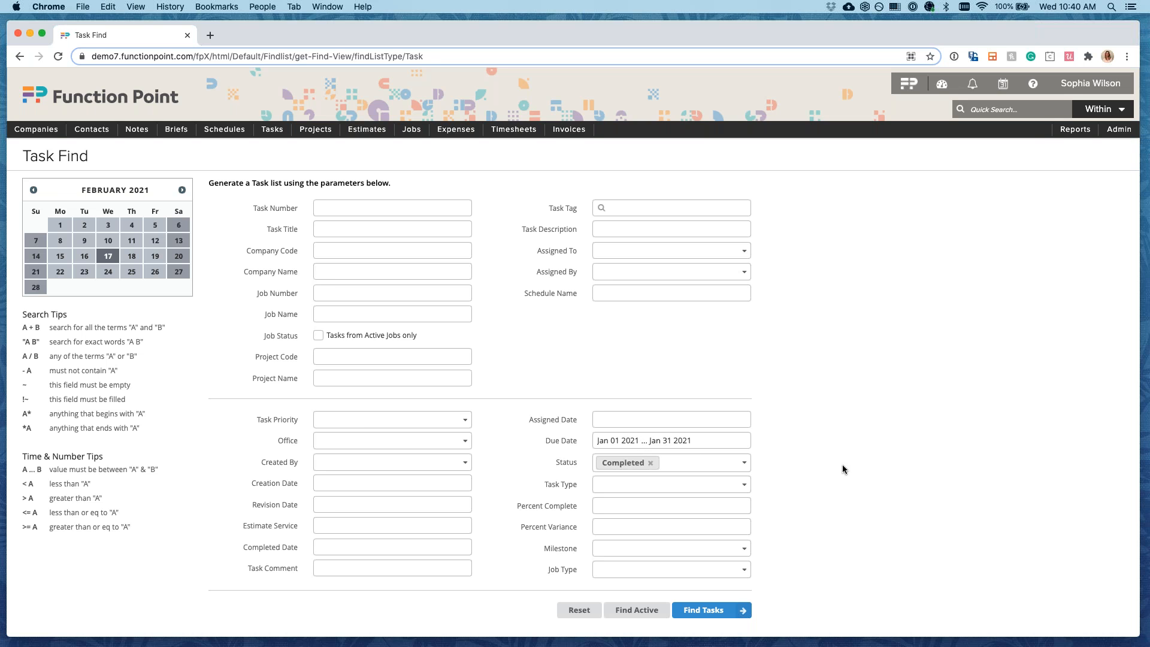
{"action": "left_click", "coordinate": [726, 617]}
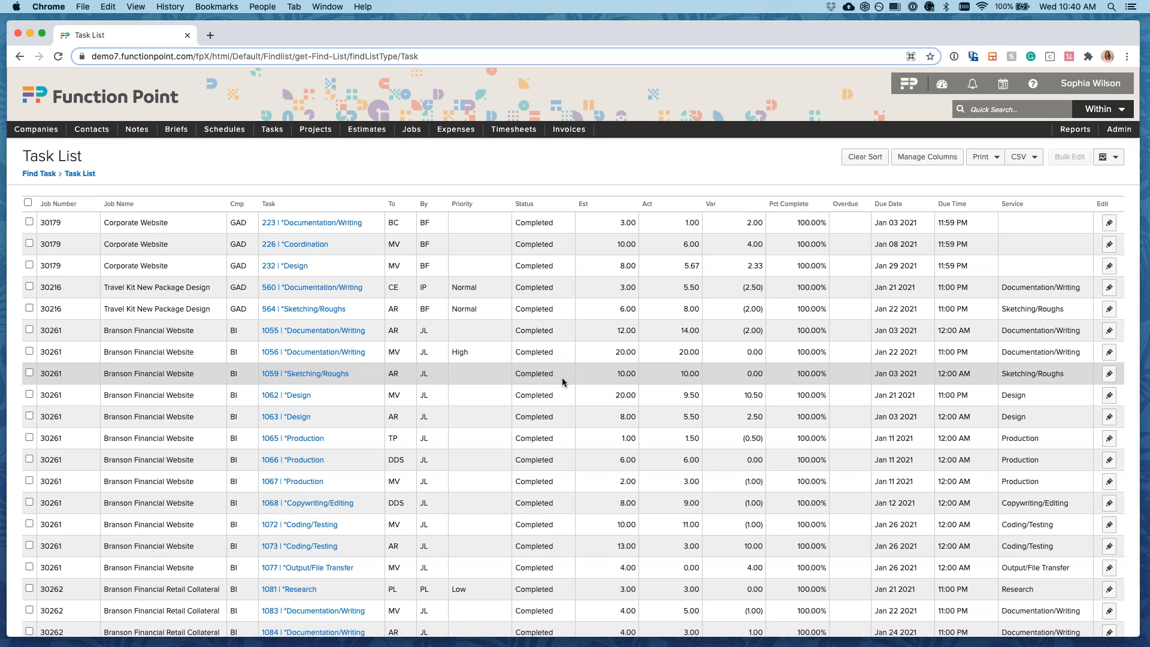
Select every task in the list except 1219 Copywriting/Editing and 1402 Introduction to Function Point.
{"action": "scroll", "coordinate": [562, 377], "scroll_direction": "down", "scroll_amount": 5}
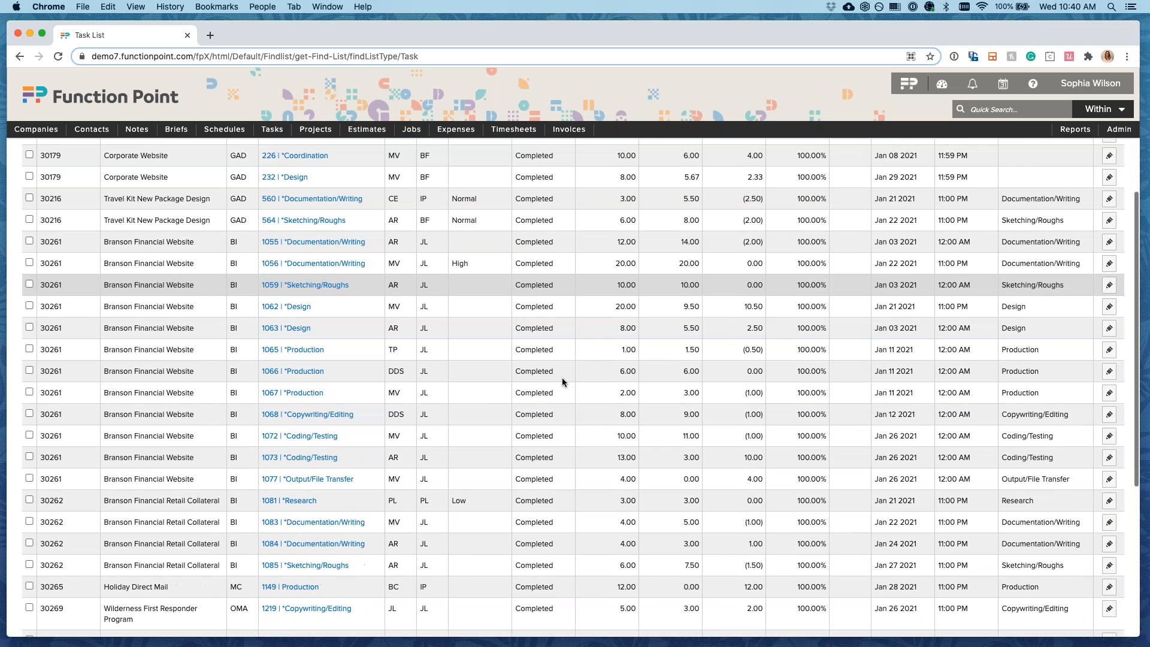
{"action": "scroll", "coordinate": [562, 377], "scroll_direction": "down", "scroll_amount": 4}
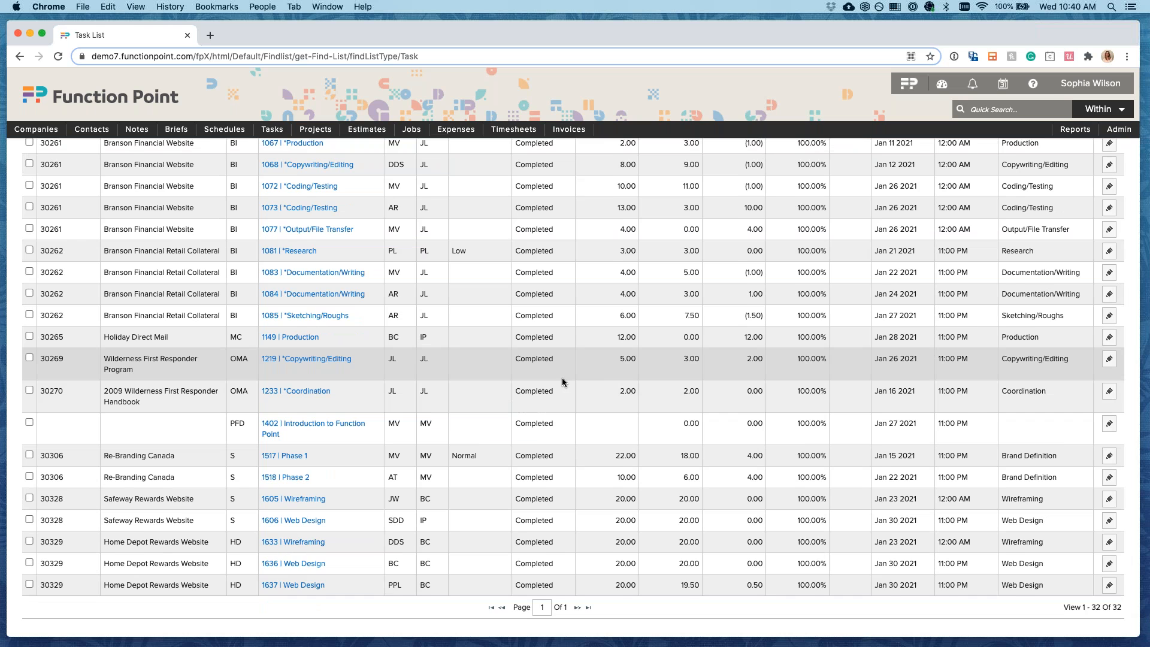
{"action": "scroll", "coordinate": [562, 381], "scroll_direction": "up", "scroll_amount": 2}
{"action": "scroll", "coordinate": [562, 382], "scroll_direction": "up", "scroll_amount": 7}
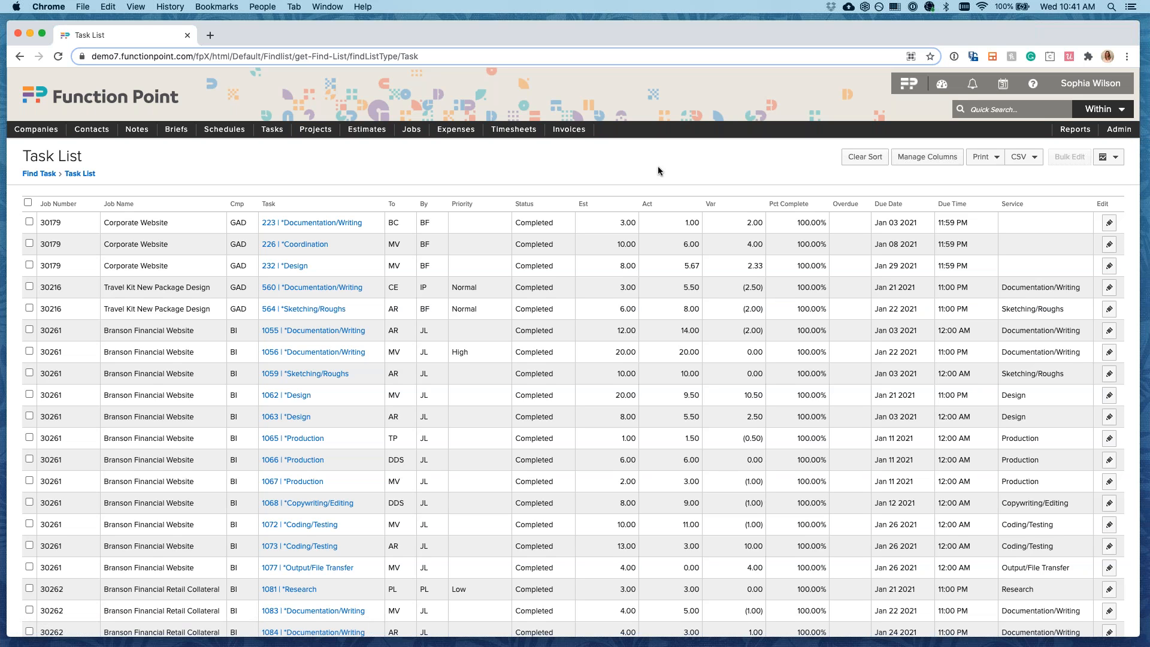
{"action": "left_click", "coordinate": [27, 203]}
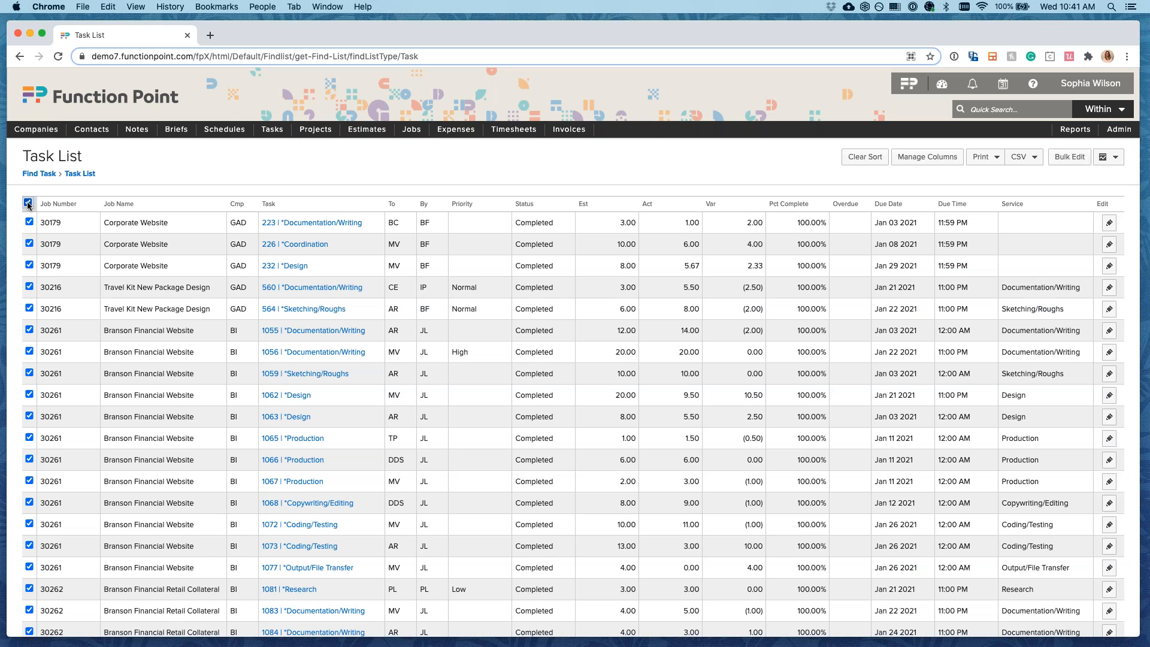
{"action": "scroll", "coordinate": [110, 356], "scroll_direction": "down", "scroll_amount": 5}
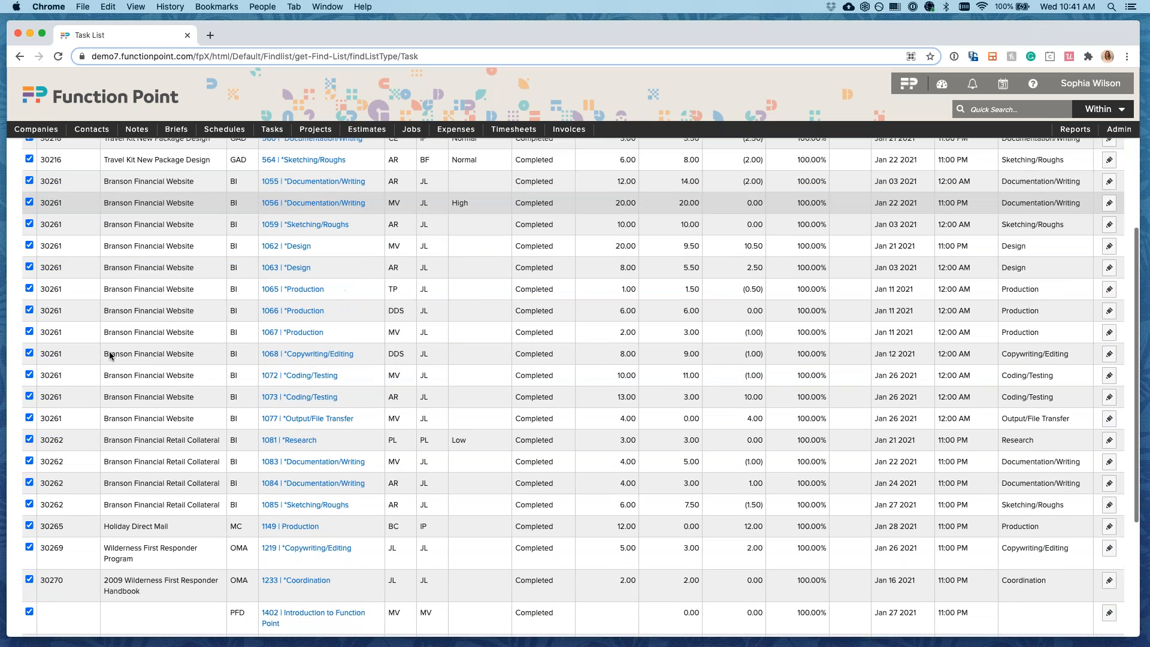
{"action": "scroll", "coordinate": [110, 355], "scroll_direction": "down", "scroll_amount": 1}
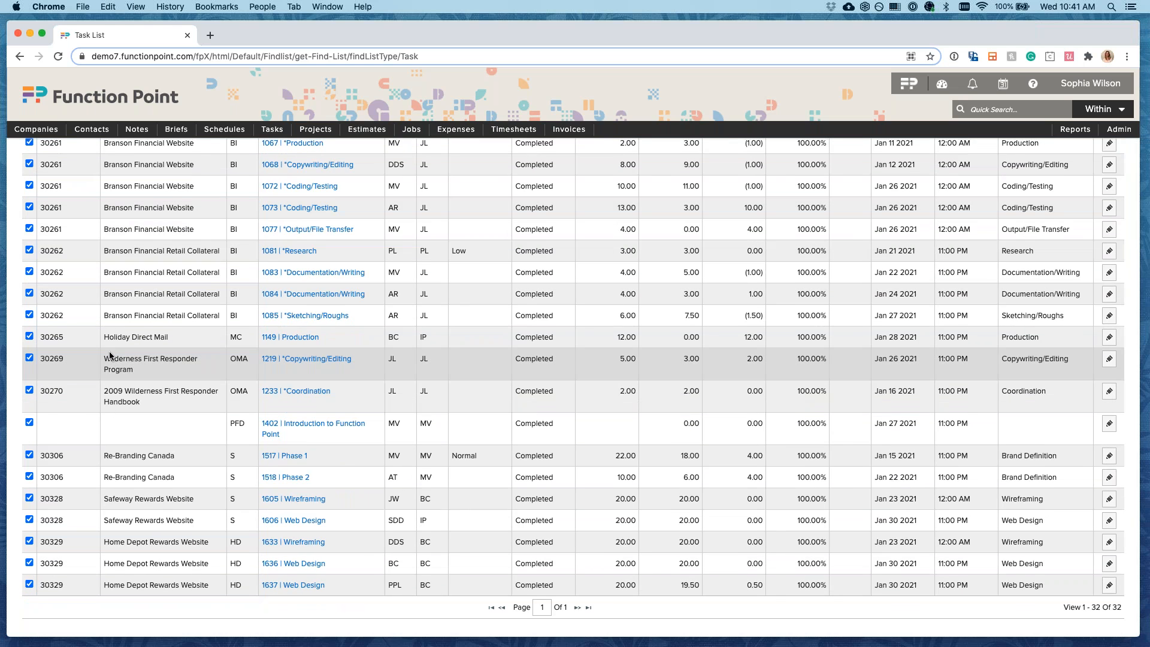
{"action": "left_click", "coordinate": [29, 422]}
{"action": "left_click", "coordinate": [29, 357]}
{"action": "scroll", "coordinate": [164, 349], "scroll_direction": "up", "scroll_amount": 10}
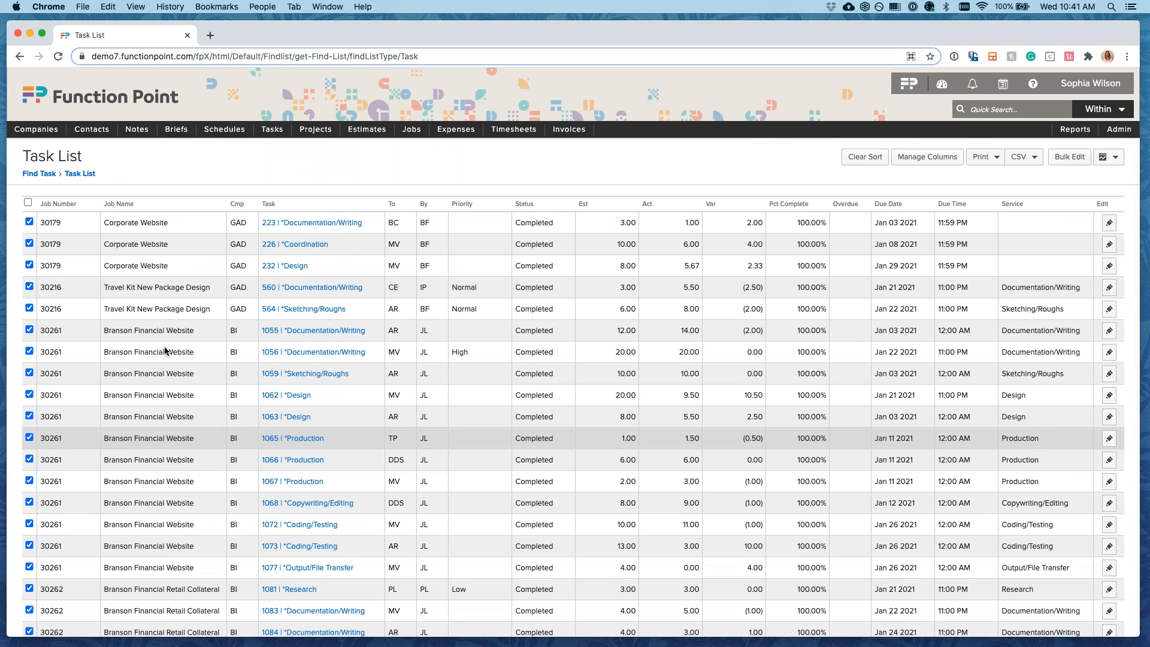
{"action": "scroll", "coordinate": [164, 346], "scroll_direction": "down", "scroll_amount": 10}
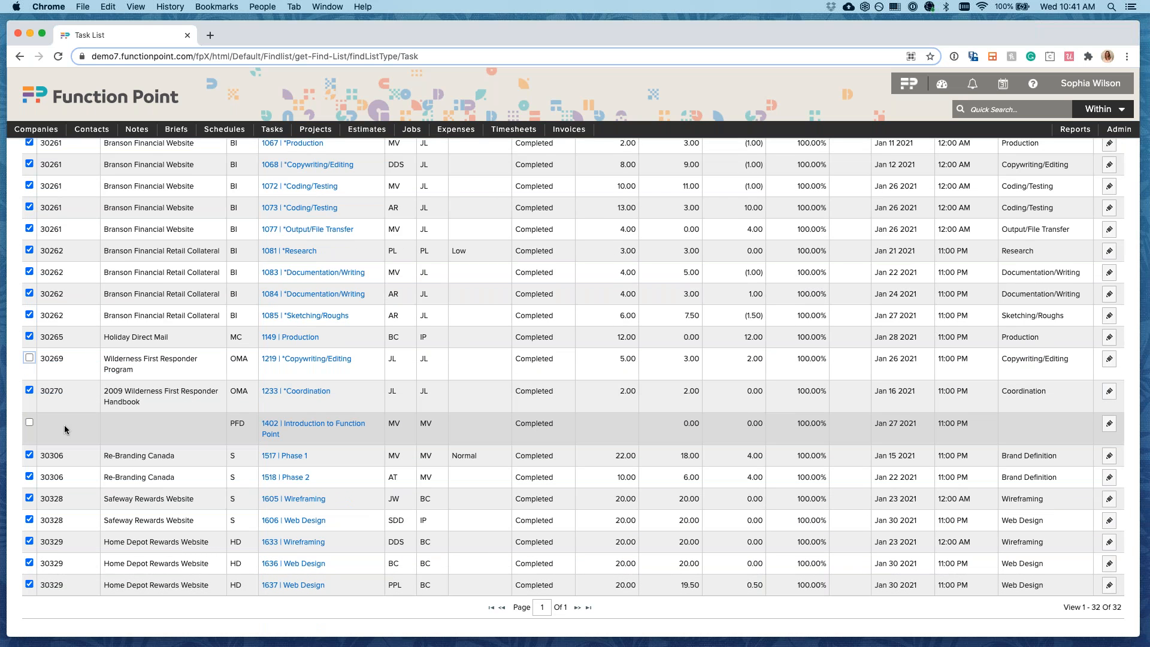
{"action": "scroll", "coordinate": [63, 425], "scroll_direction": "up", "scroll_amount": 5}
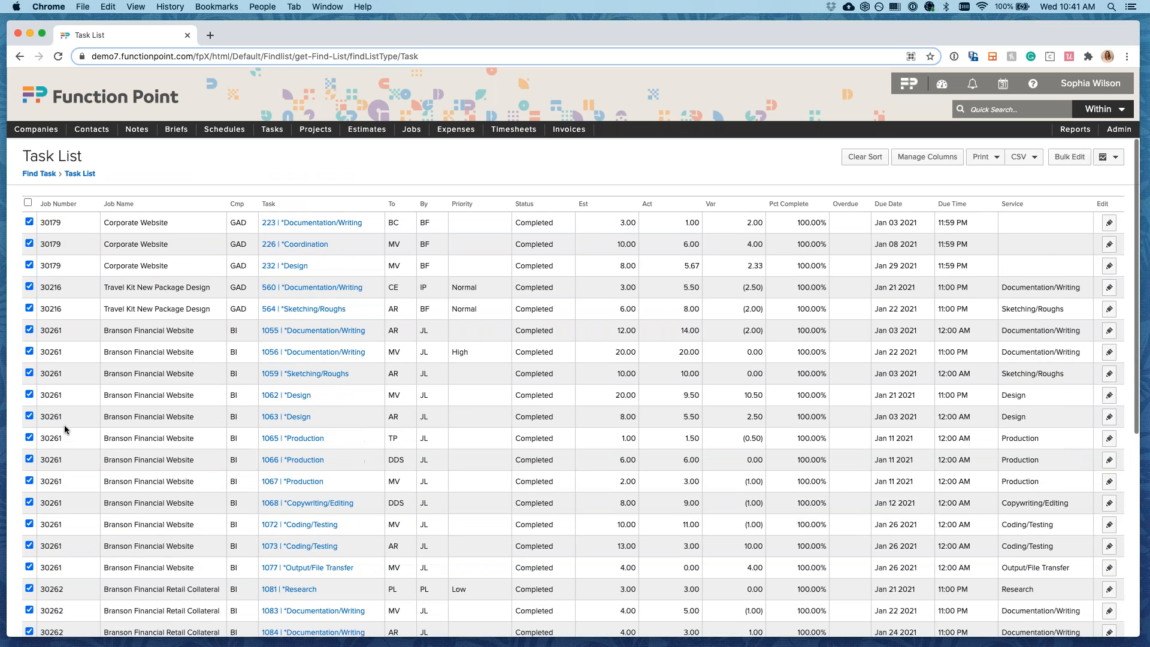
Bulk edit the selected tasks to set their status to Confirmed, and accept the change.
{"action": "left_click", "coordinate": [1065, 158]}
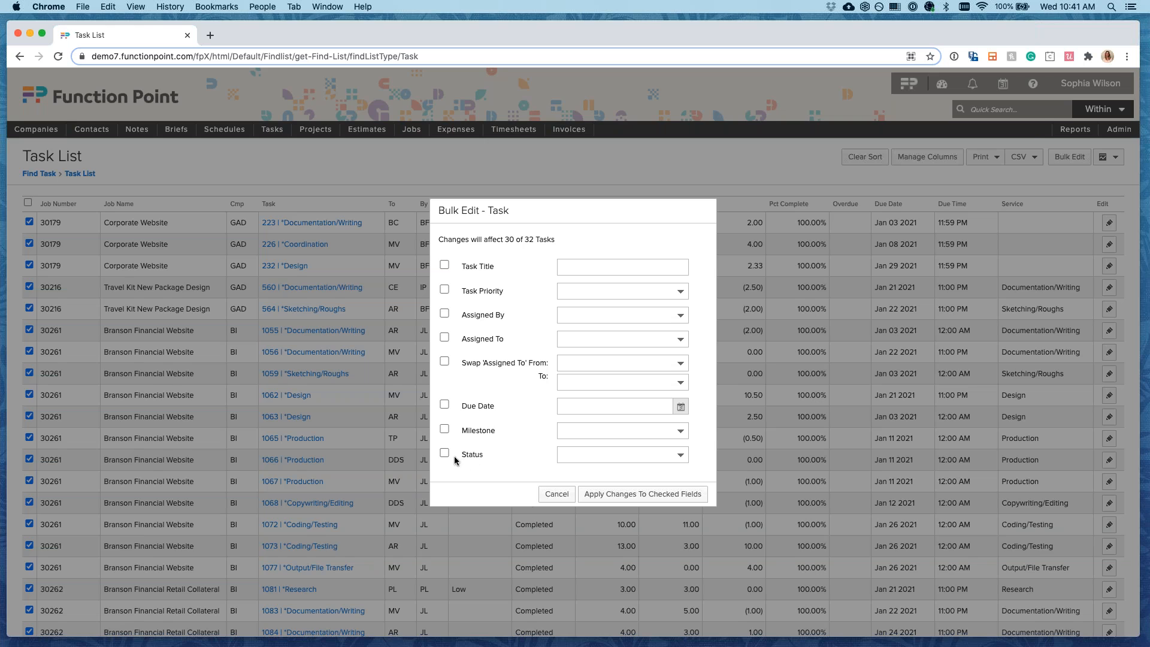
{"action": "left_click", "coordinate": [681, 455]}
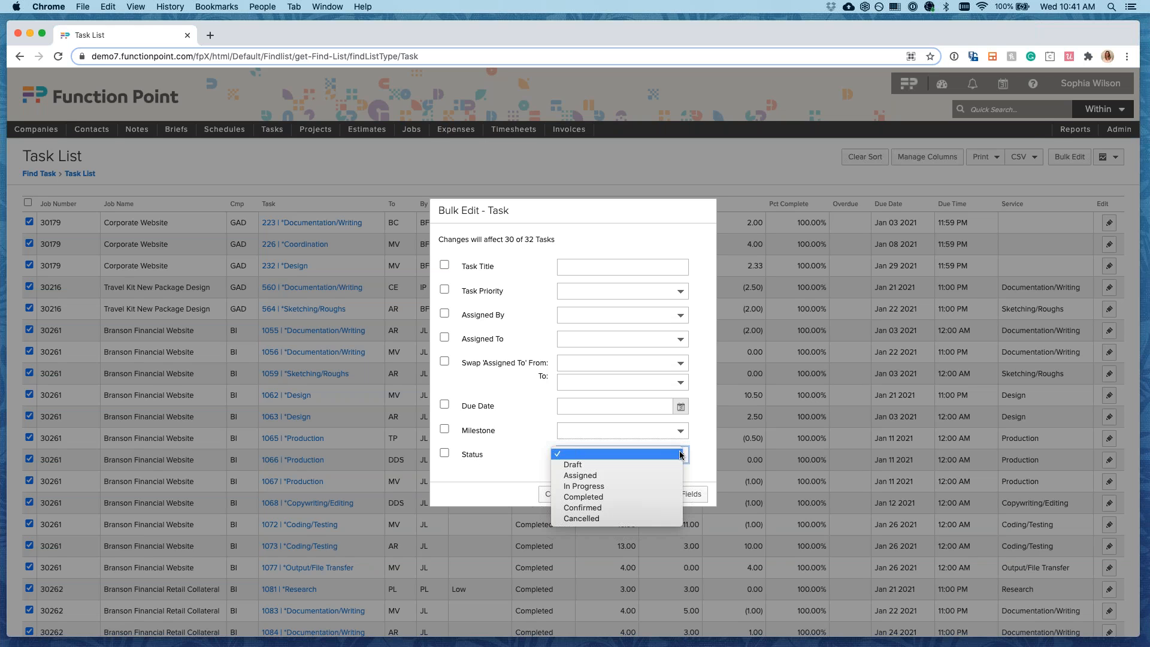
{"action": "left_click", "coordinate": [593, 508]}
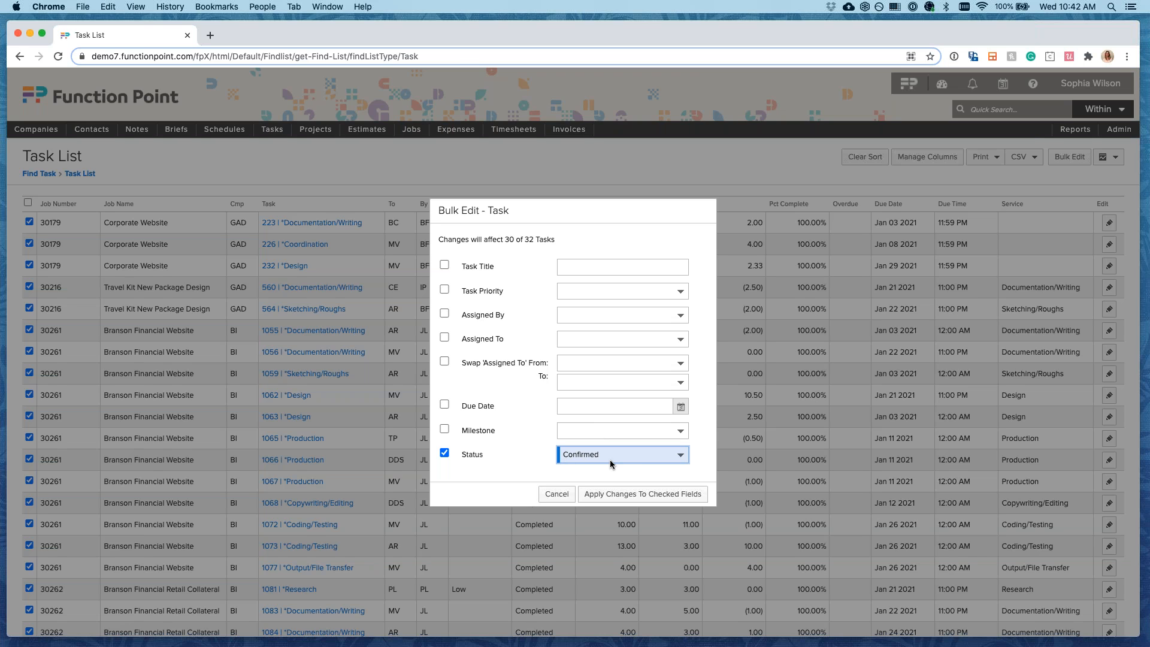
{"action": "left_click", "coordinate": [617, 495]}
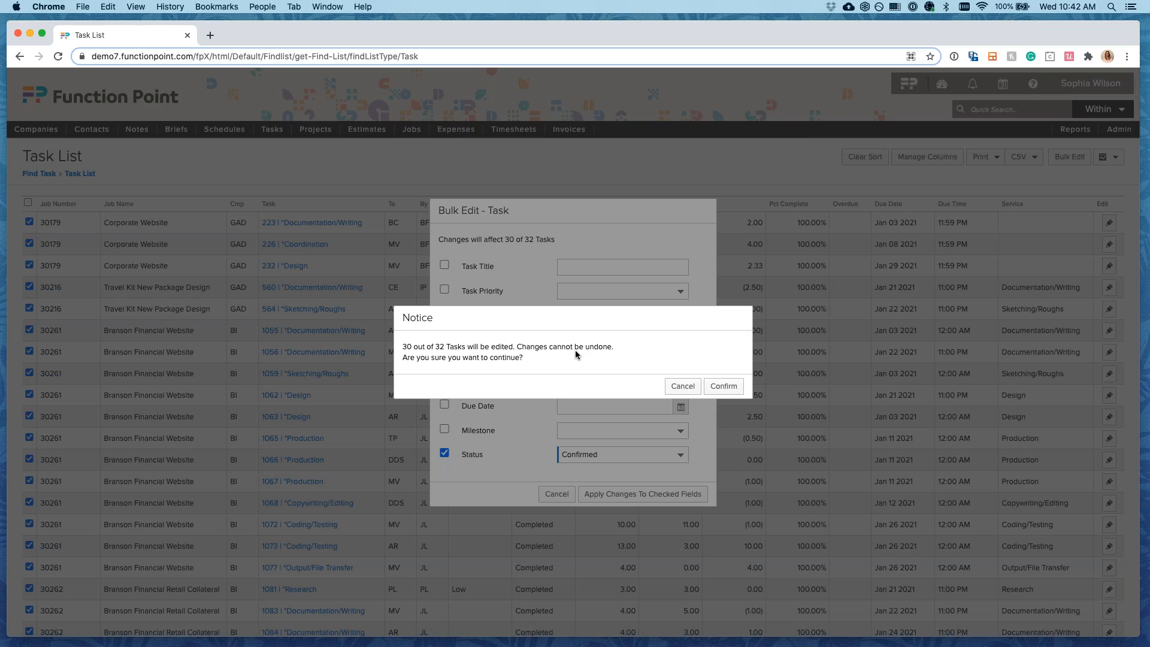
{"action": "left_click", "coordinate": [724, 389]}
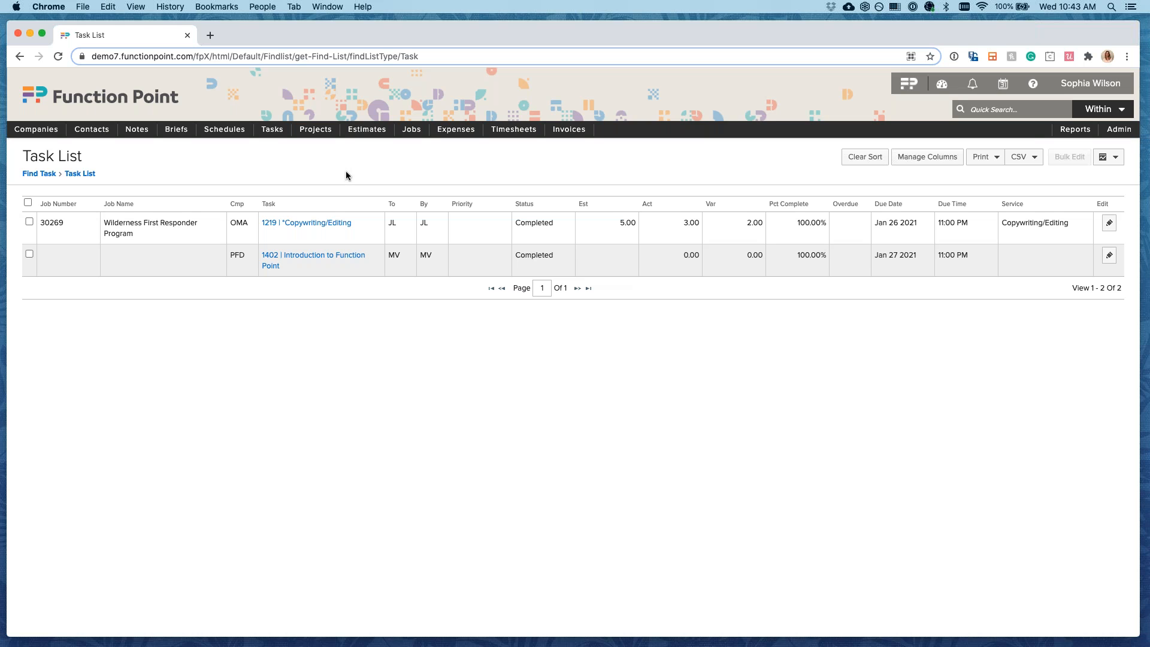
Open a blank Add Task form without choosing any of the suggested jobs.
{"action": "mouse_move", "coordinate": [273, 133]}
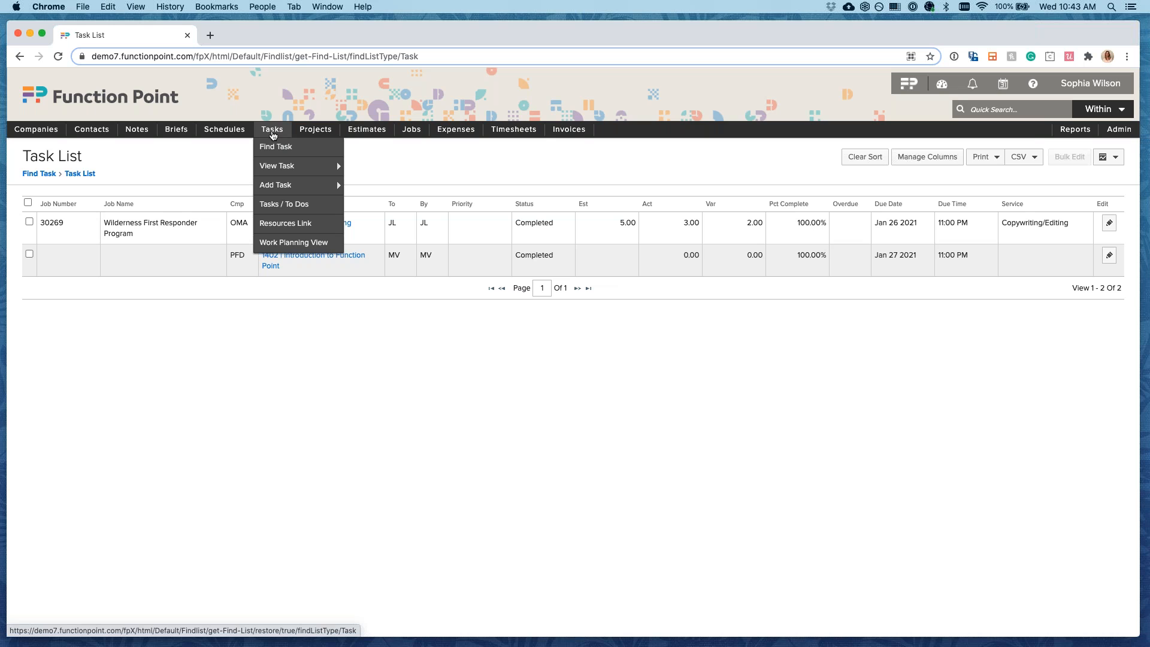
{"action": "mouse_move", "coordinate": [284, 186]}
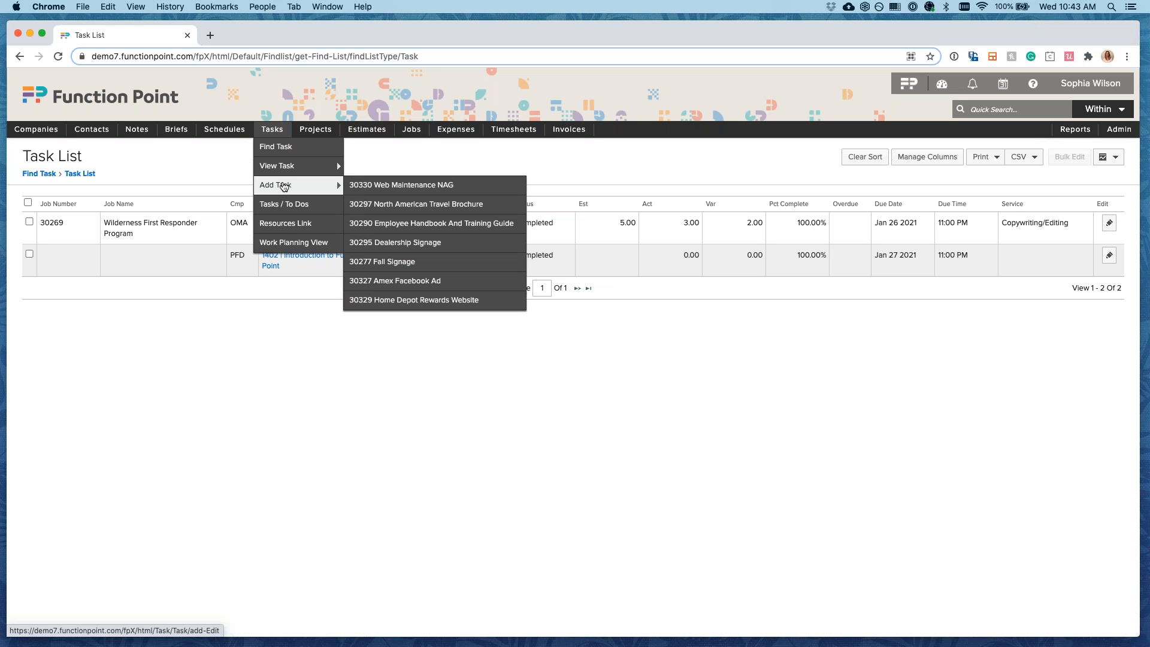
{"action": "left_click", "coordinate": [284, 185]}
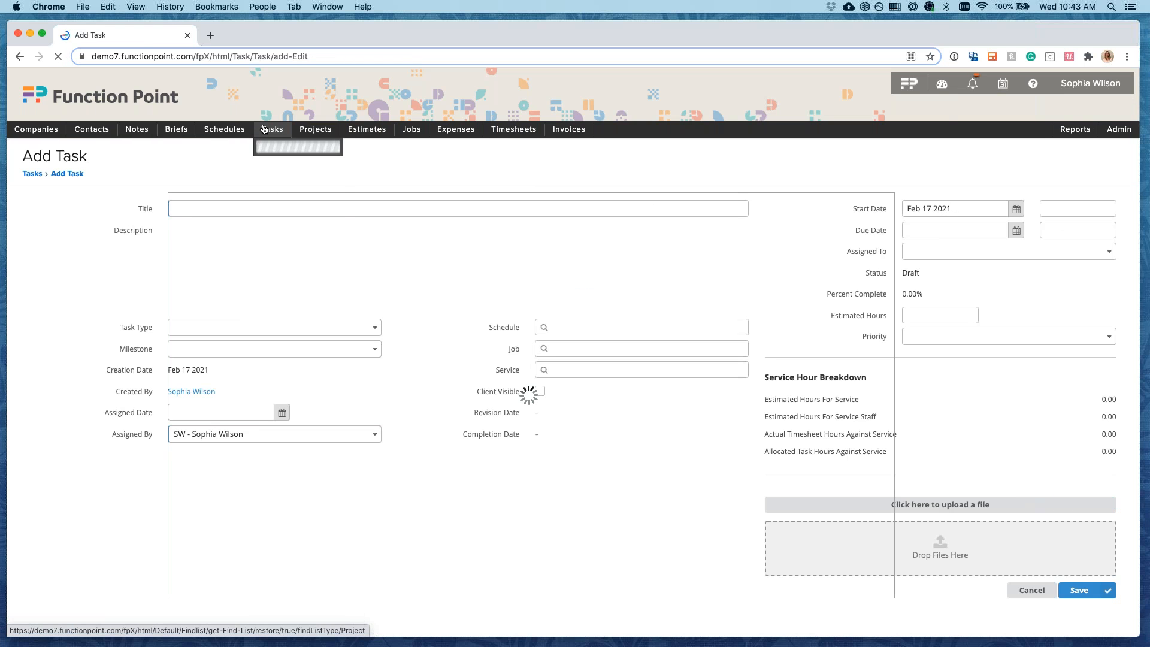
{"action": "mouse_move", "coordinate": [267, 130]}
{"action": "mouse_move", "coordinate": [277, 187]}
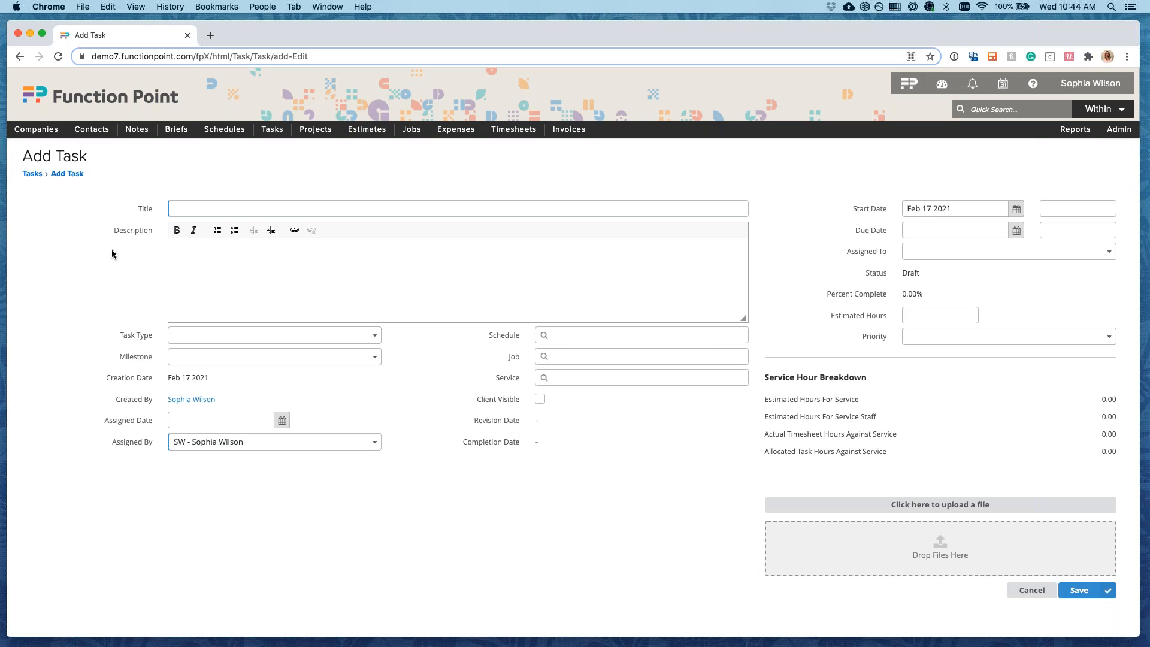
Title the new task "Webinar Feb 17 example" and set its due date to Feb 26 2021.
{"action": "left_click", "coordinate": [202, 202]}
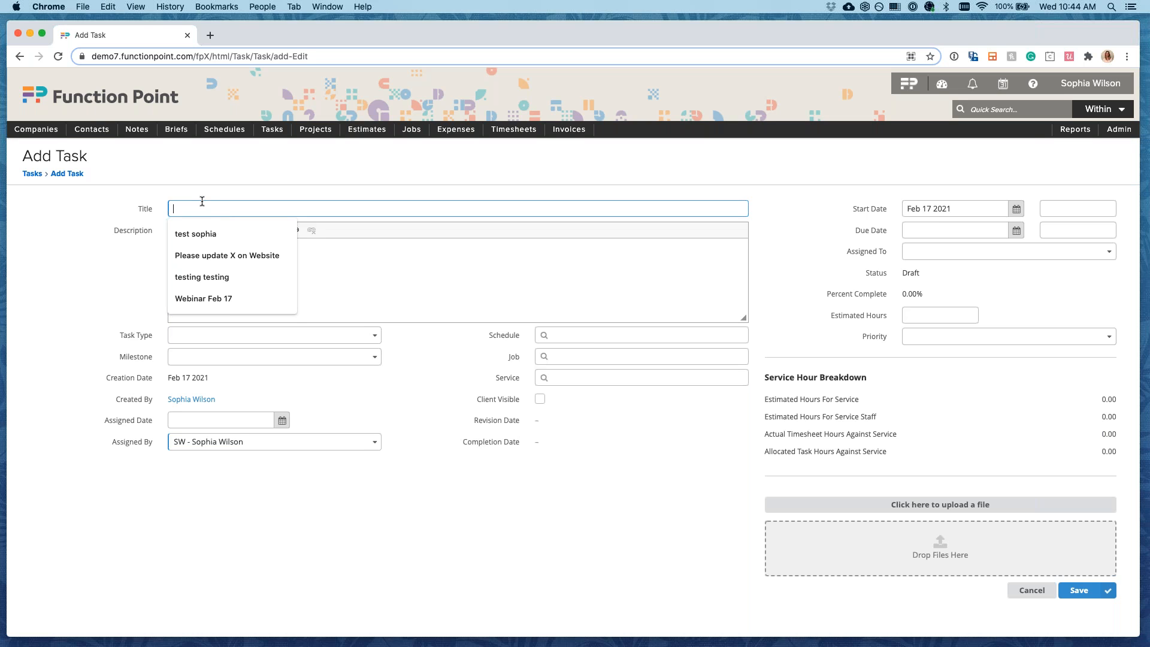
{"action": "left_click", "coordinate": [134, 212]}
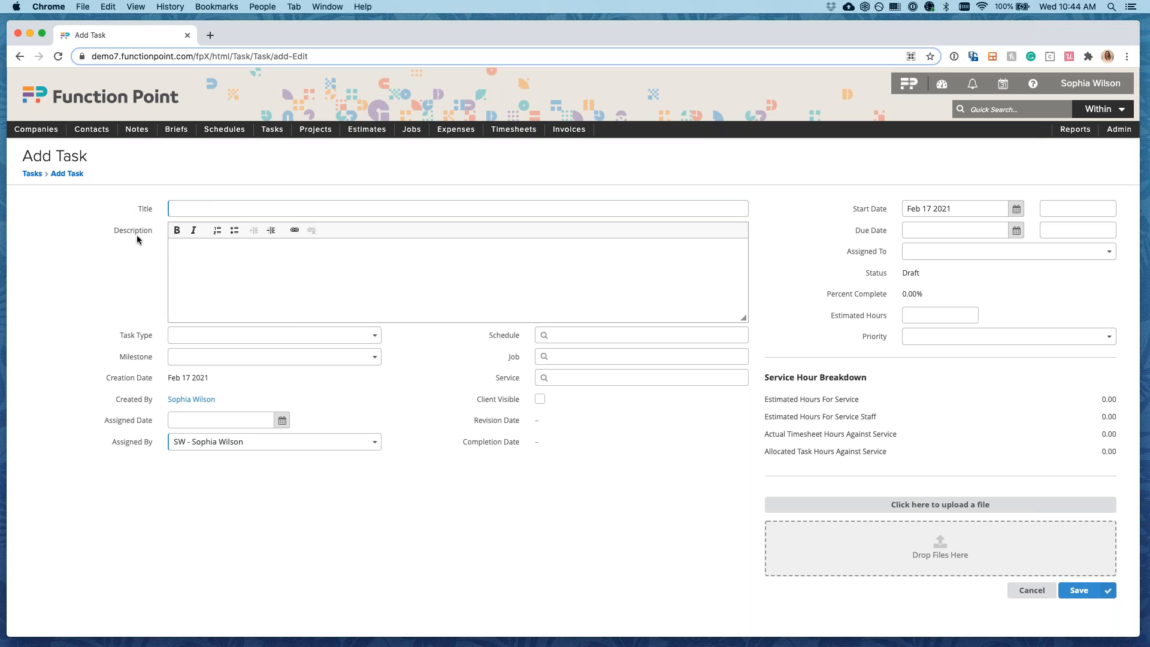
{"action": "left_click", "coordinate": [190, 210]}
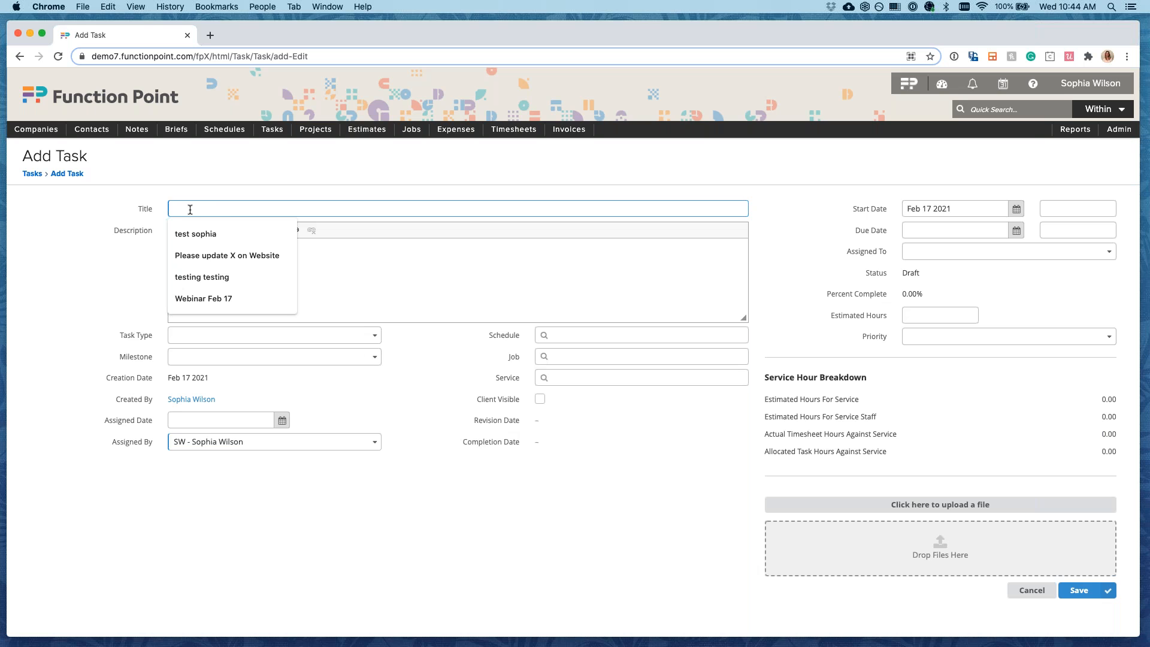
{"action": "type", "text": "Webin"}
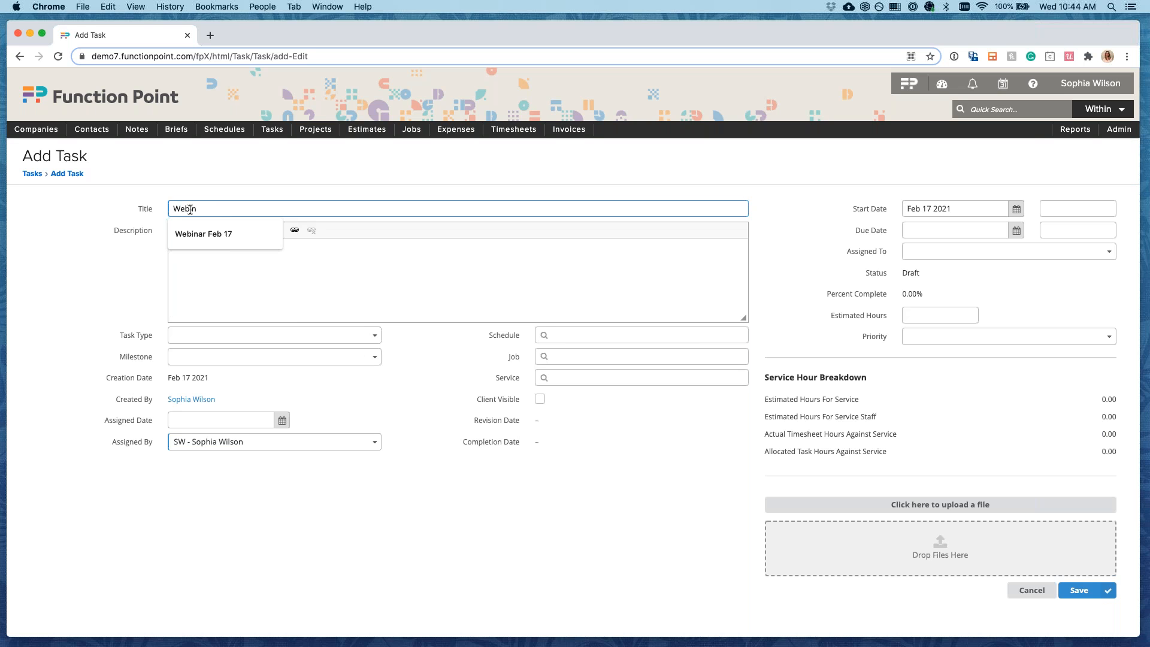
{"action": "key", "text": "Down"}
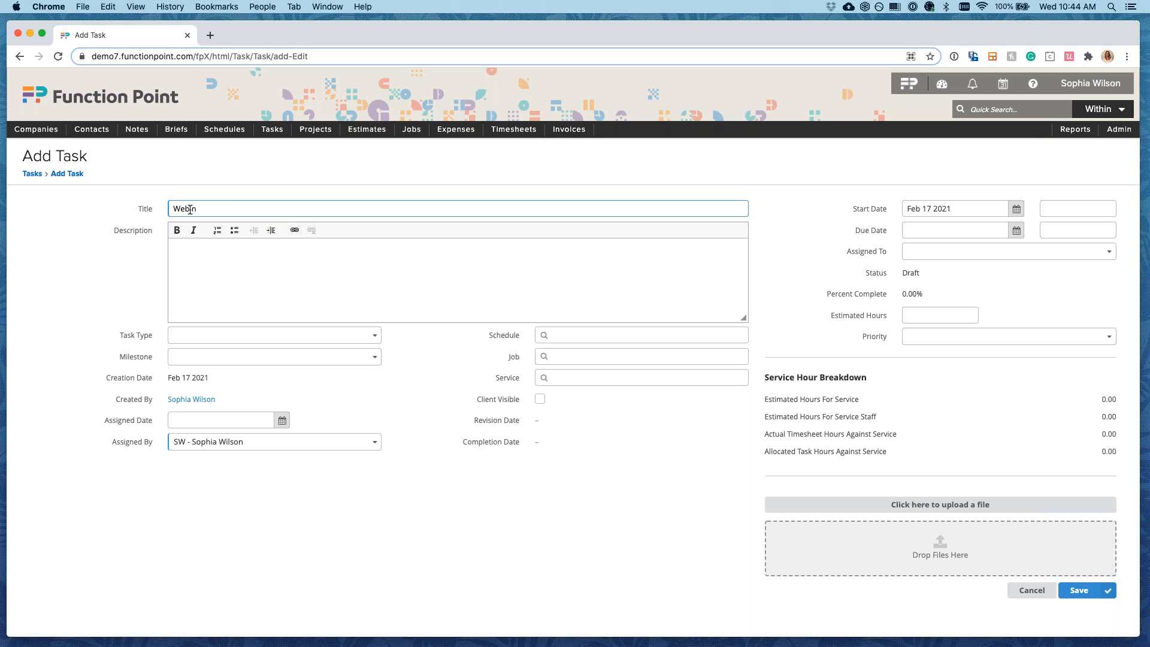
{"action": "key", "text": "BackSpace"}
{"action": "type", "text": "ar Feb "}
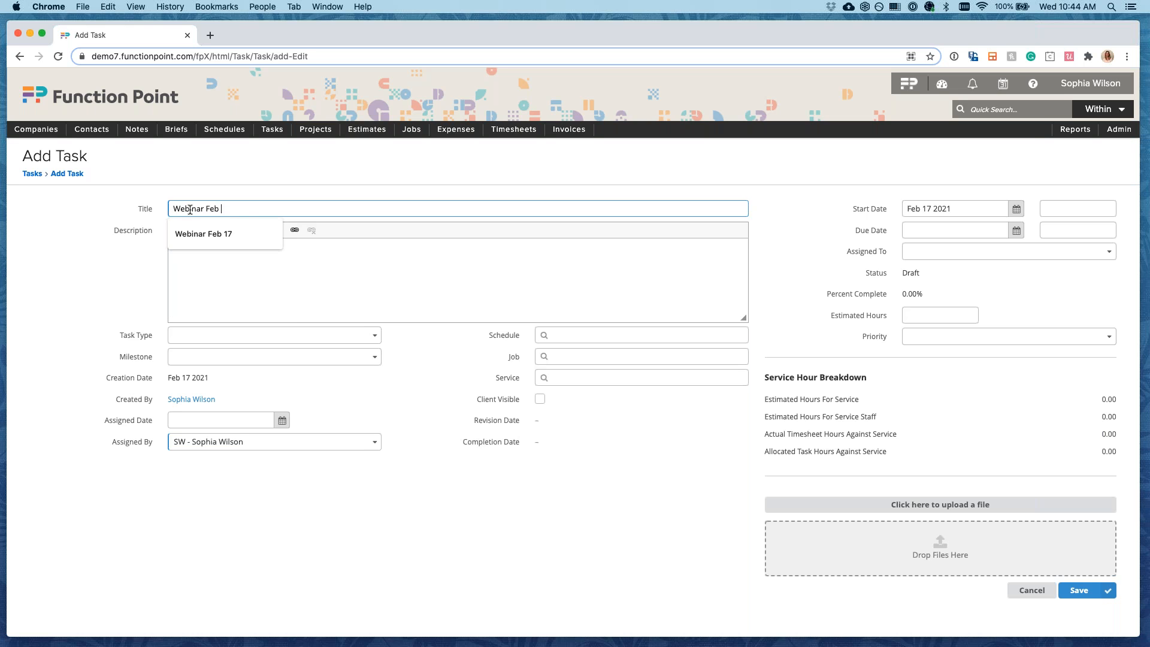
{"action": "type", "text": "17 example"}
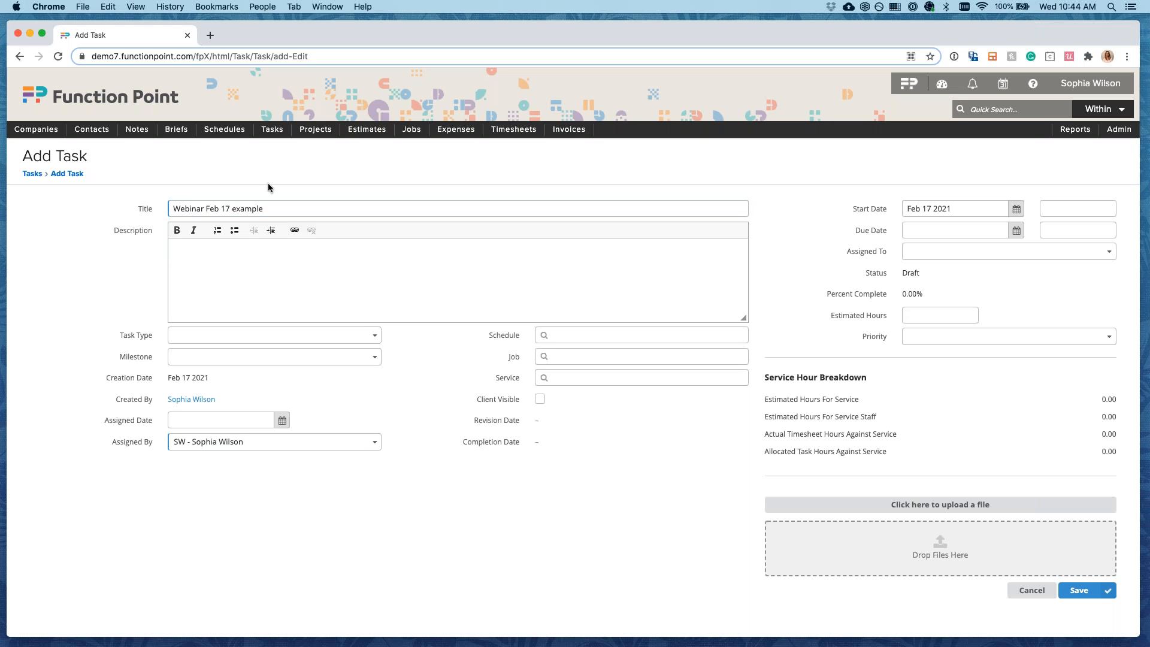
{"action": "left_click", "coordinate": [1011, 235]}
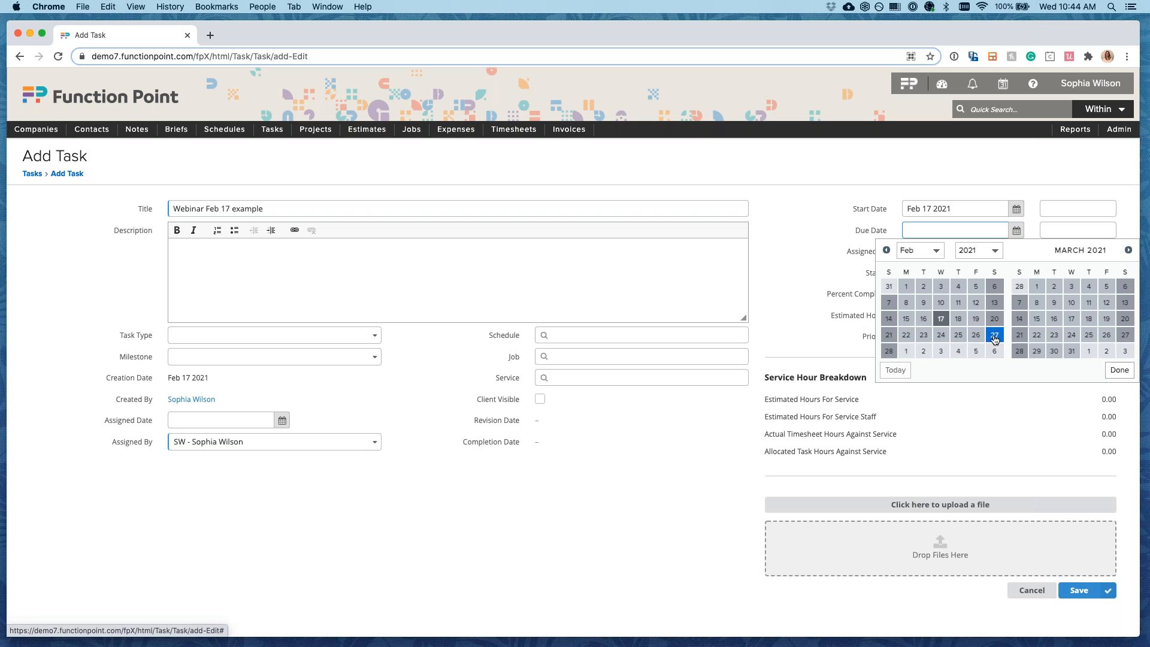
{"action": "left_click", "coordinate": [975, 335]}
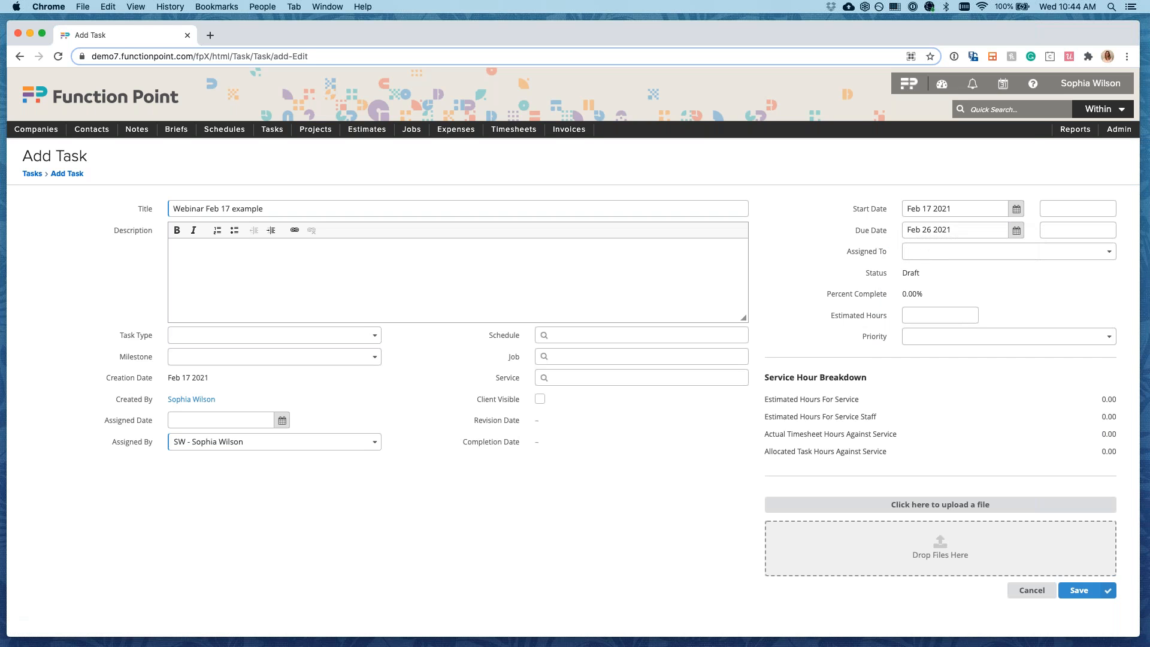
Assign the new task to the intended project/traffic manager, leave its status as Assigned, and save the task.
{"action": "left_click", "coordinate": [907, 251]}
{"action": "type", "text": "jess"}
{"action": "key", "text": "Return"}
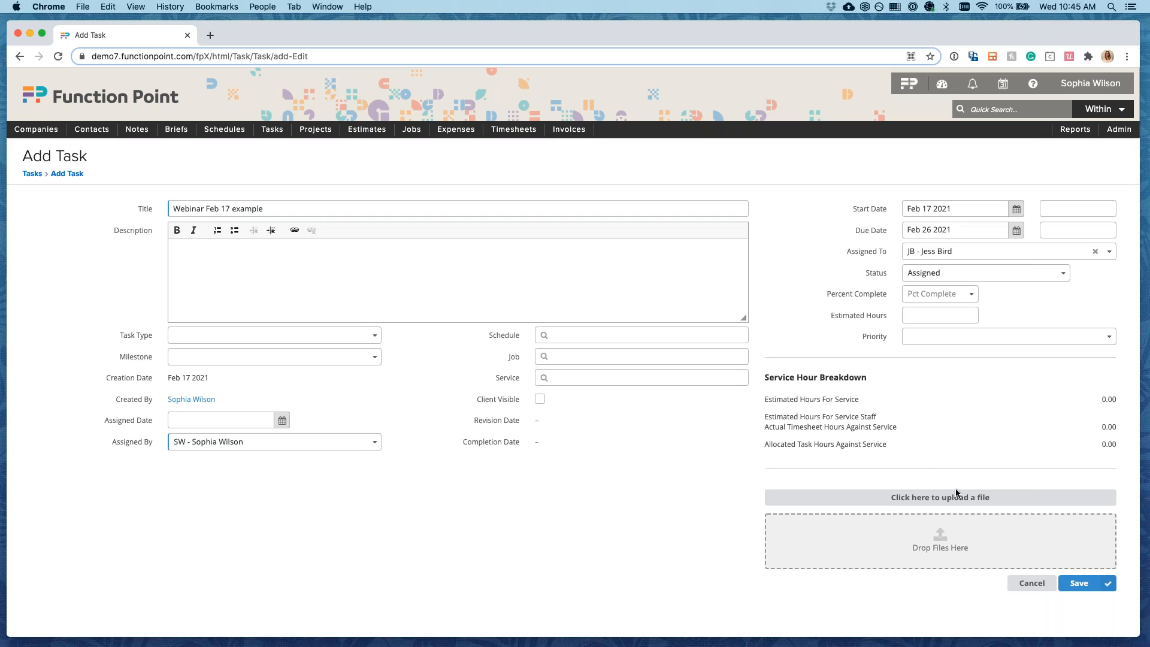
{"action": "left_click", "coordinate": [1078, 583]}
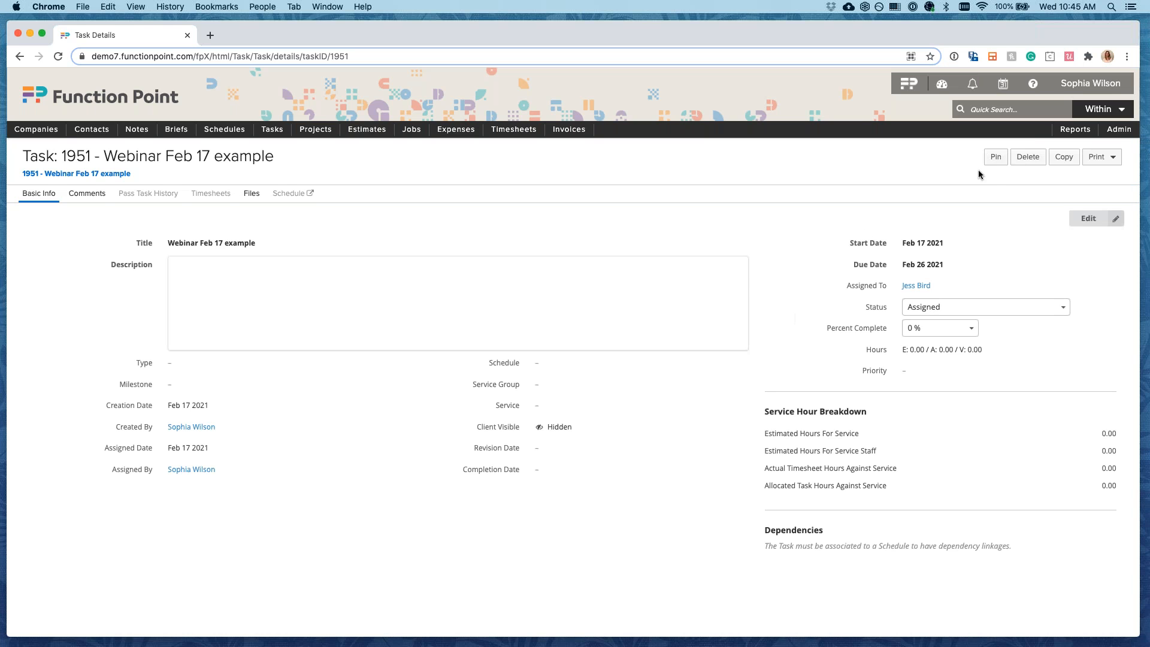
Pin the task to the dashboards of both copywriters, the third account executive, and the first three project/traffic managers.
{"action": "left_click", "coordinate": [993, 157]}
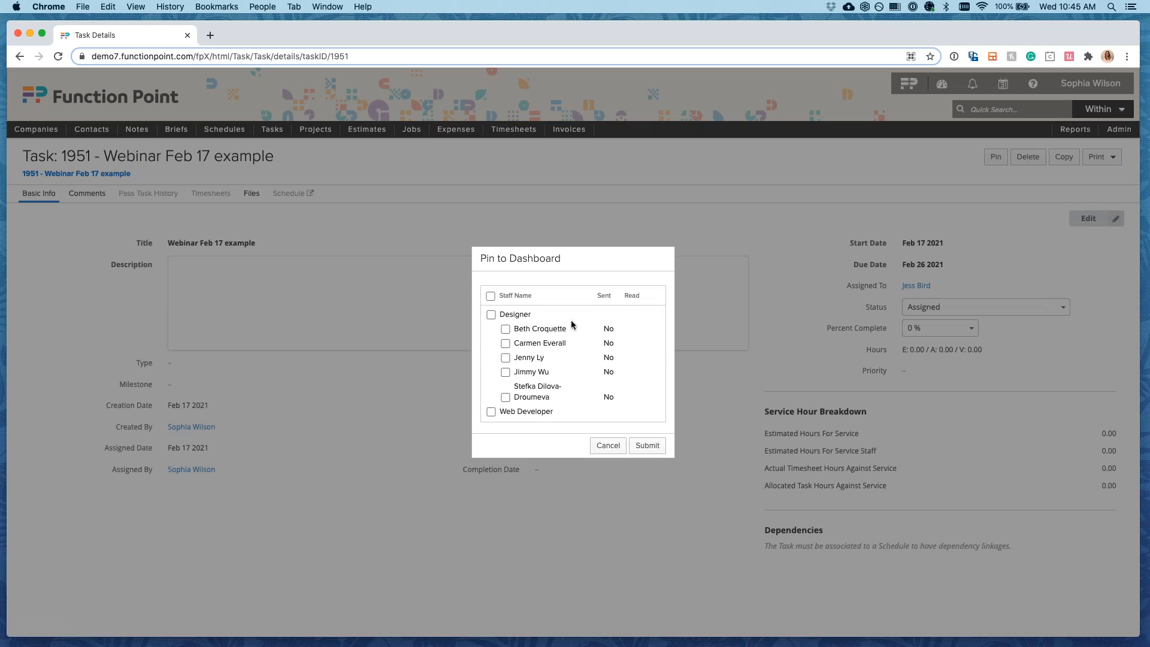
{"action": "scroll", "coordinate": [510, 365], "scroll_direction": "down", "scroll_amount": 5}
{"action": "left_click", "coordinate": [505, 365]}
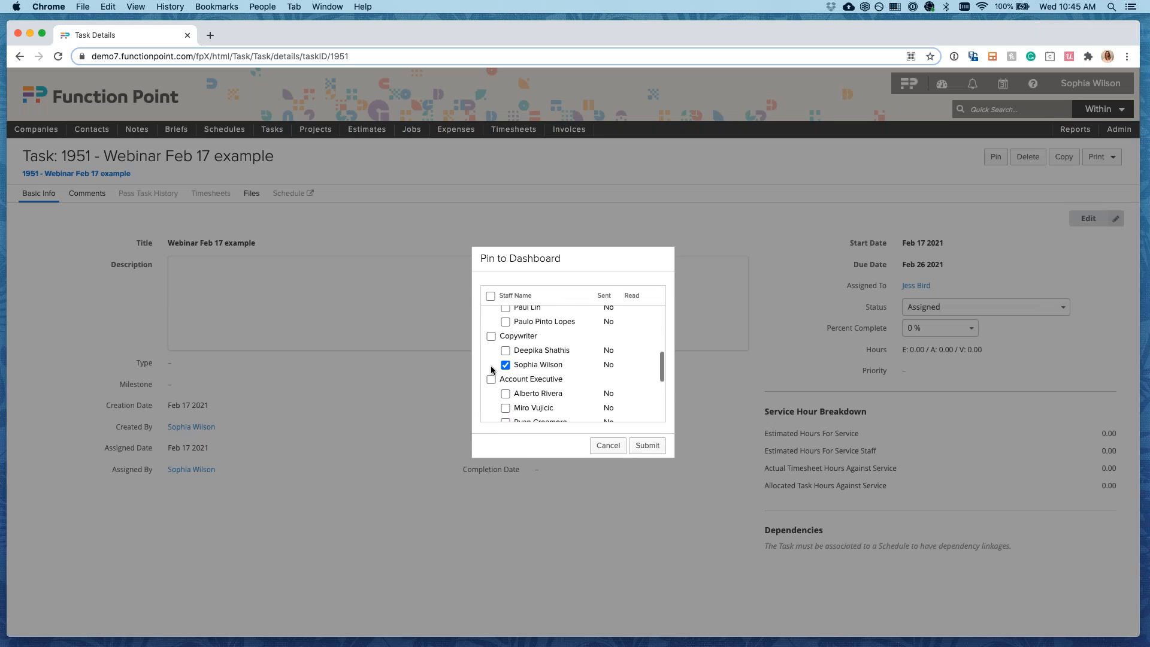
{"action": "left_click", "coordinate": [505, 350]}
{"action": "scroll", "coordinate": [505, 350], "scroll_direction": "down", "scroll_amount": 3}
{"action": "left_click", "coordinate": [505, 346]}
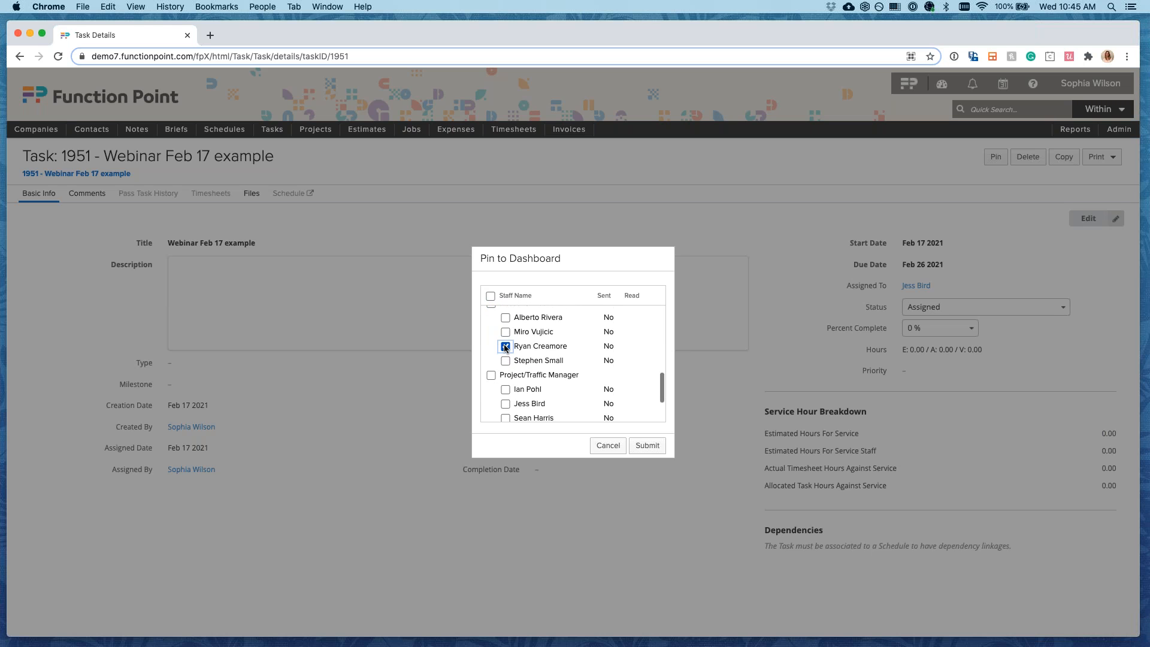
{"action": "scroll", "coordinate": [505, 353], "scroll_direction": "down", "scroll_amount": 1}
{"action": "left_click", "coordinate": [504, 371]}
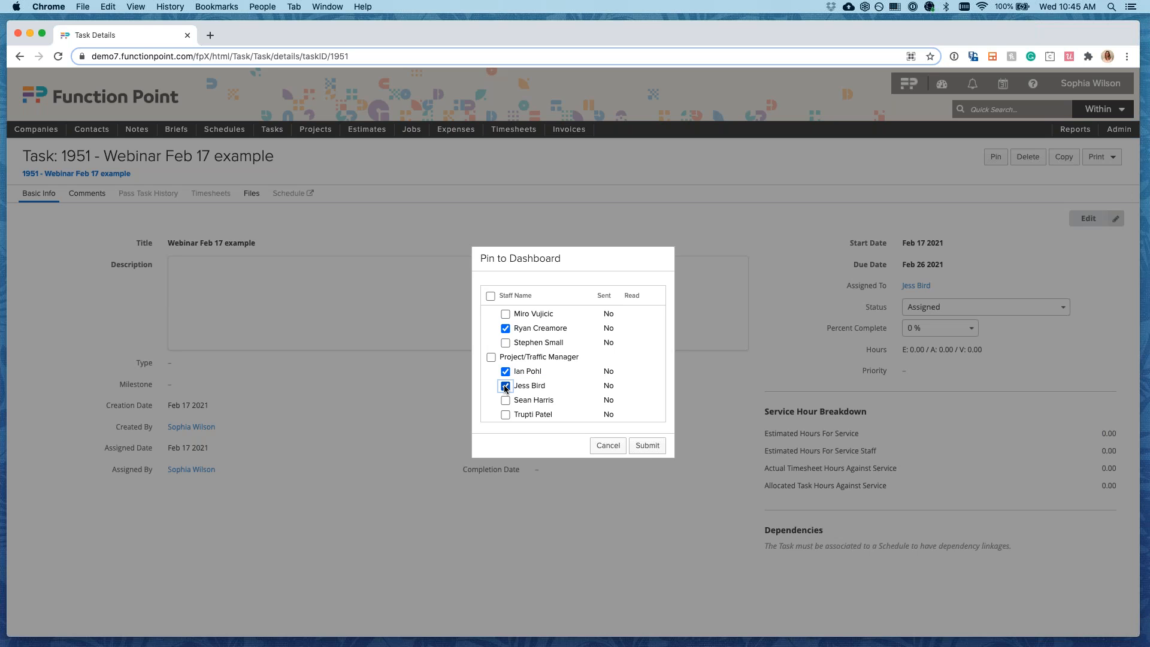
{"action": "left_click", "coordinate": [505, 400]}
{"action": "left_click", "coordinate": [647, 446]}
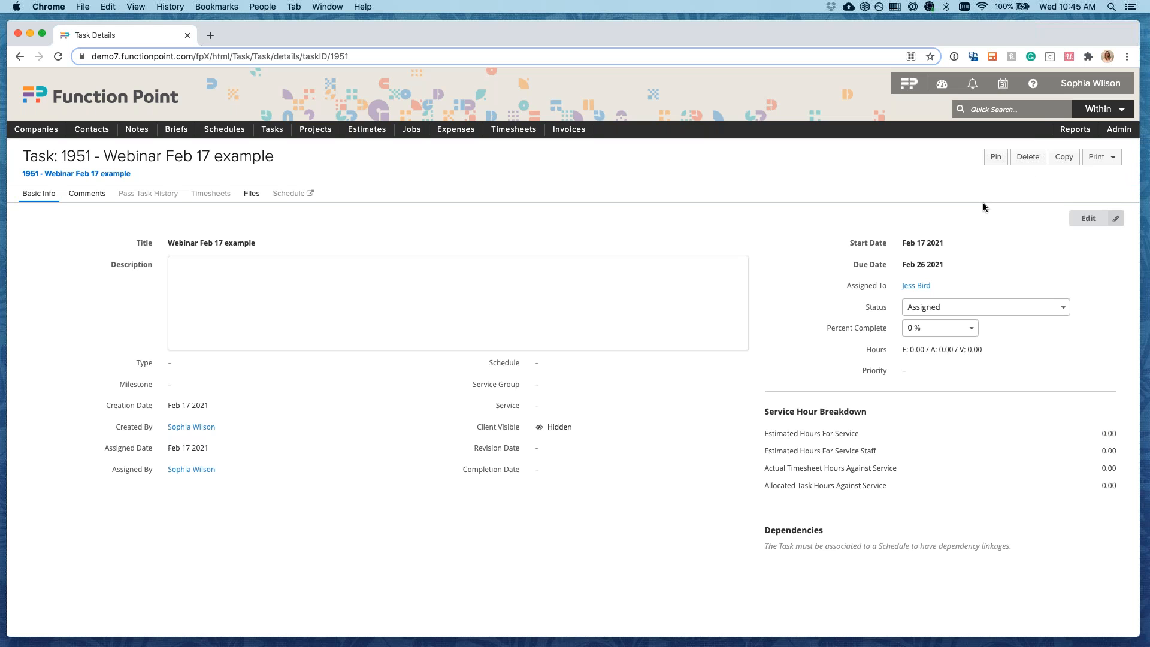
Review the task's Pin to Dashboard sent and read statuses for the staff, and close the list without changes.
{"action": "left_click", "coordinate": [994, 158]}
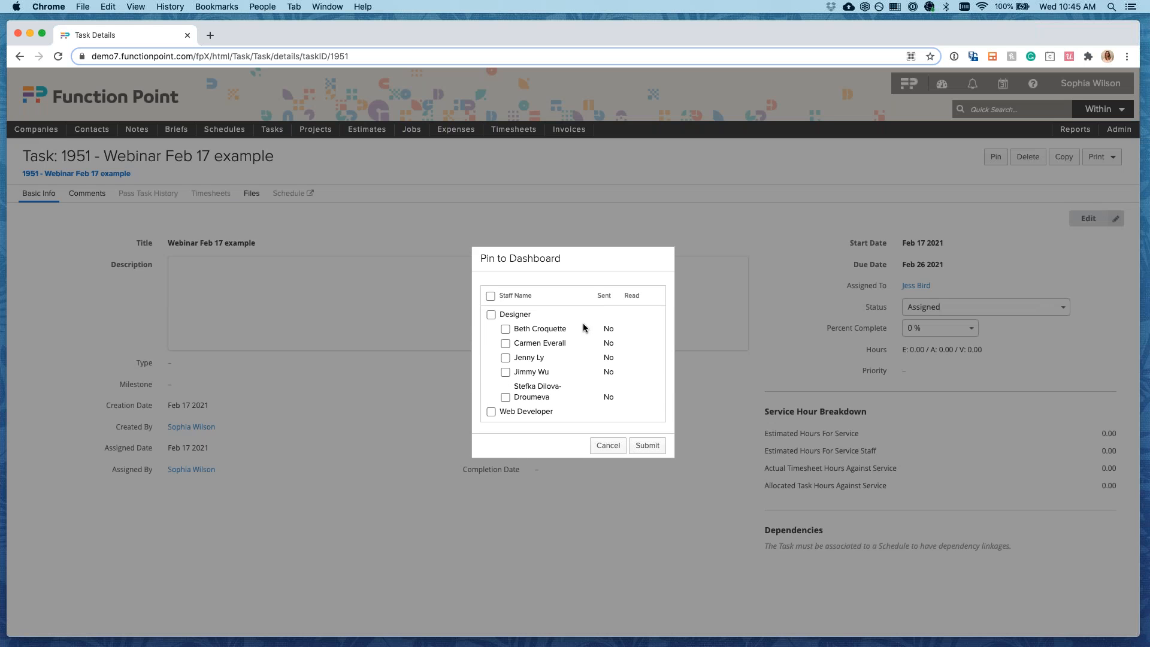
{"action": "scroll", "coordinate": [630, 358], "scroll_direction": "down", "scroll_amount": 6}
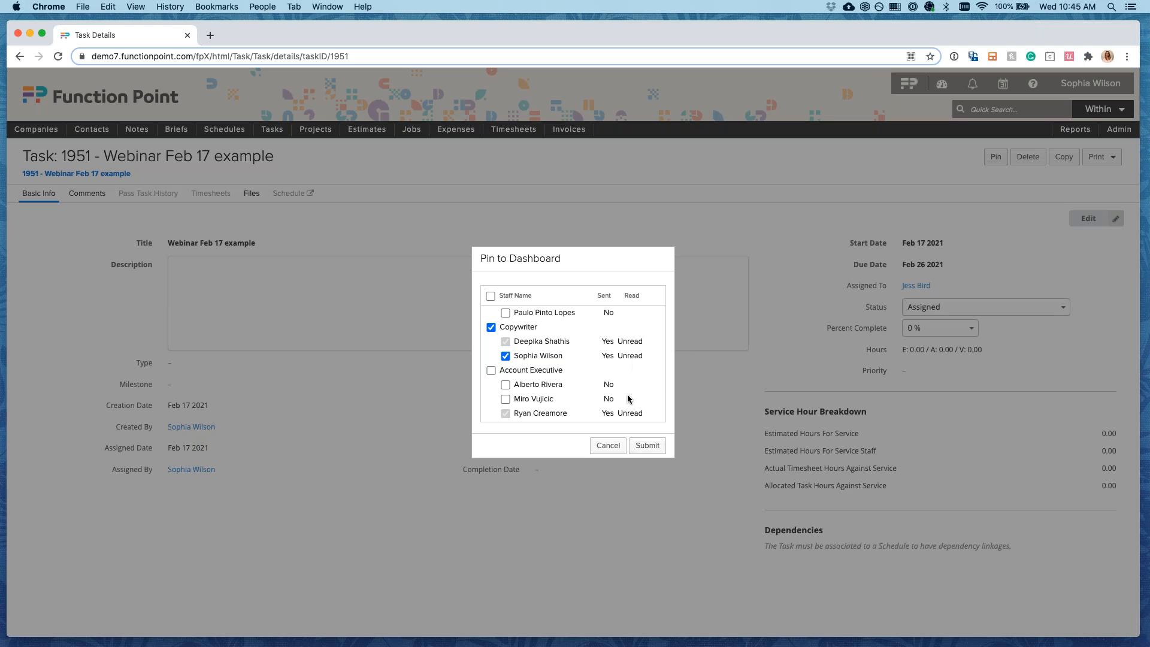
{"action": "left_click", "coordinate": [608, 445]}
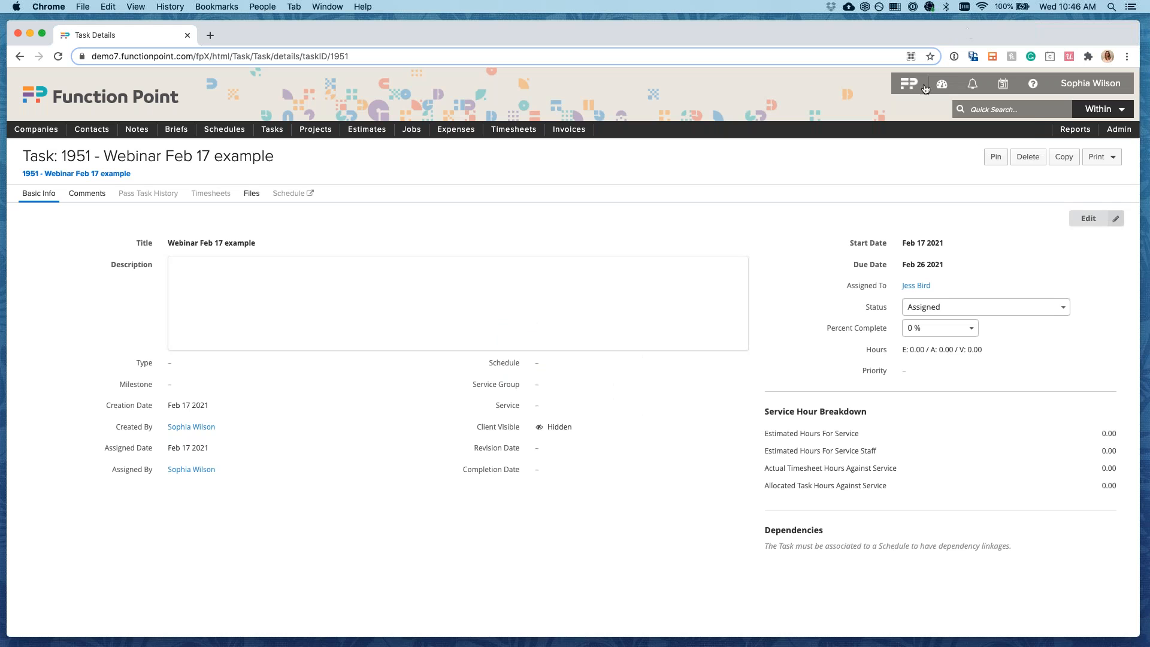
Open the pinned "Webinar Feb 17 example" task from the dashboard and recheck its pin read statuses.
{"action": "left_click", "coordinate": [940, 103]}
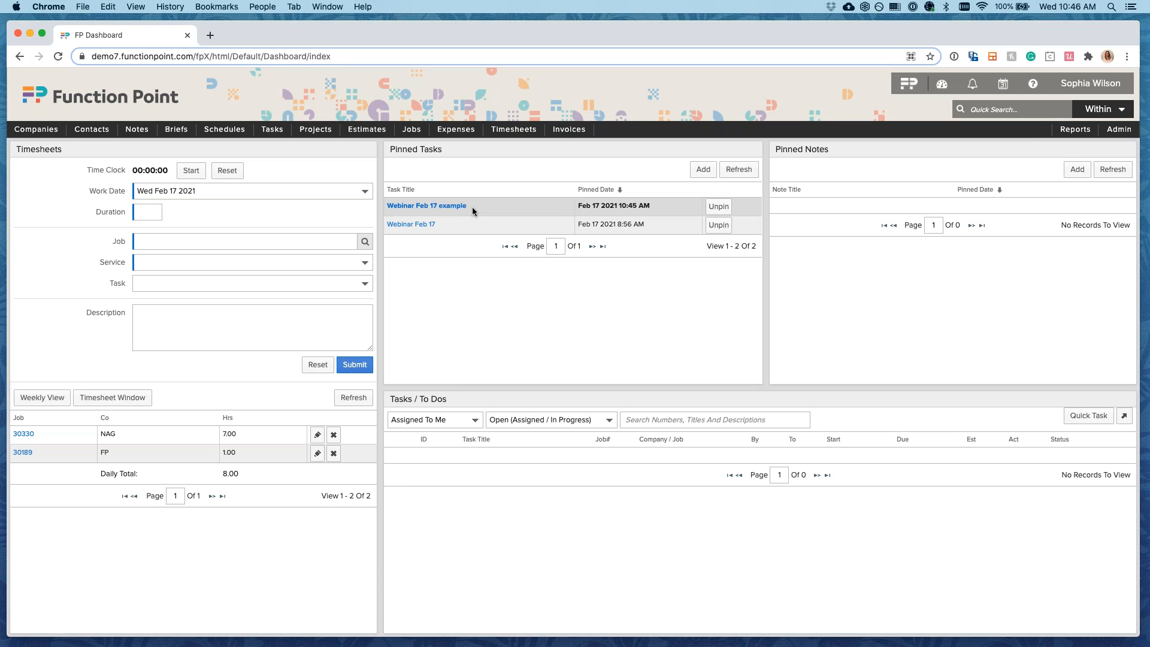
{"action": "left_click", "coordinate": [446, 211]}
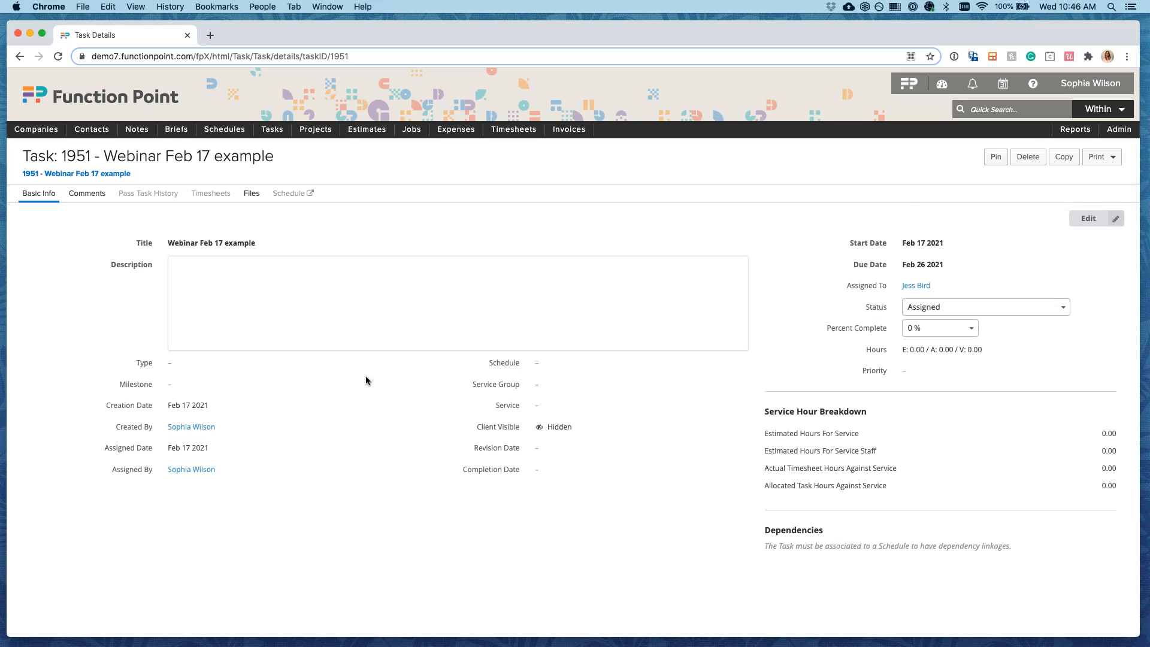
{"action": "left_click", "coordinate": [995, 157]}
{"action": "scroll", "coordinate": [632, 385], "scroll_direction": "down", "scroll_amount": 6}
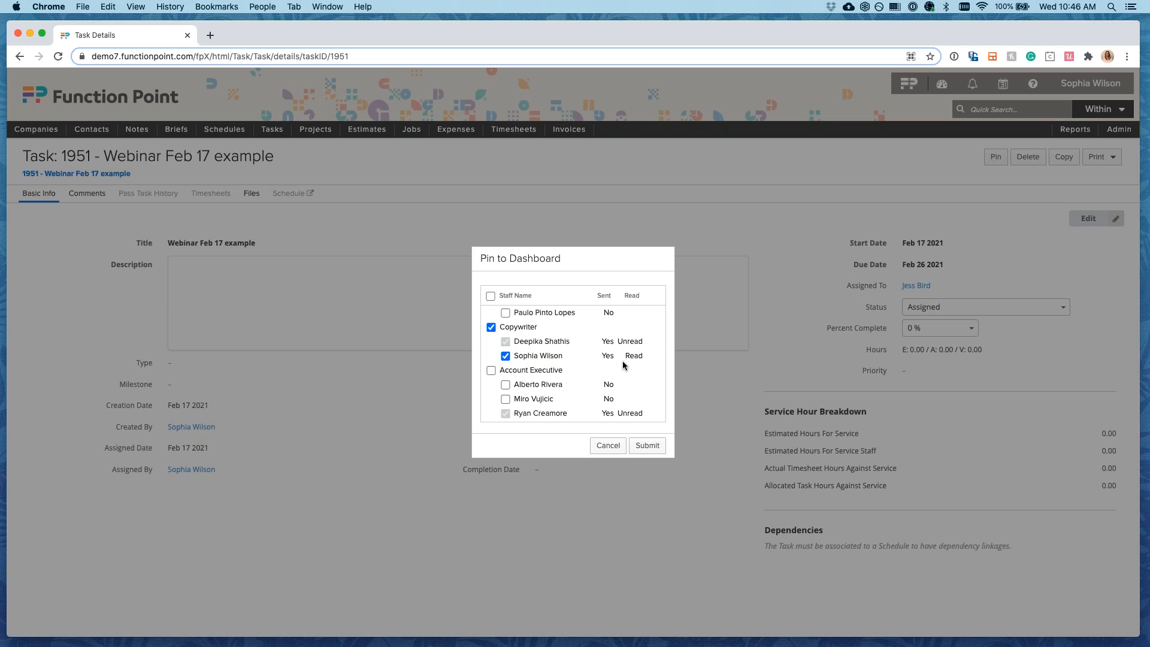
{"action": "left_click", "coordinate": [608, 446]}
Return to the dashboard and unpin "Webinar Feb 17 example" from the Pinned Tasks, confirming the removal.
{"action": "left_click", "coordinate": [942, 85]}
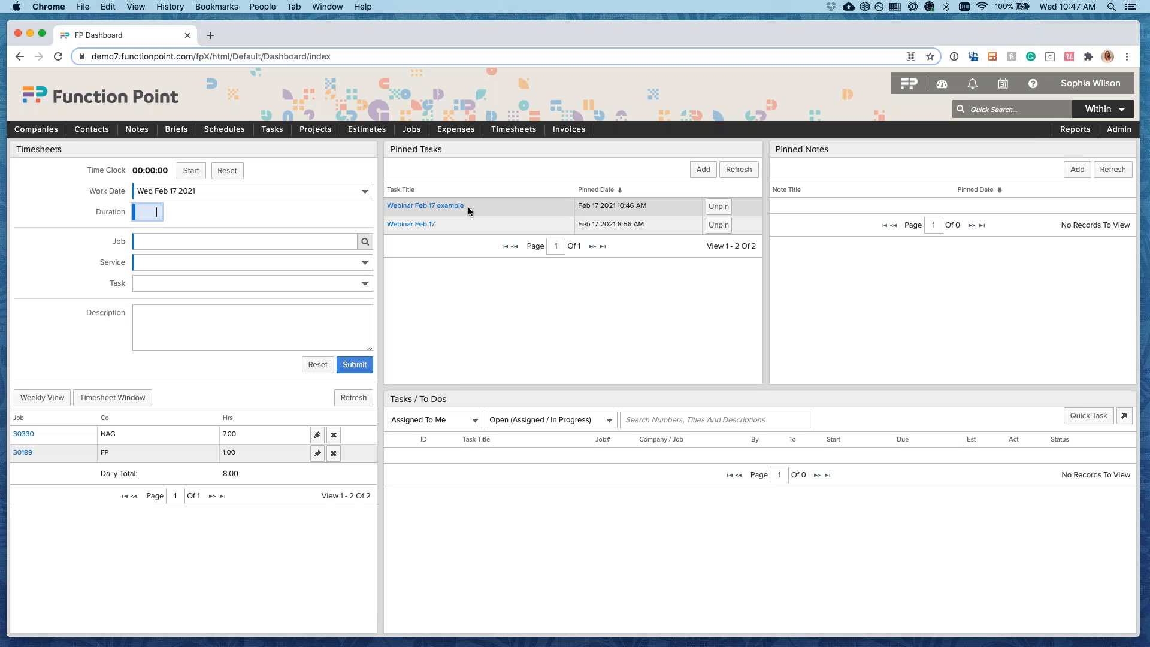
{"action": "left_click", "coordinate": [717, 207]}
{"action": "left_click", "coordinate": [727, 381]}
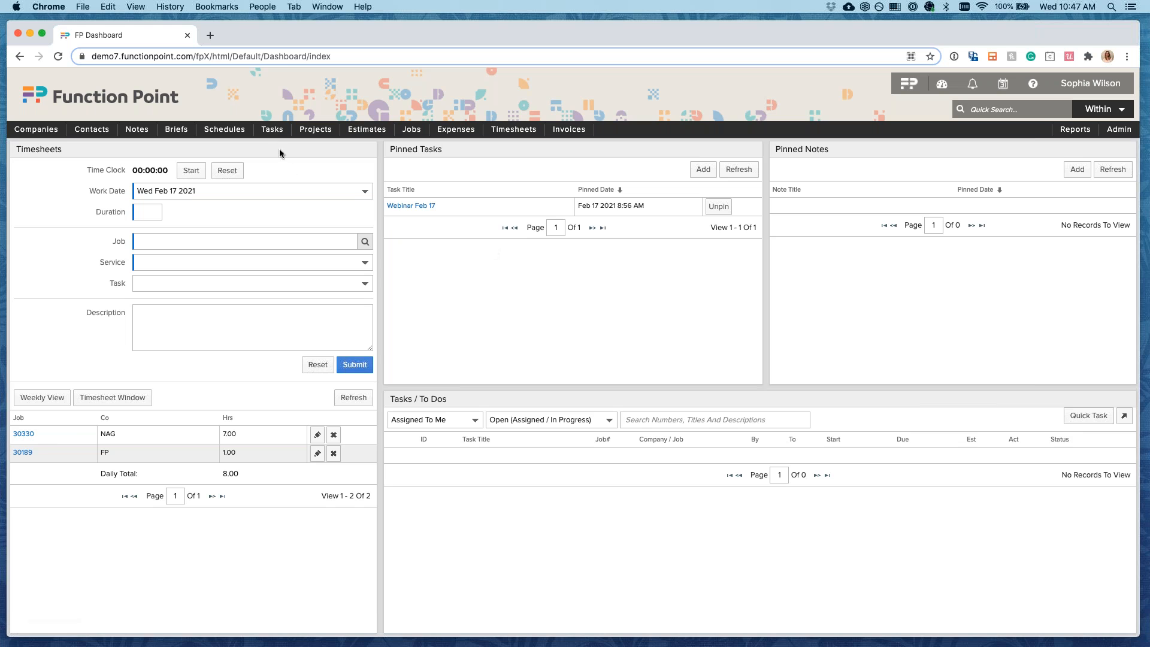
{"action": "mouse_move", "coordinate": [275, 138]}
{"action": "mouse_move", "coordinate": [277, 185]}
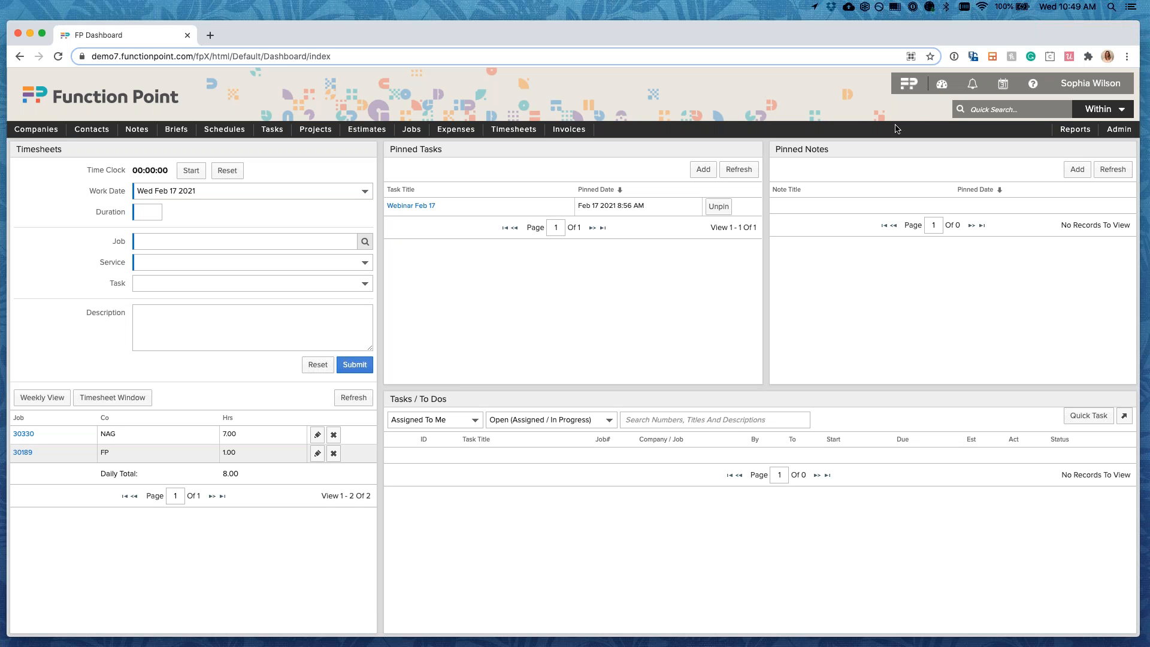
Open the pinned "Webinar Feb 17" task from the dashboard and view its comments.
{"action": "left_click", "coordinate": [941, 84]}
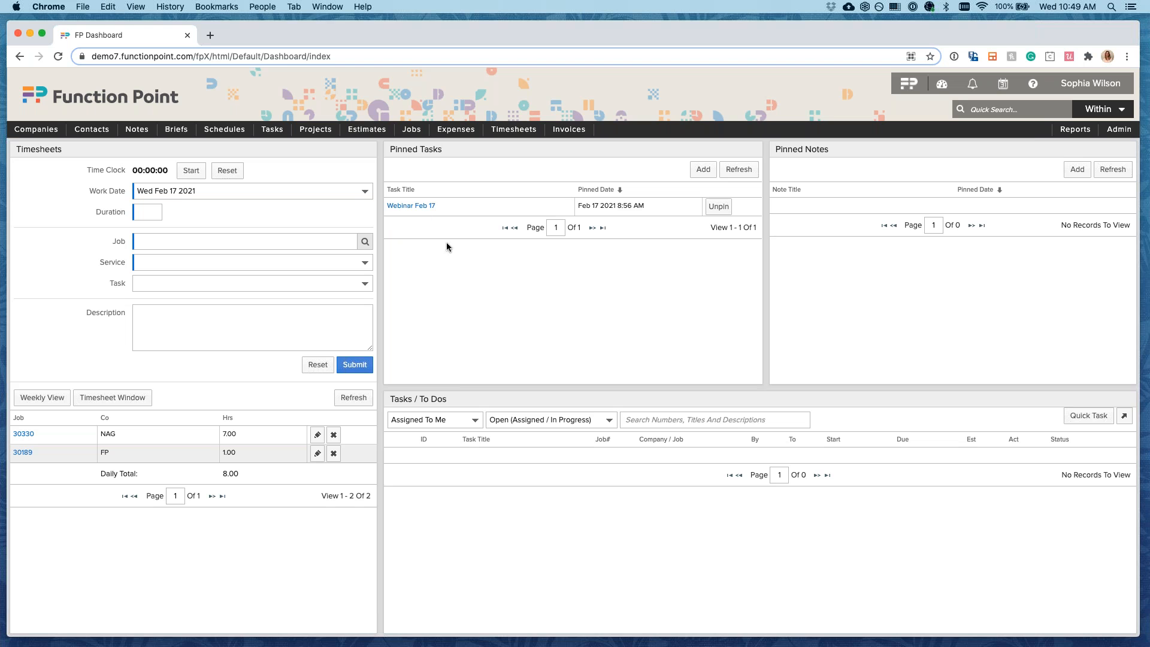
{"action": "left_click", "coordinate": [417, 209]}
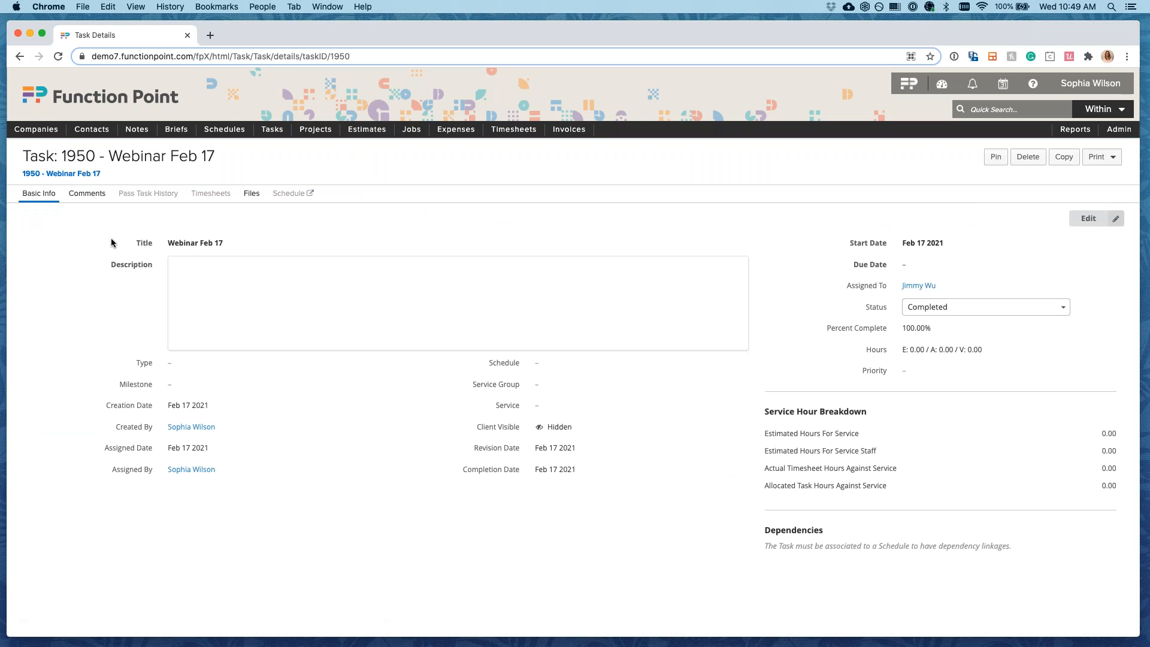
{"action": "left_click", "coordinate": [87, 194]}
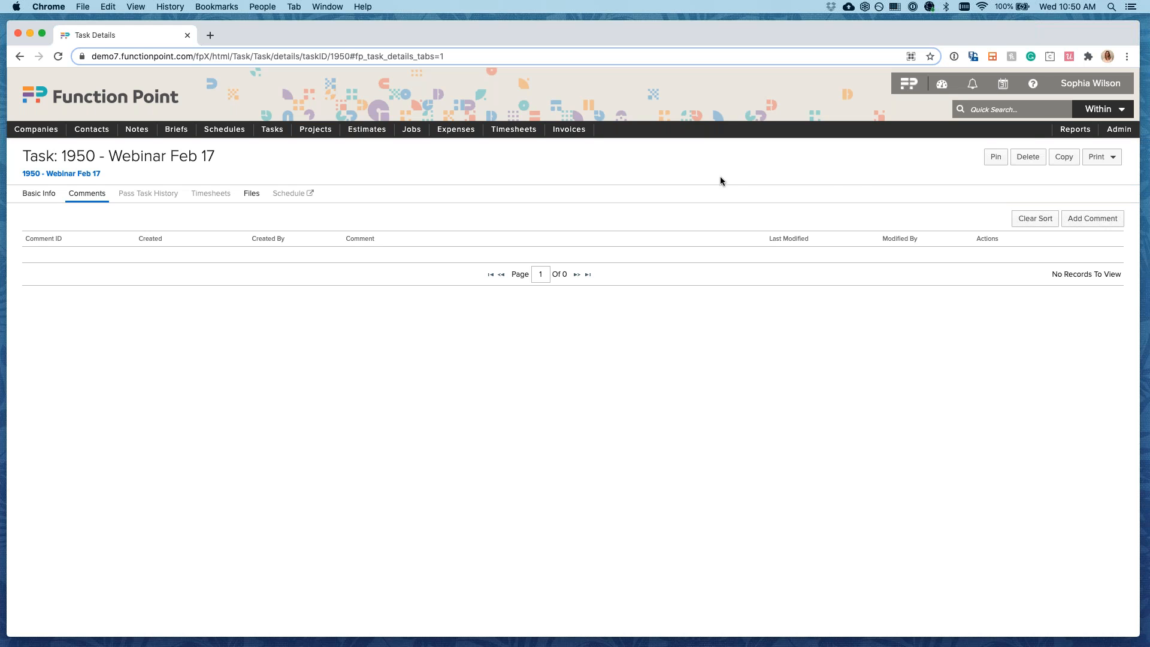
Open the Contact Support feedback options and close them without sending any feedback.
{"action": "left_click", "coordinate": [1032, 86]}
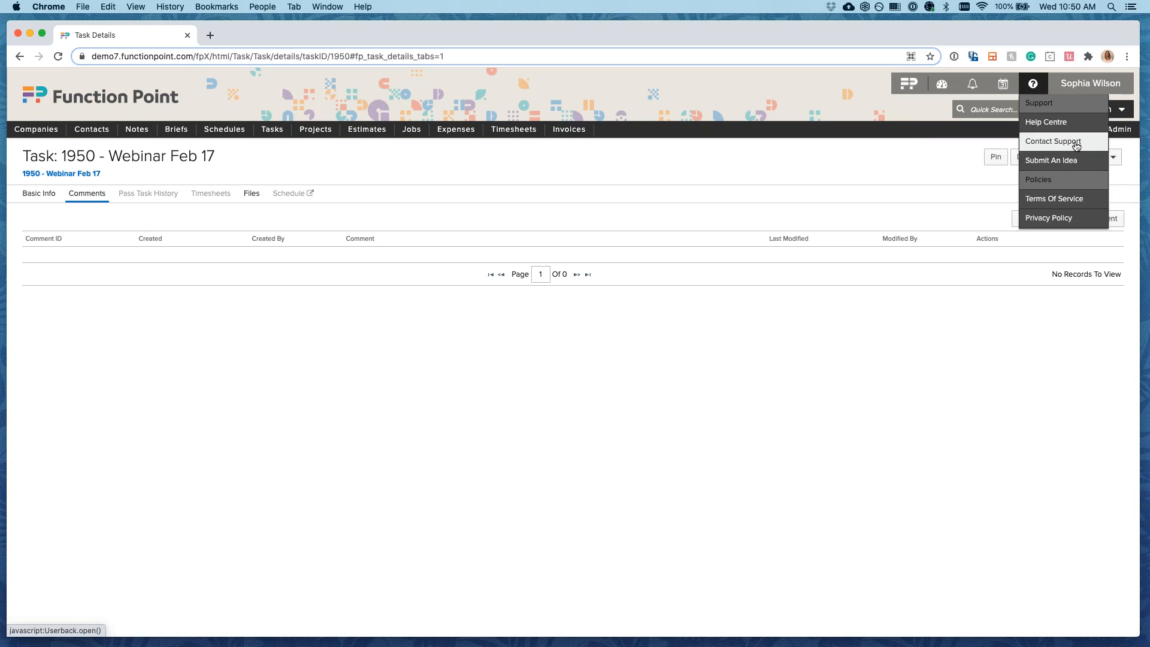
{"action": "left_click", "coordinate": [1042, 146]}
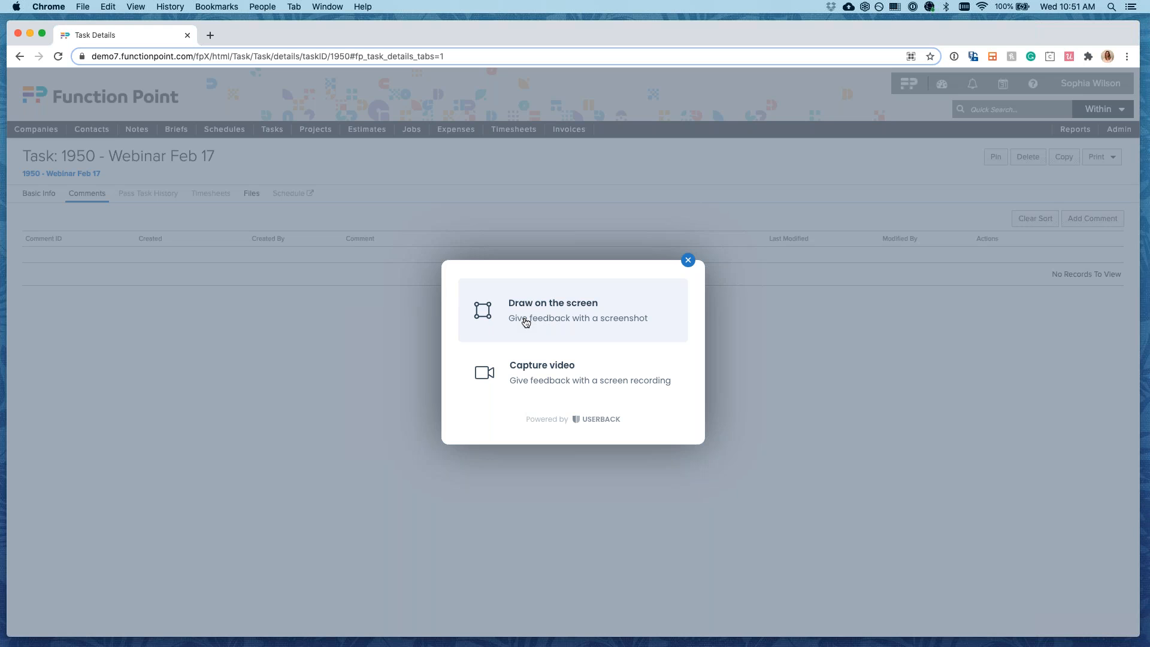
{"action": "left_click", "coordinate": [687, 260]}
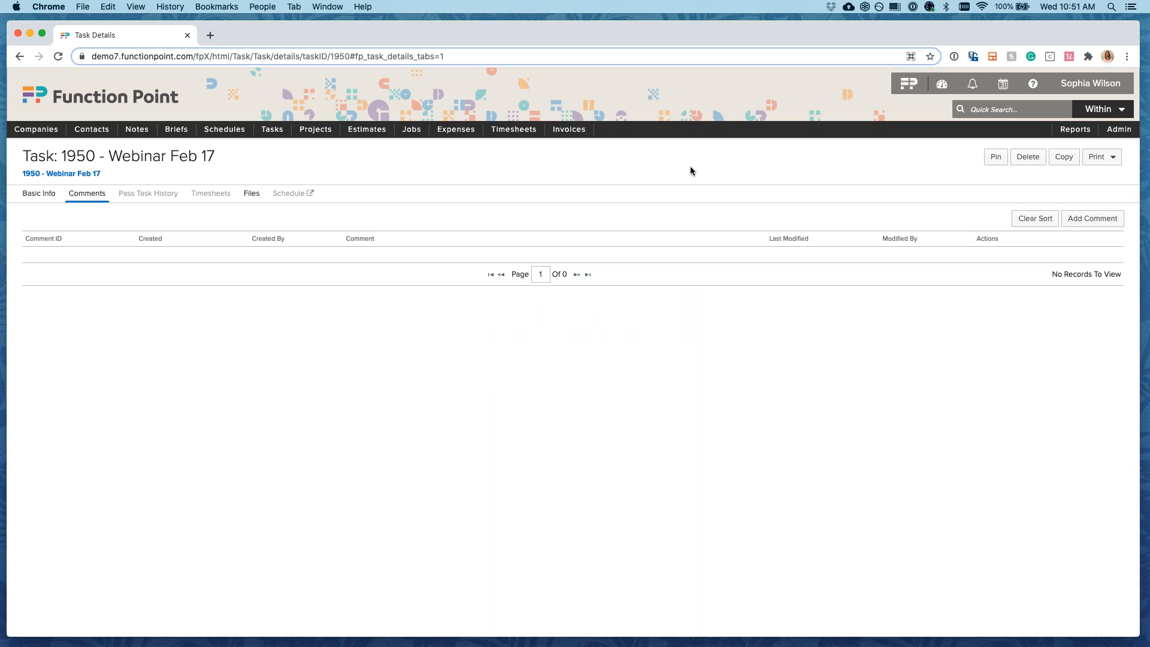
Go back to the dashboard and open the Help Centre from the support options.
{"action": "left_click", "coordinate": [907, 86]}
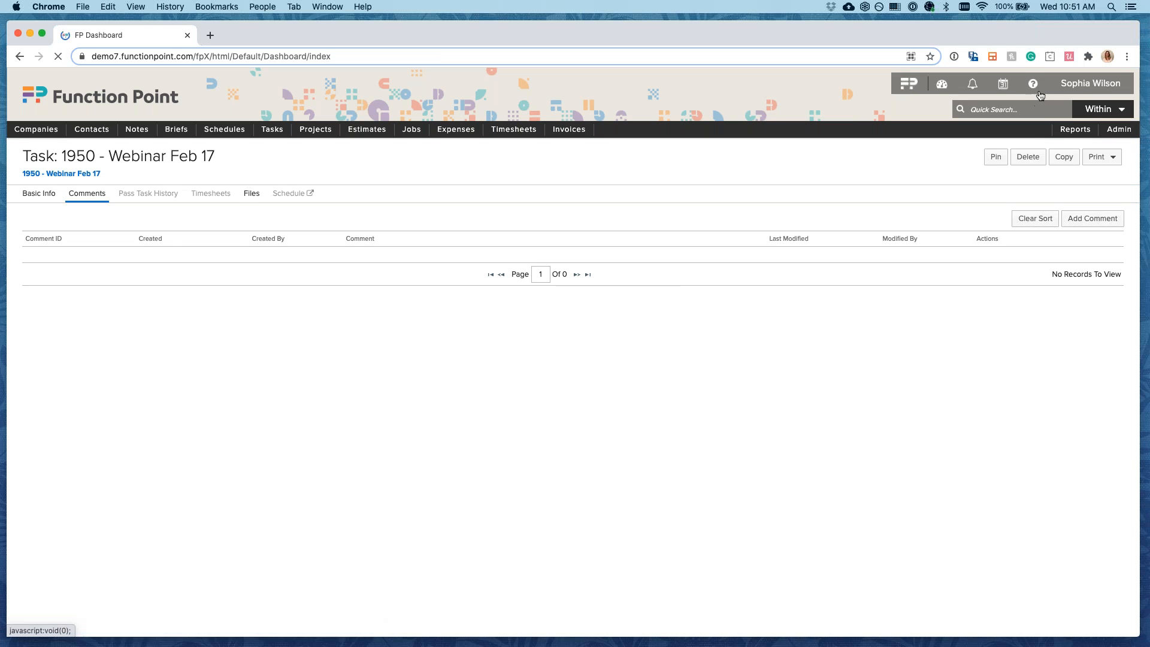
{"action": "mouse_move", "coordinate": [1033, 85]}
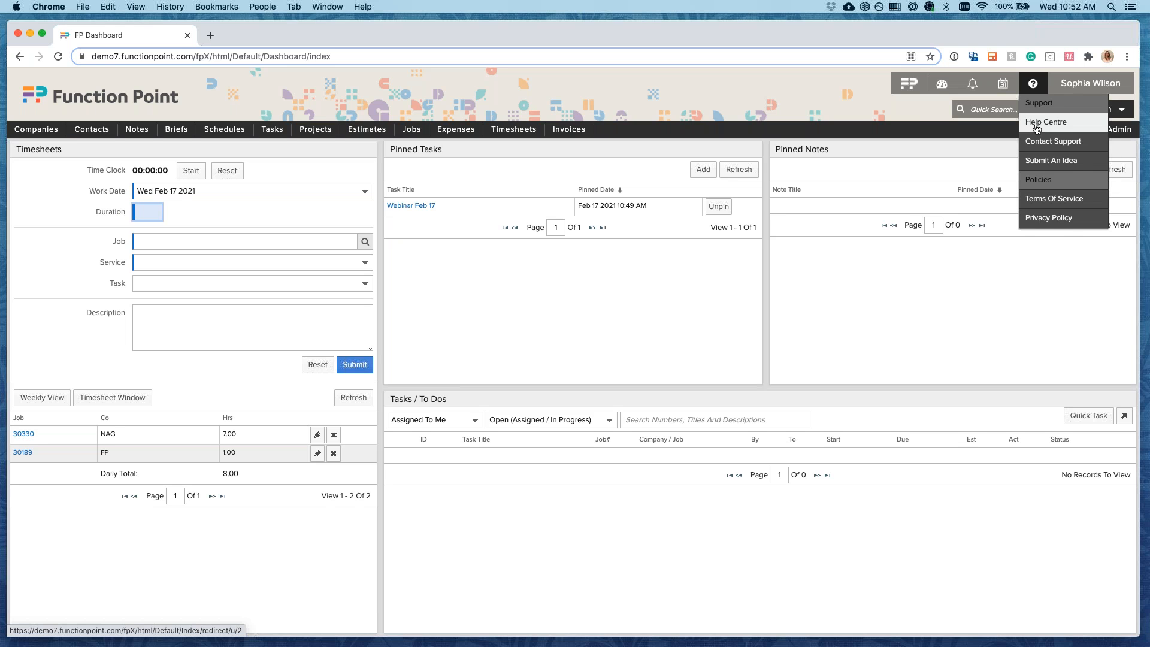
{"action": "left_click", "coordinate": [1036, 124]}
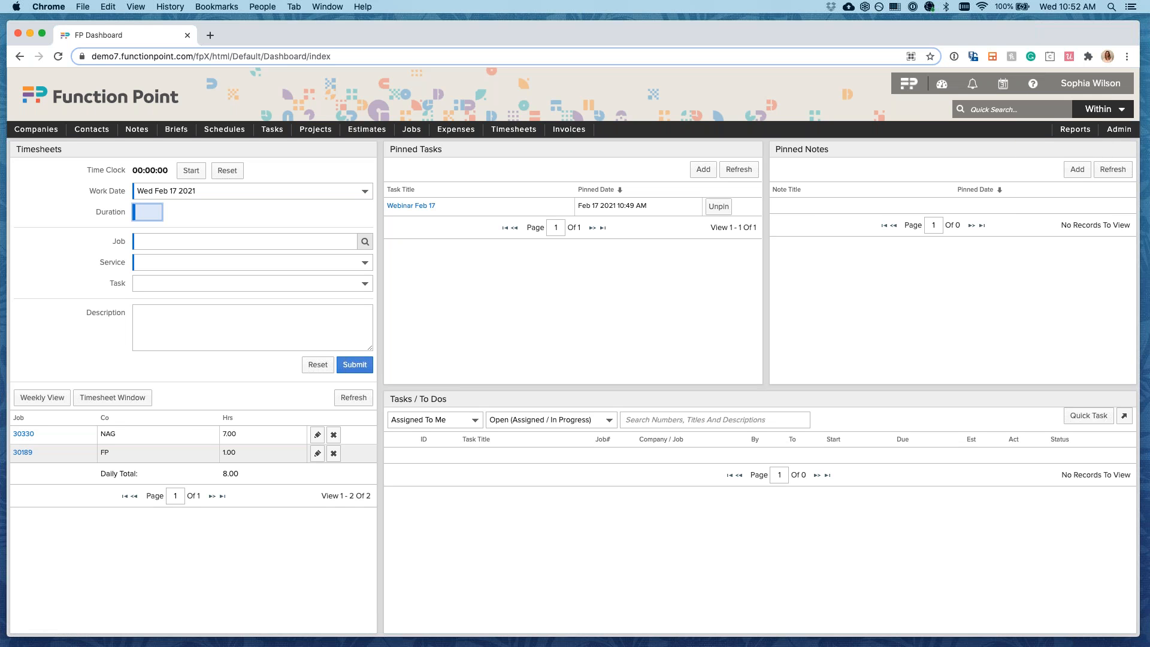